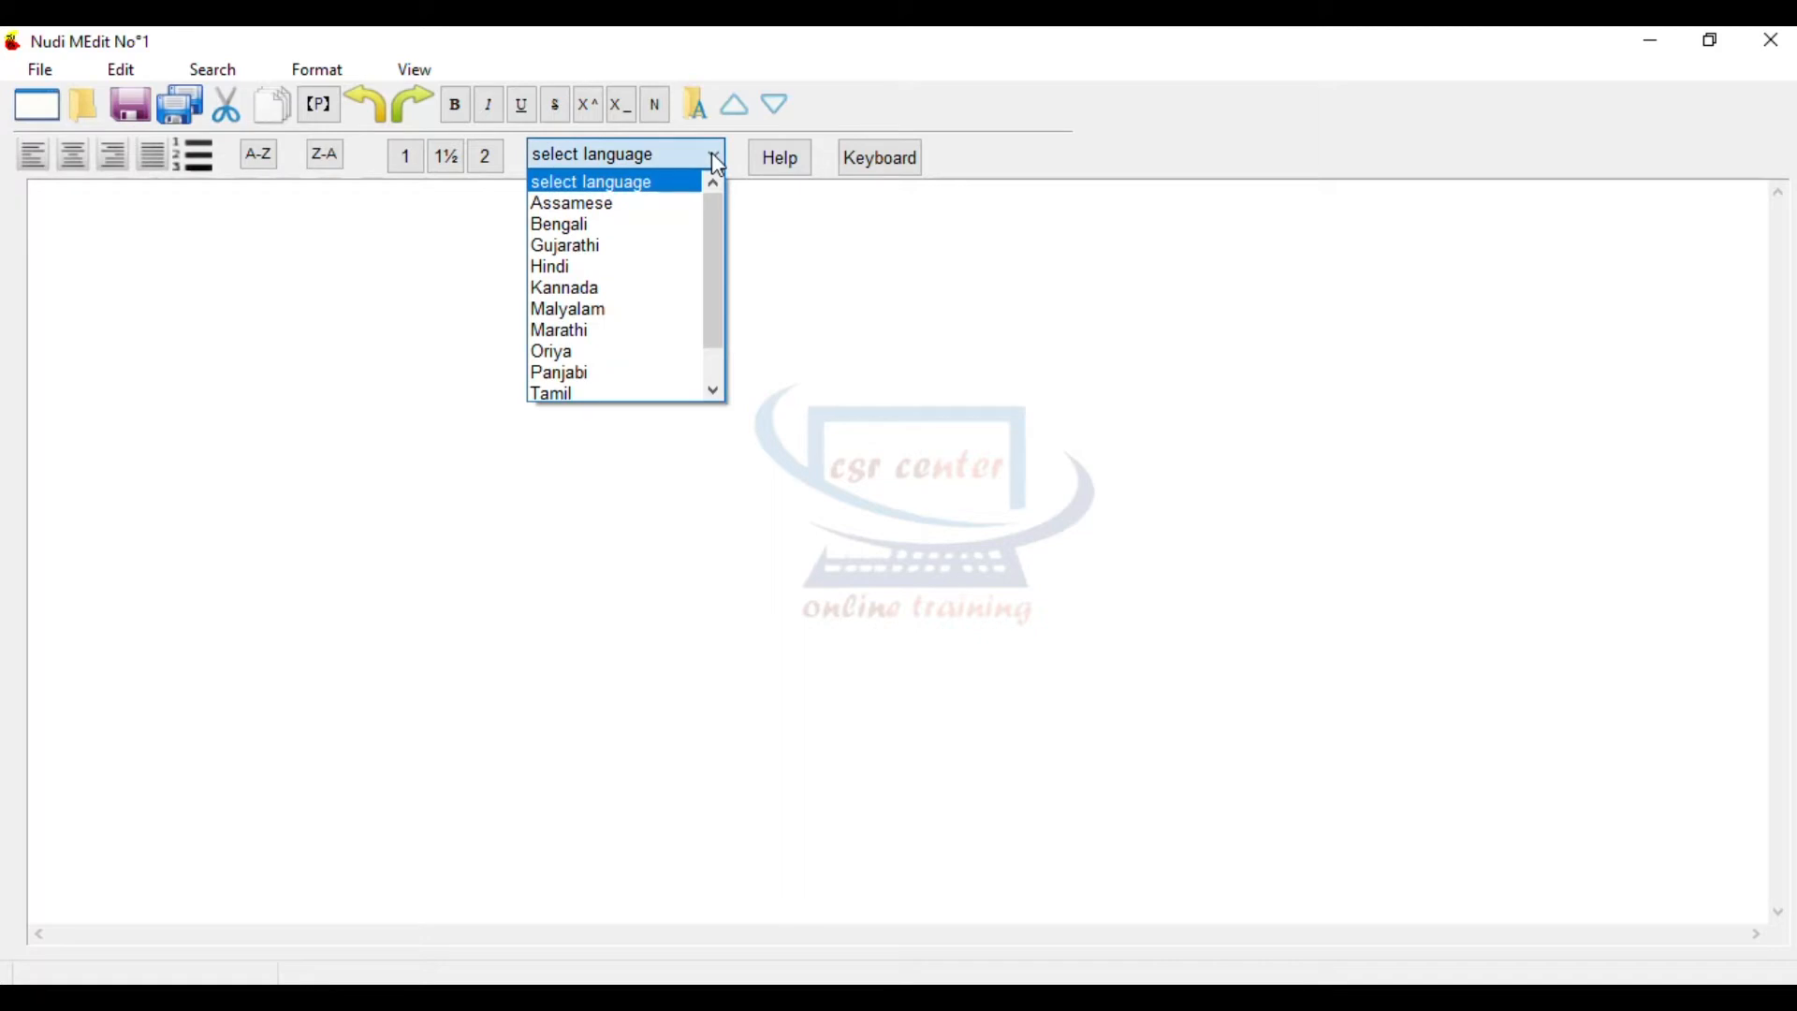
# Set the typing language to Hindi in Nudi MEdit and switch to the blank Word document
pyautogui.click(577, 273)
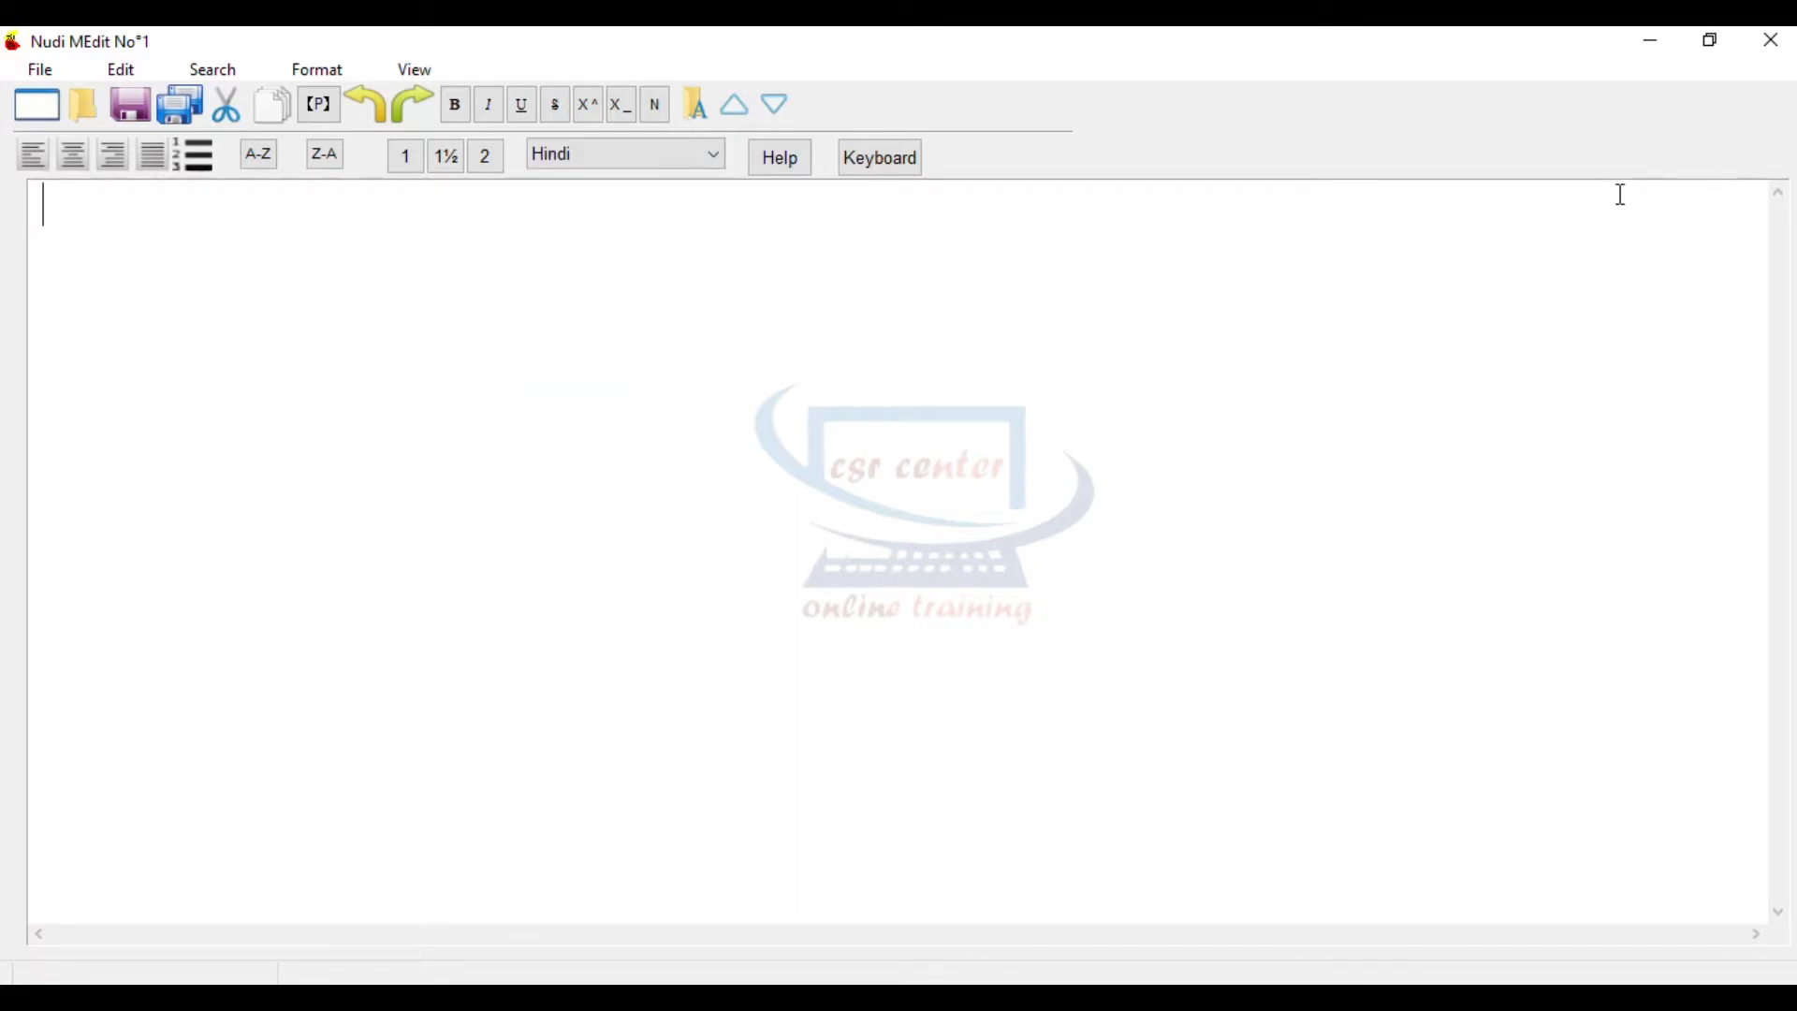
pyautogui.click(1647, 41)
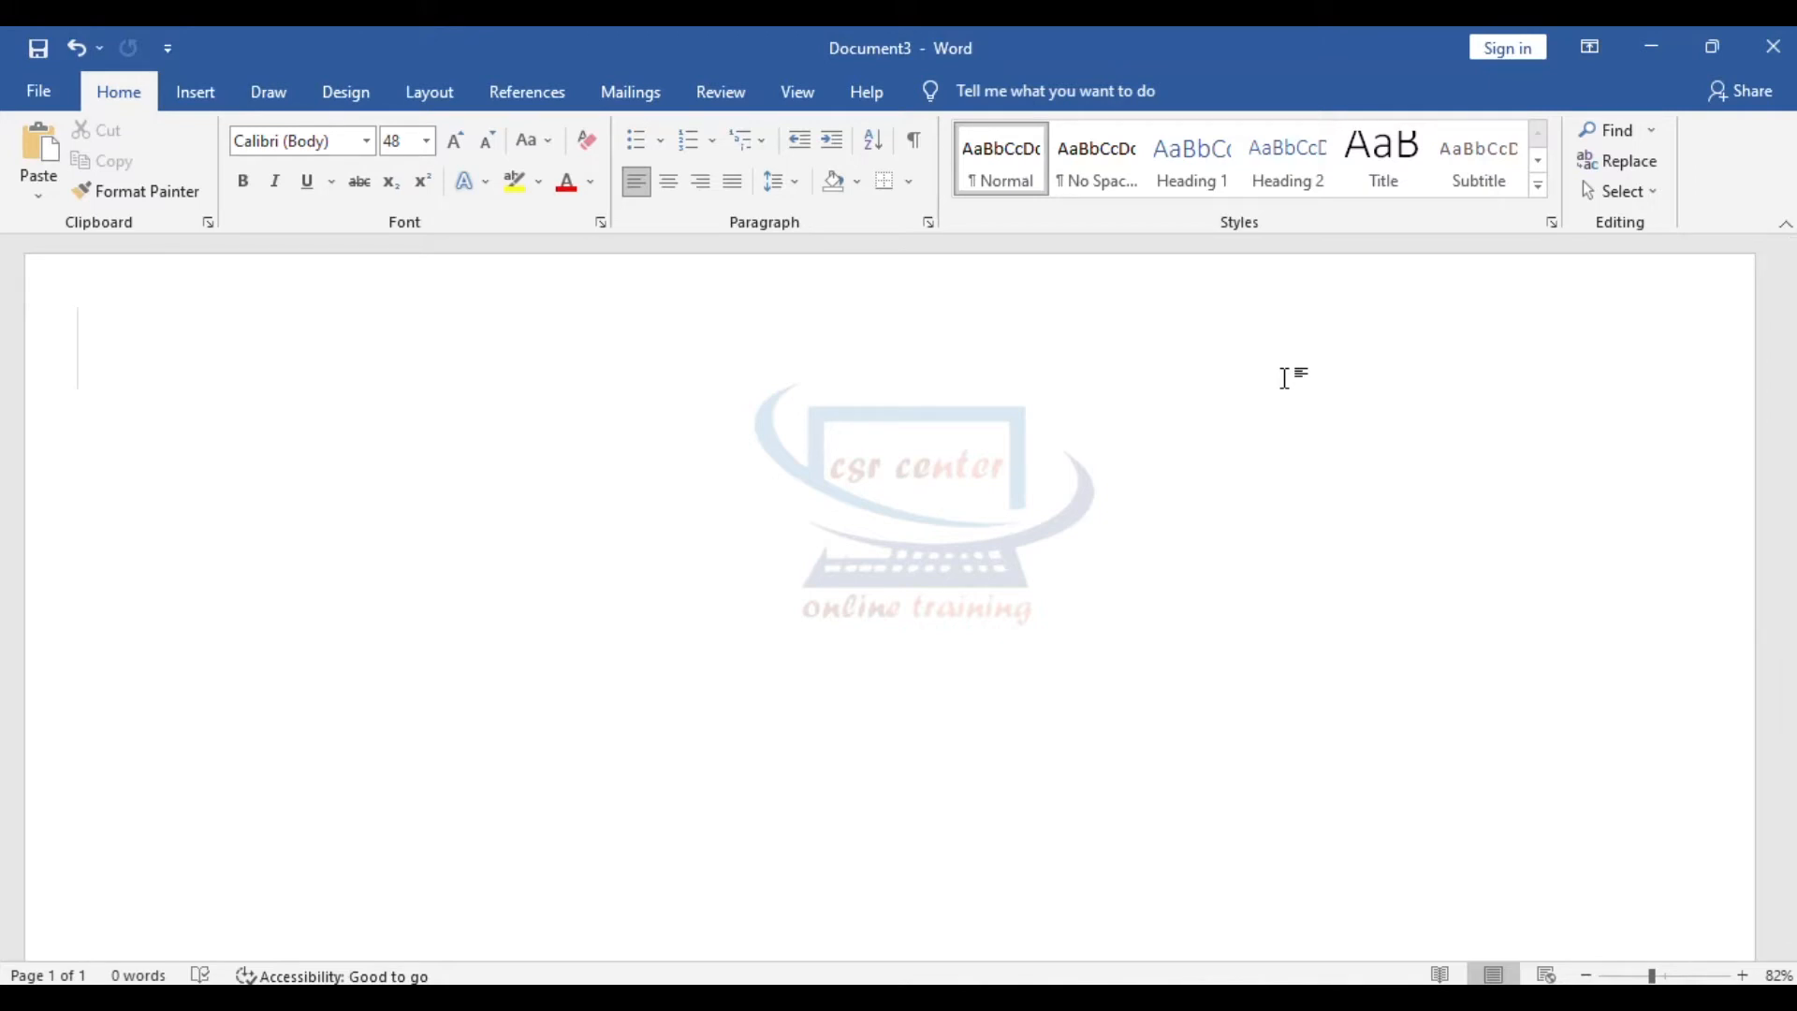
# Reduce the font size to 40 and enter "k – क" and "k +a – का" on the first line
pyautogui.hotkey('ctrl', '[')
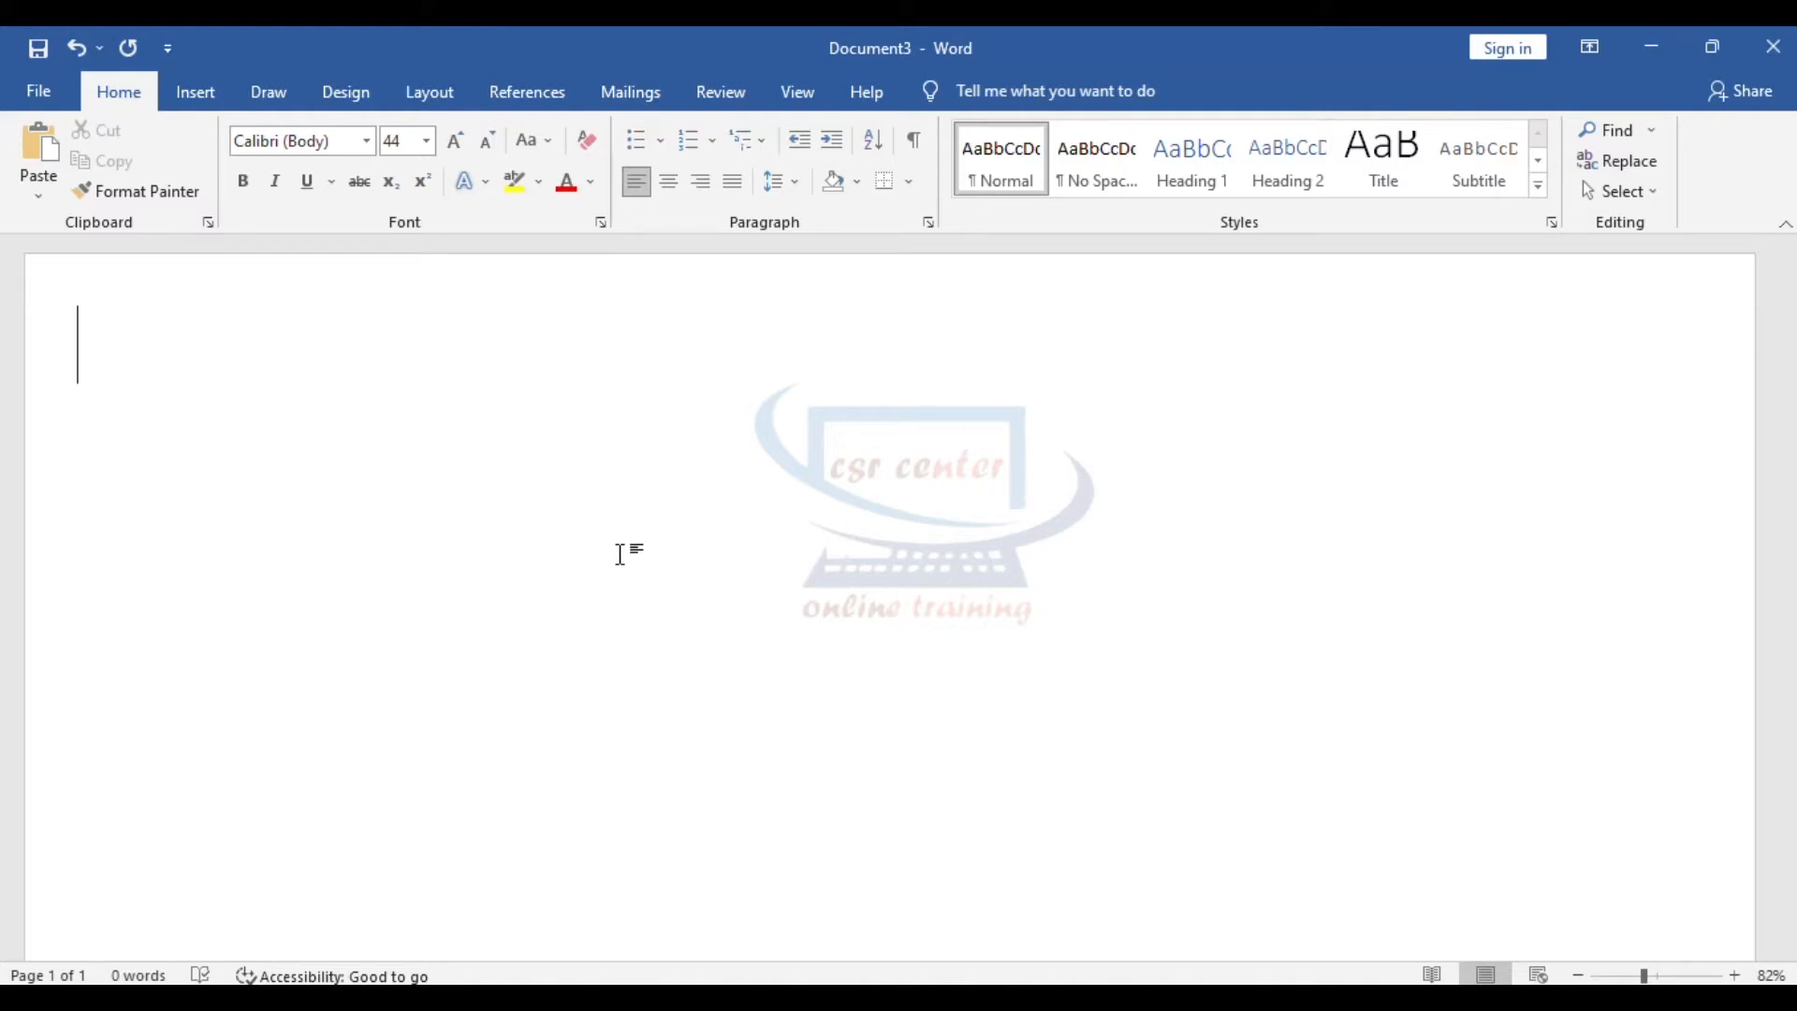
pyautogui.write('k')
pyautogui.write(' - क')
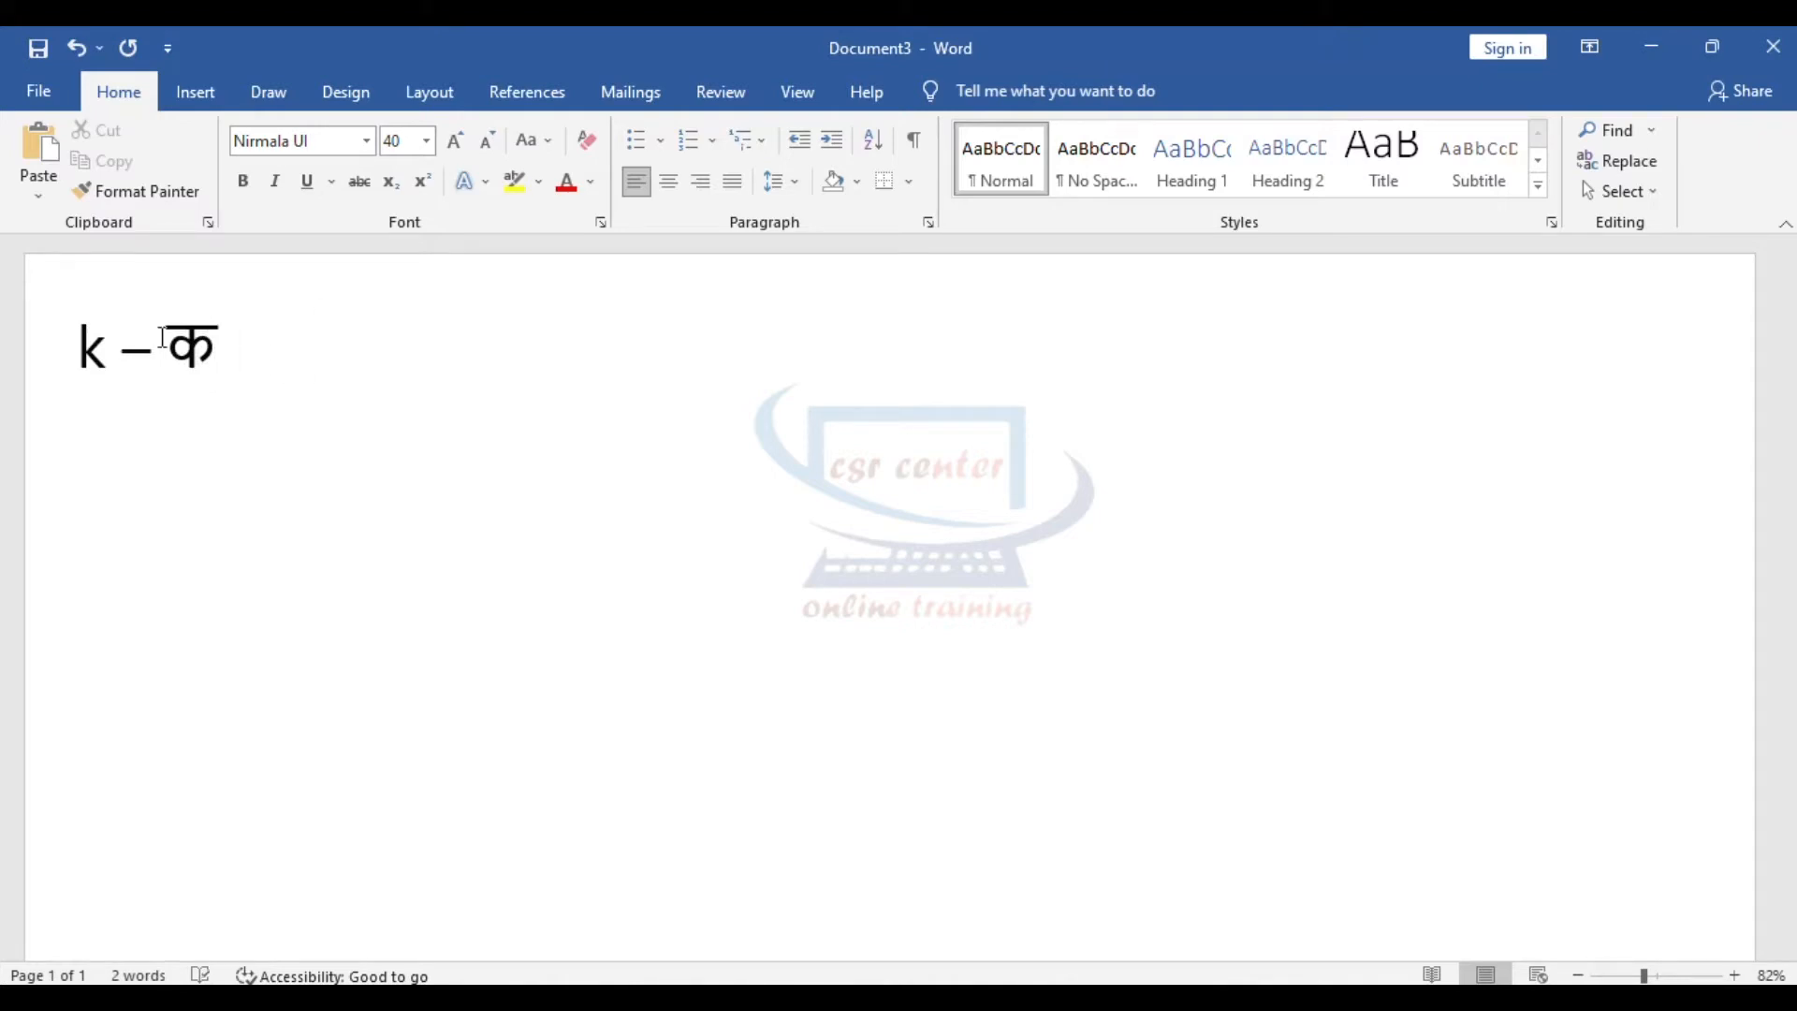
pyautogui.write('   k +a -')
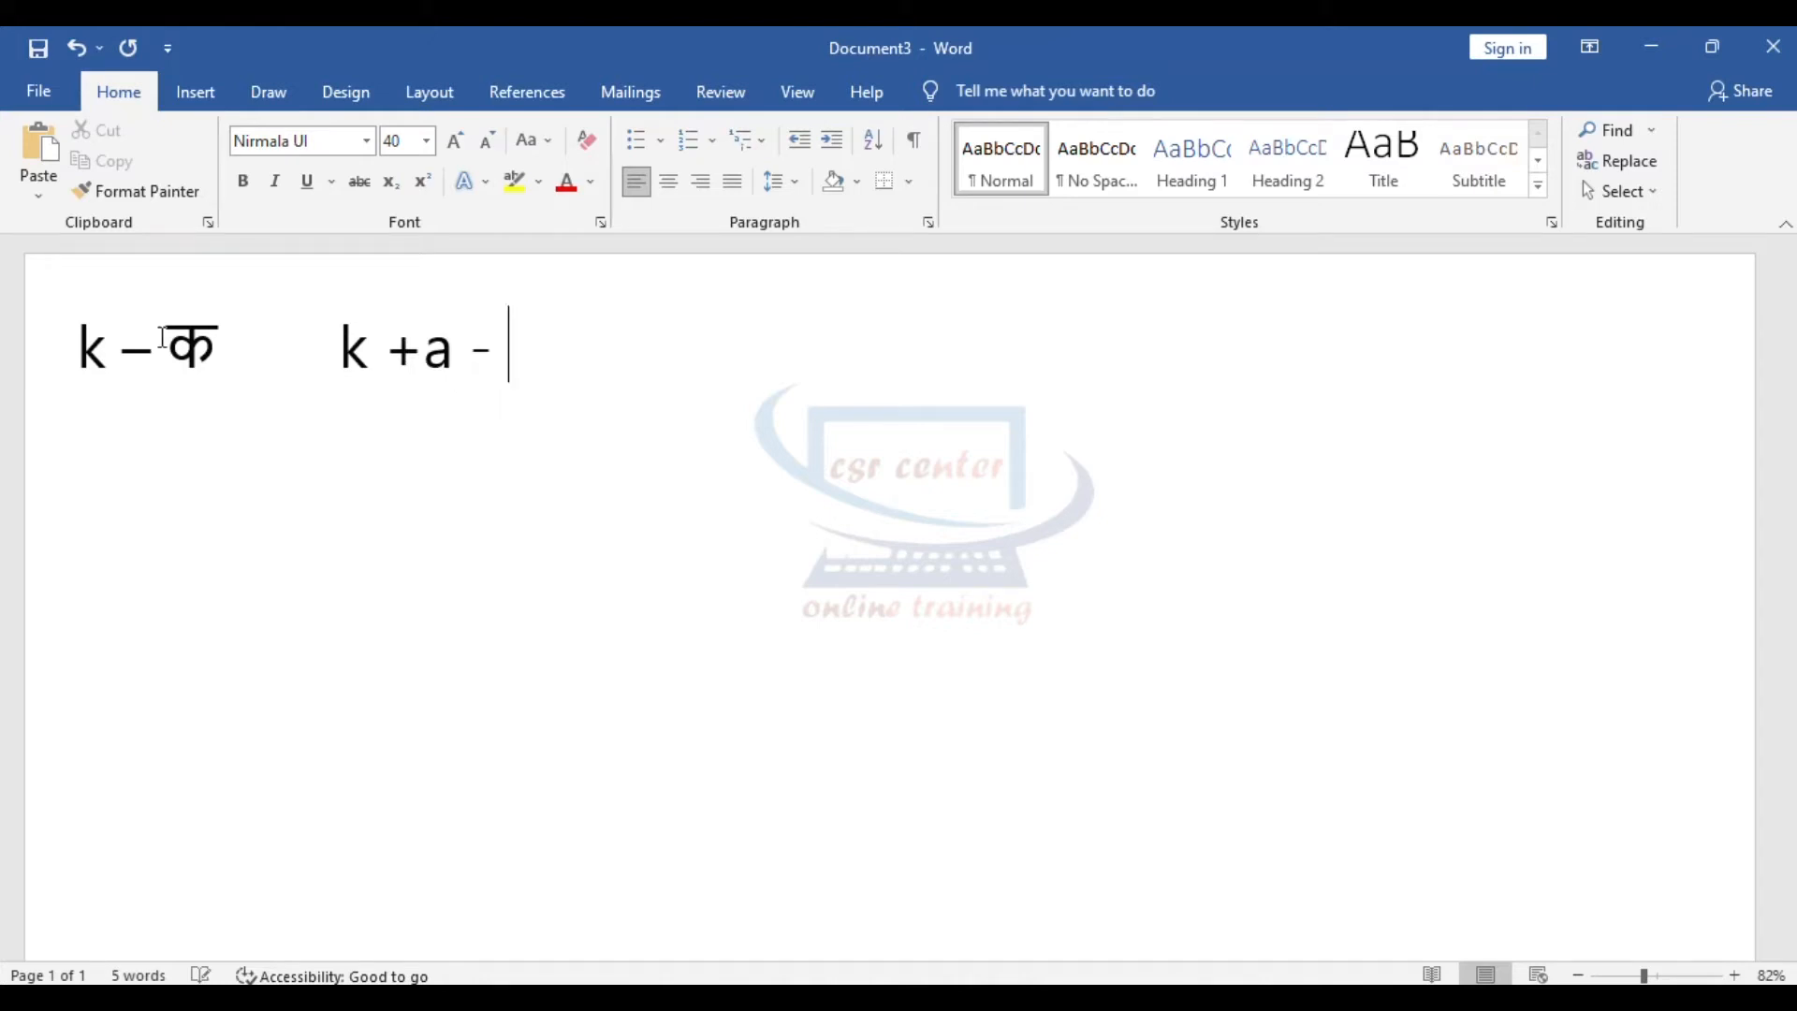
pyautogui.write(' का')
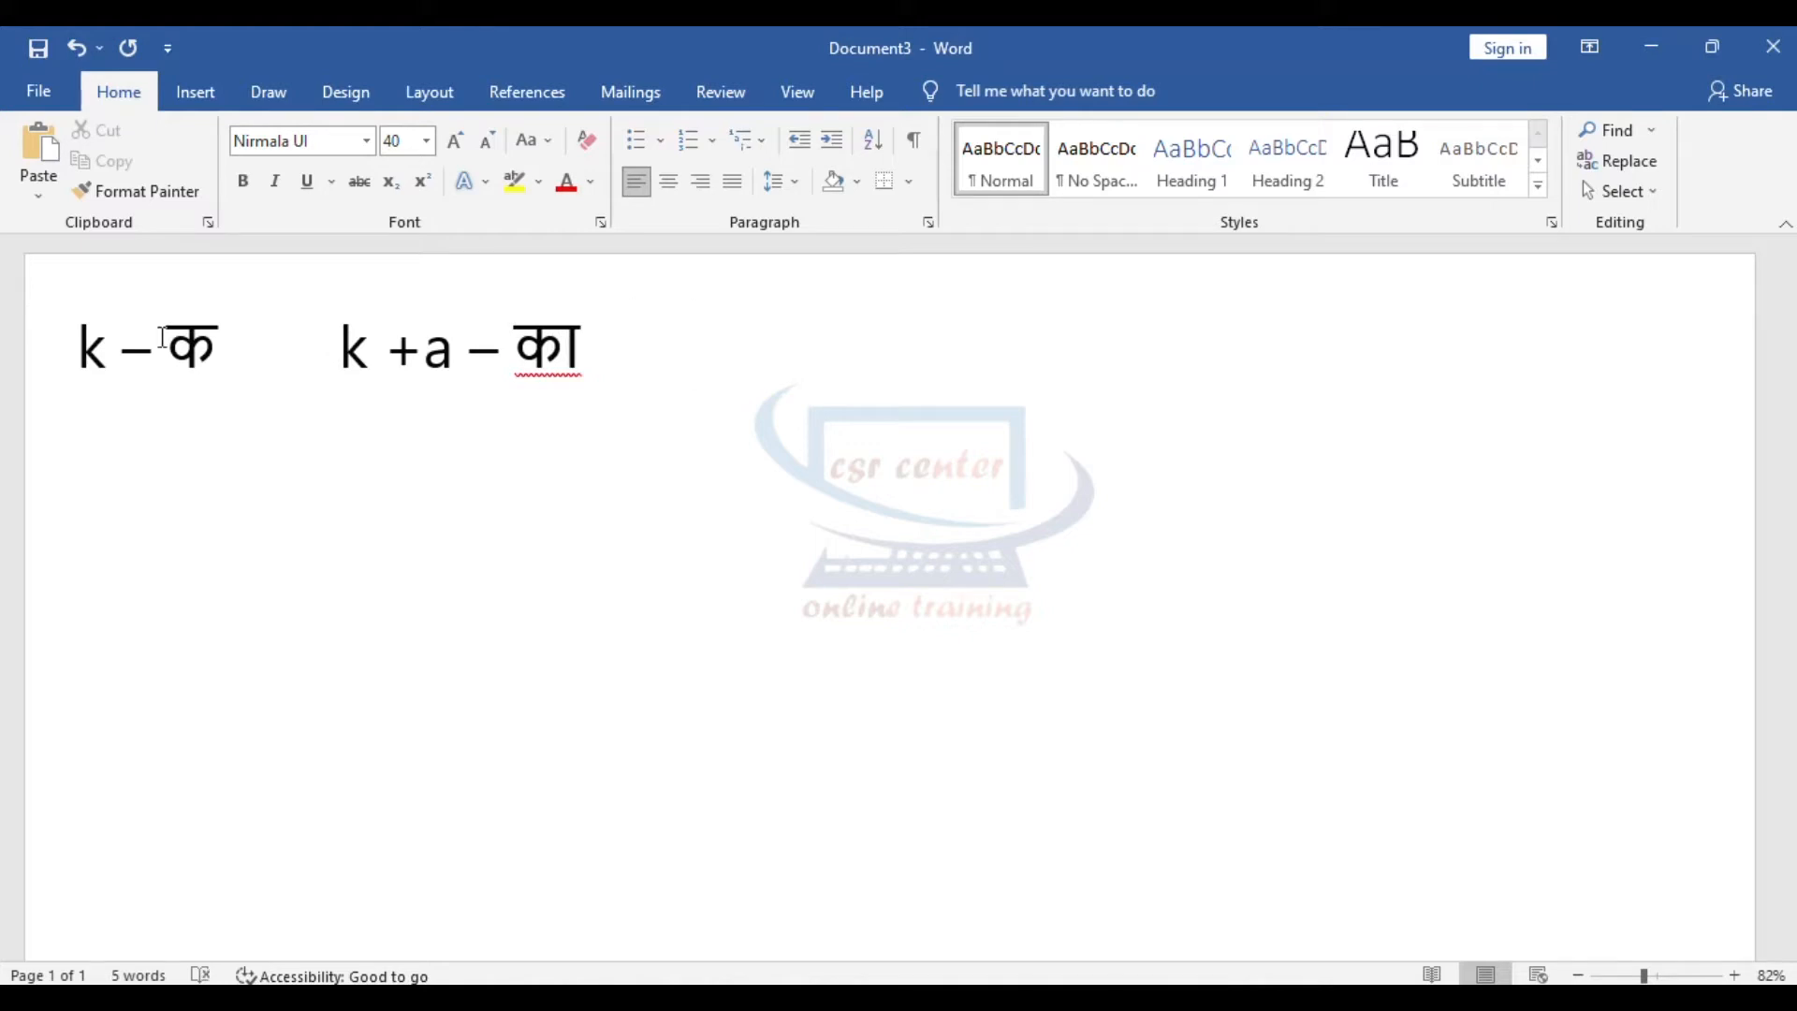
# Add the entries "k + i – कि" and "k + shift + i – की" to the first line
pyautogui.write('         k + I ')
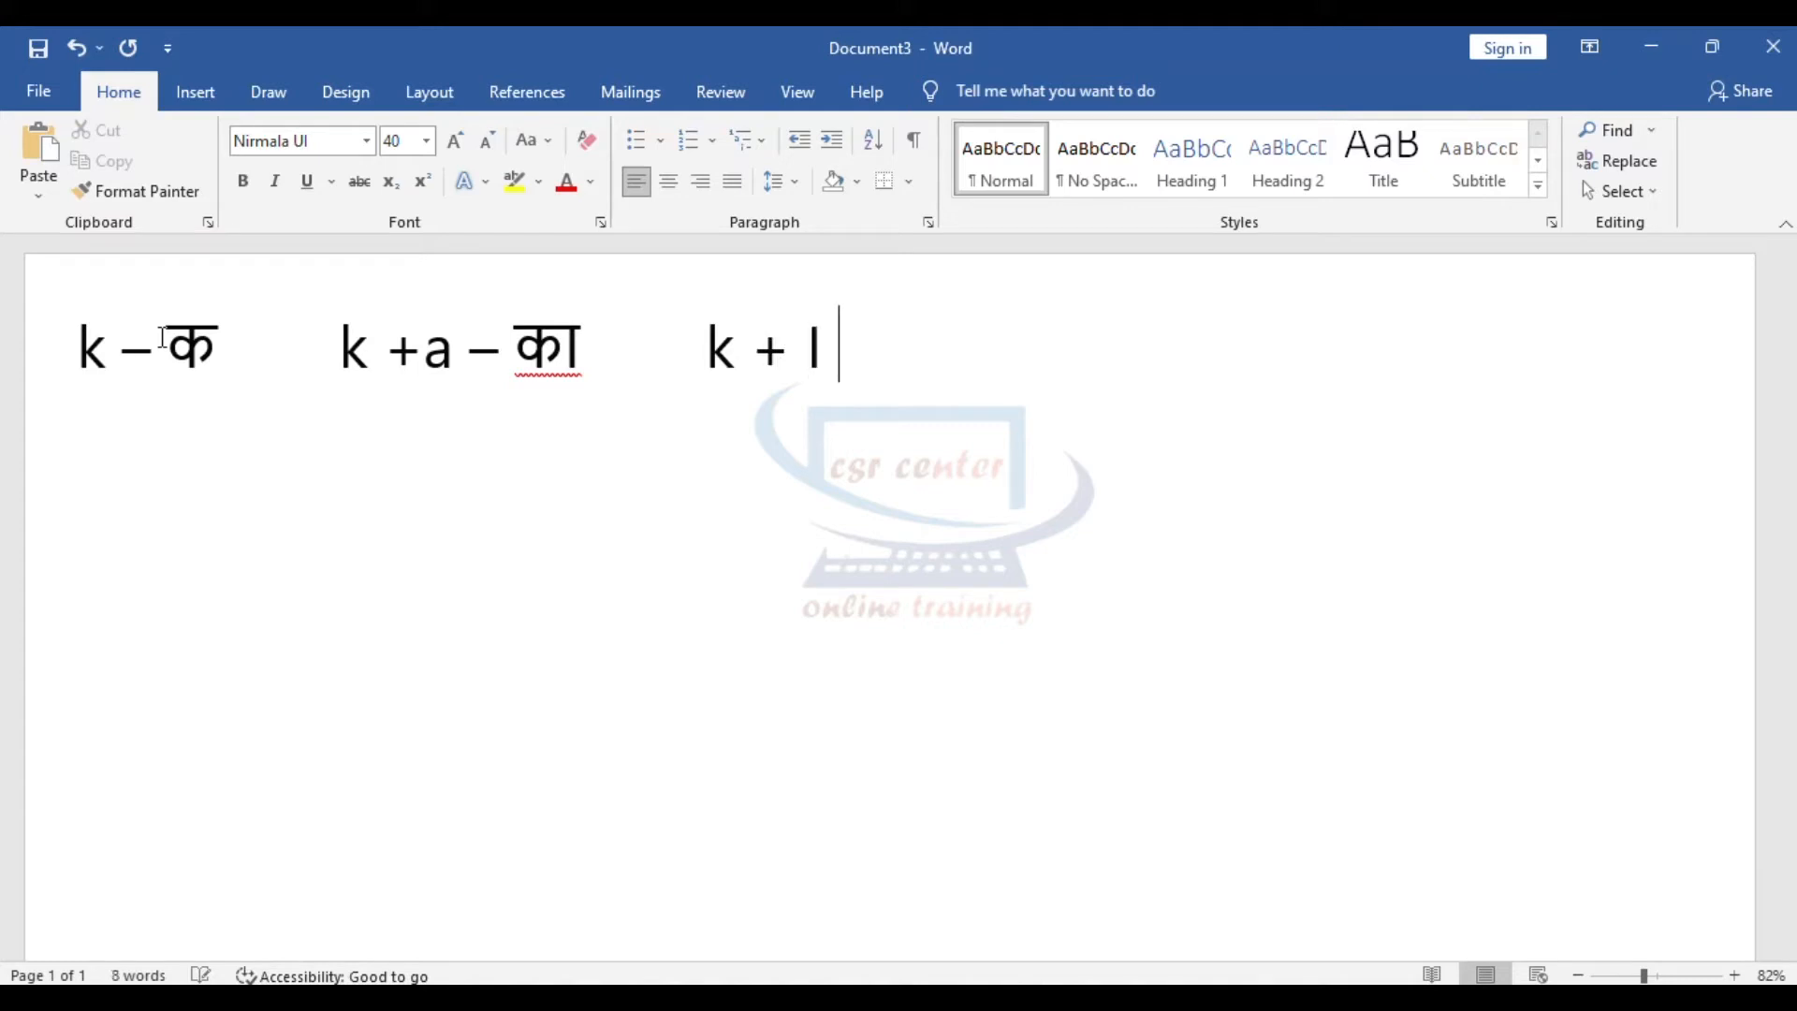
pyautogui.write('- कि')
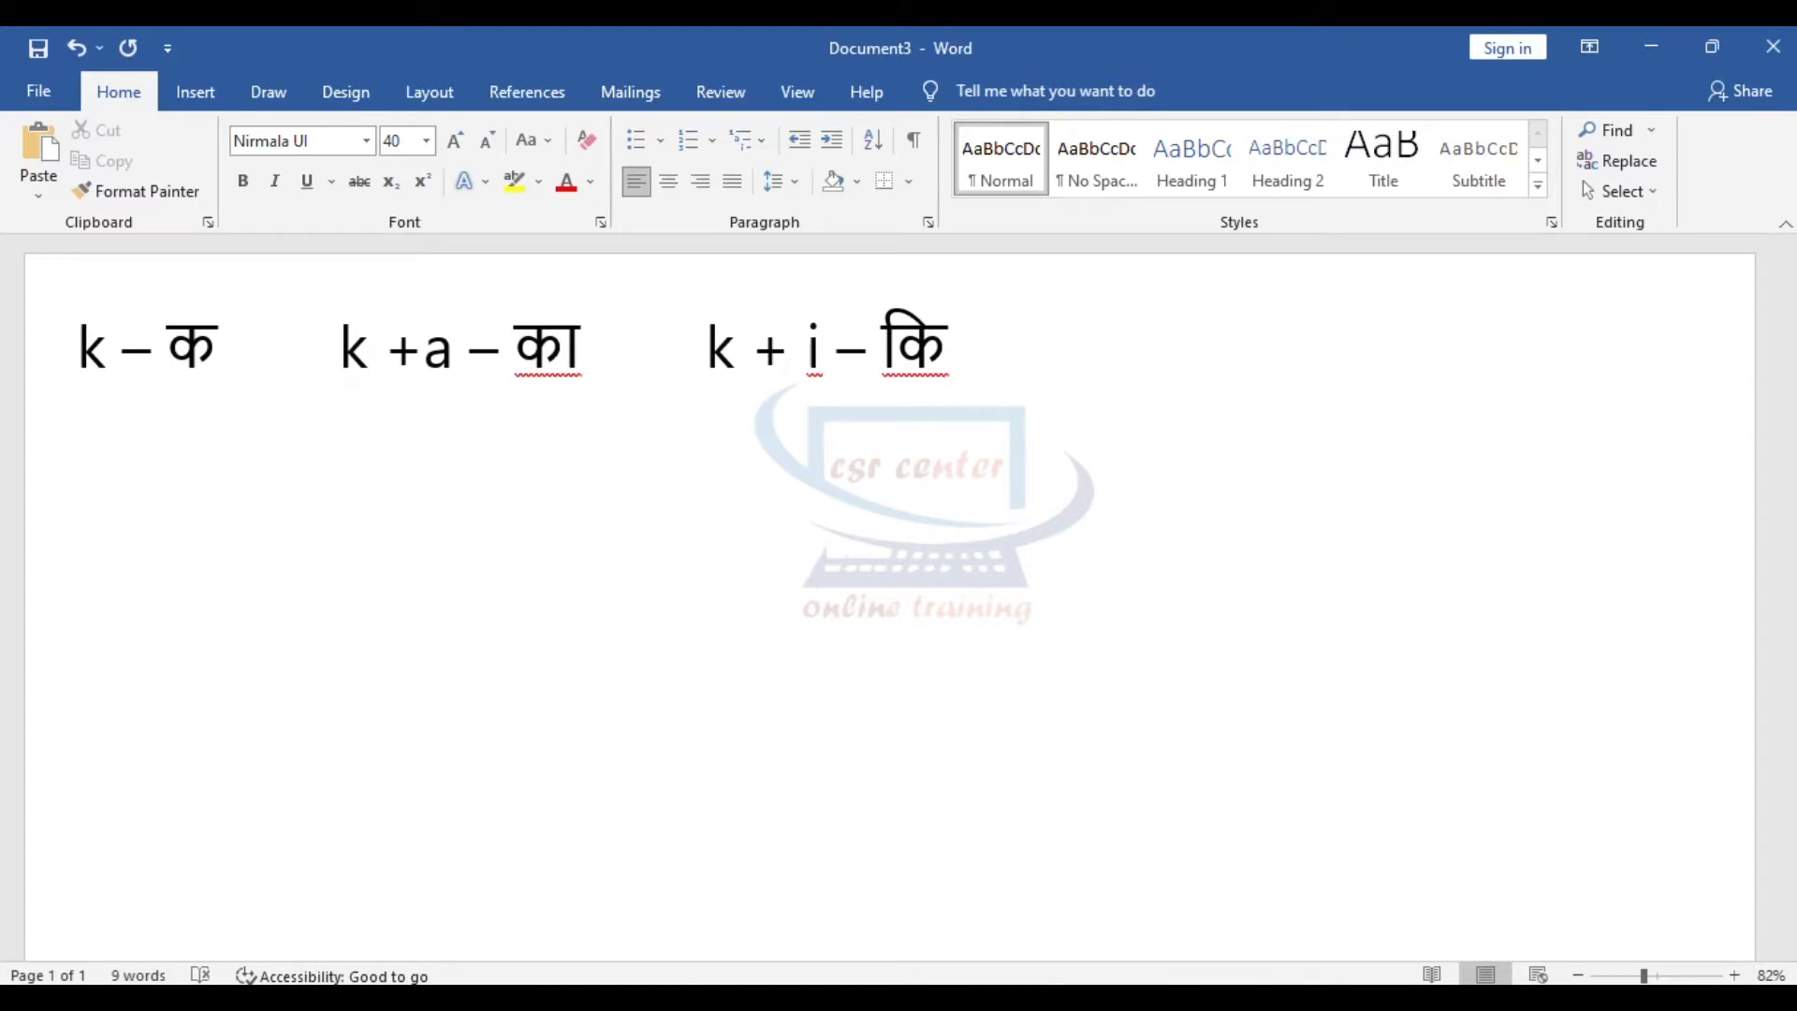
pyautogui.write('      k + ')
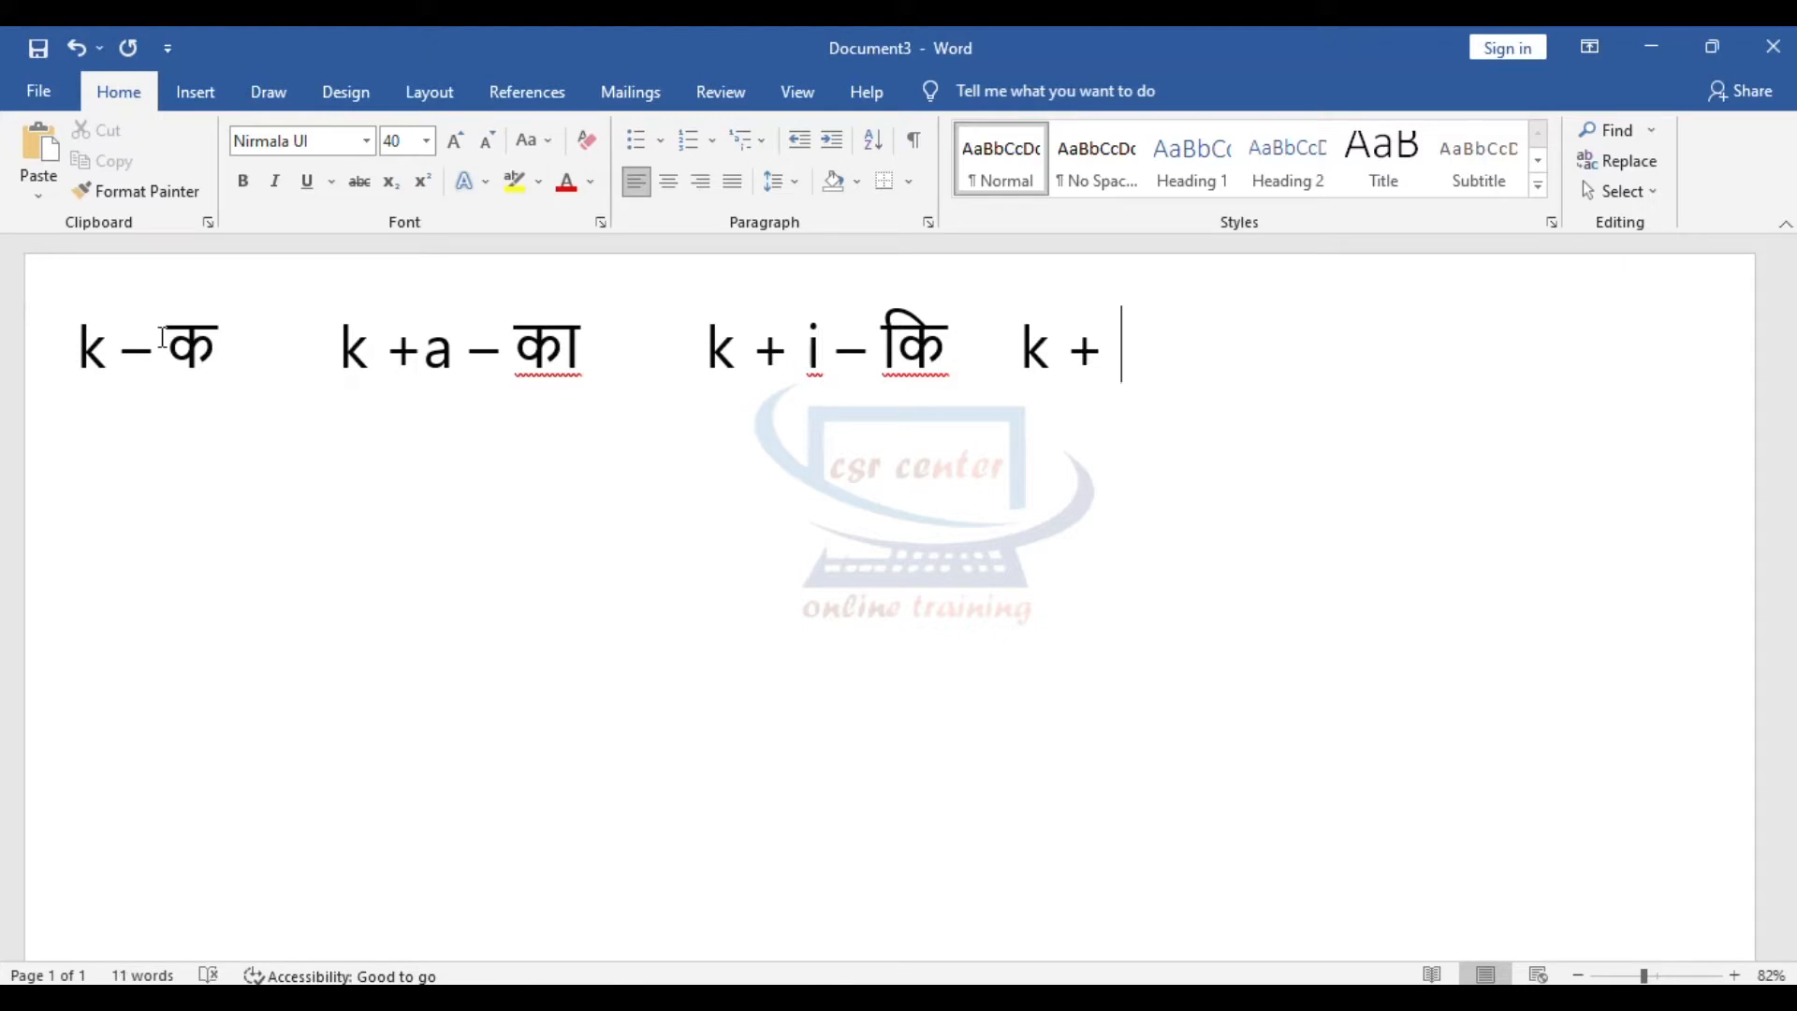
pyautogui.write('shift + i - क')
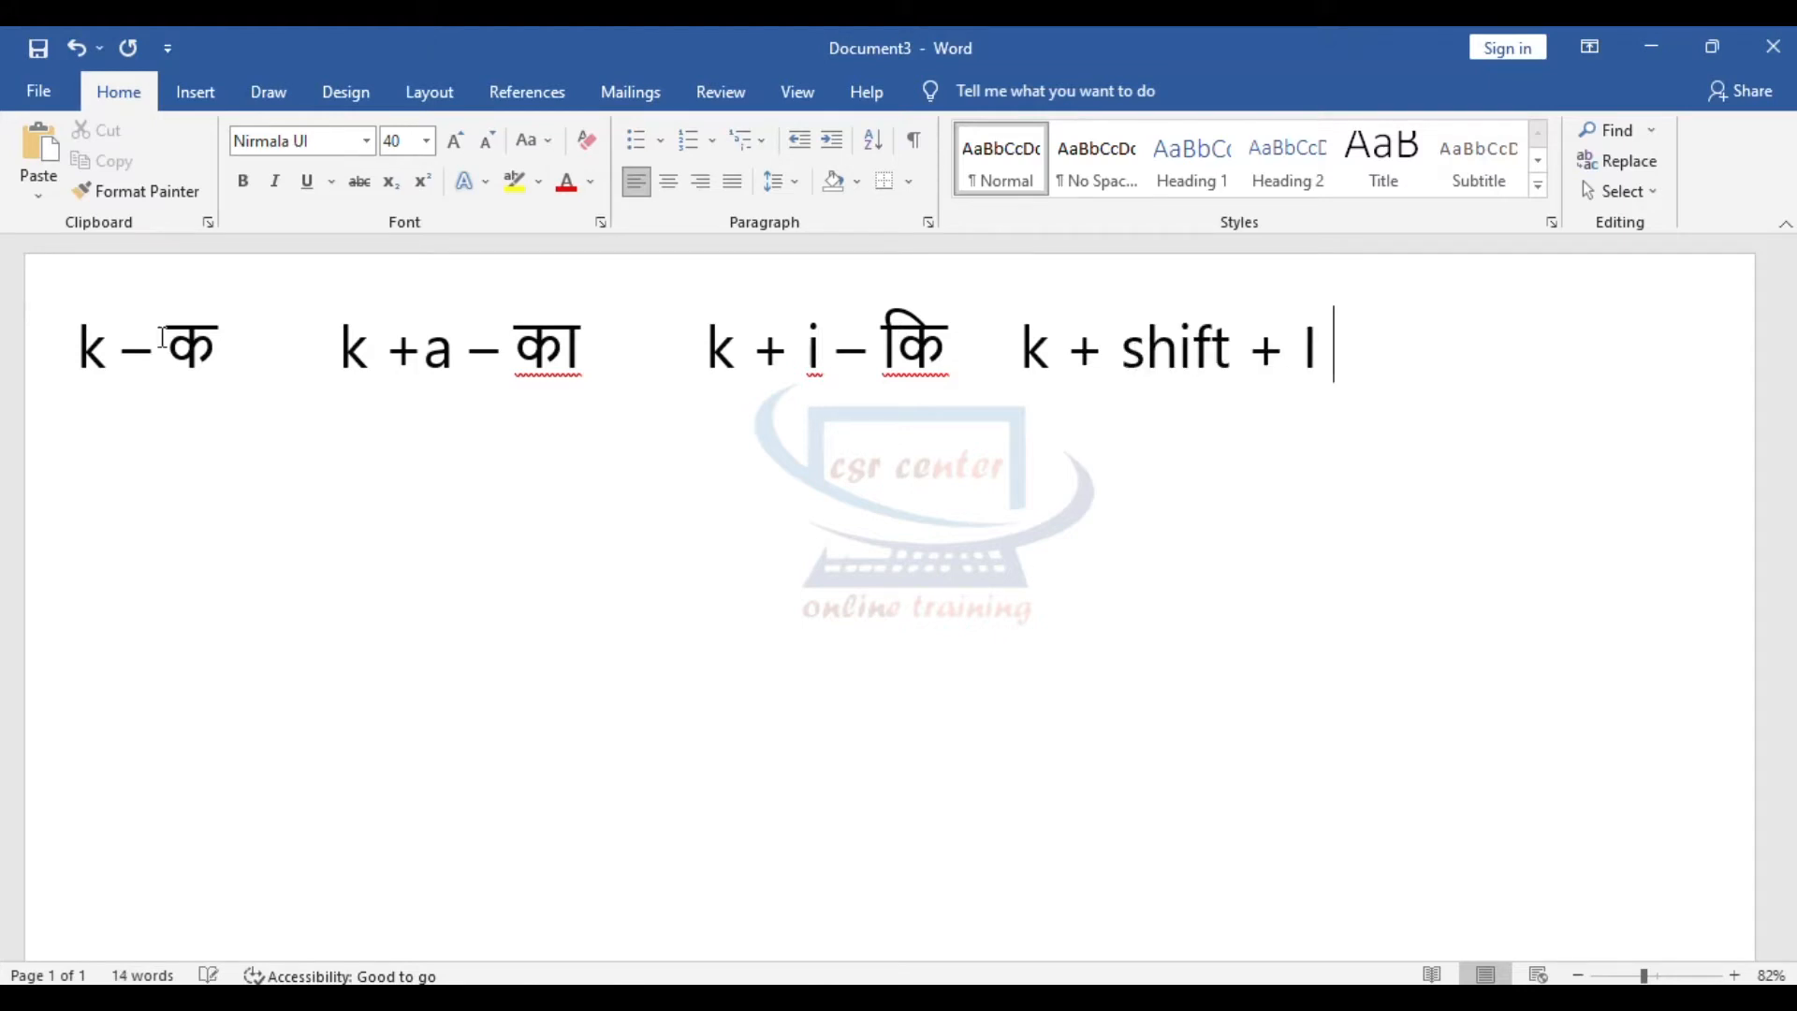
pyautogui.write('ी')
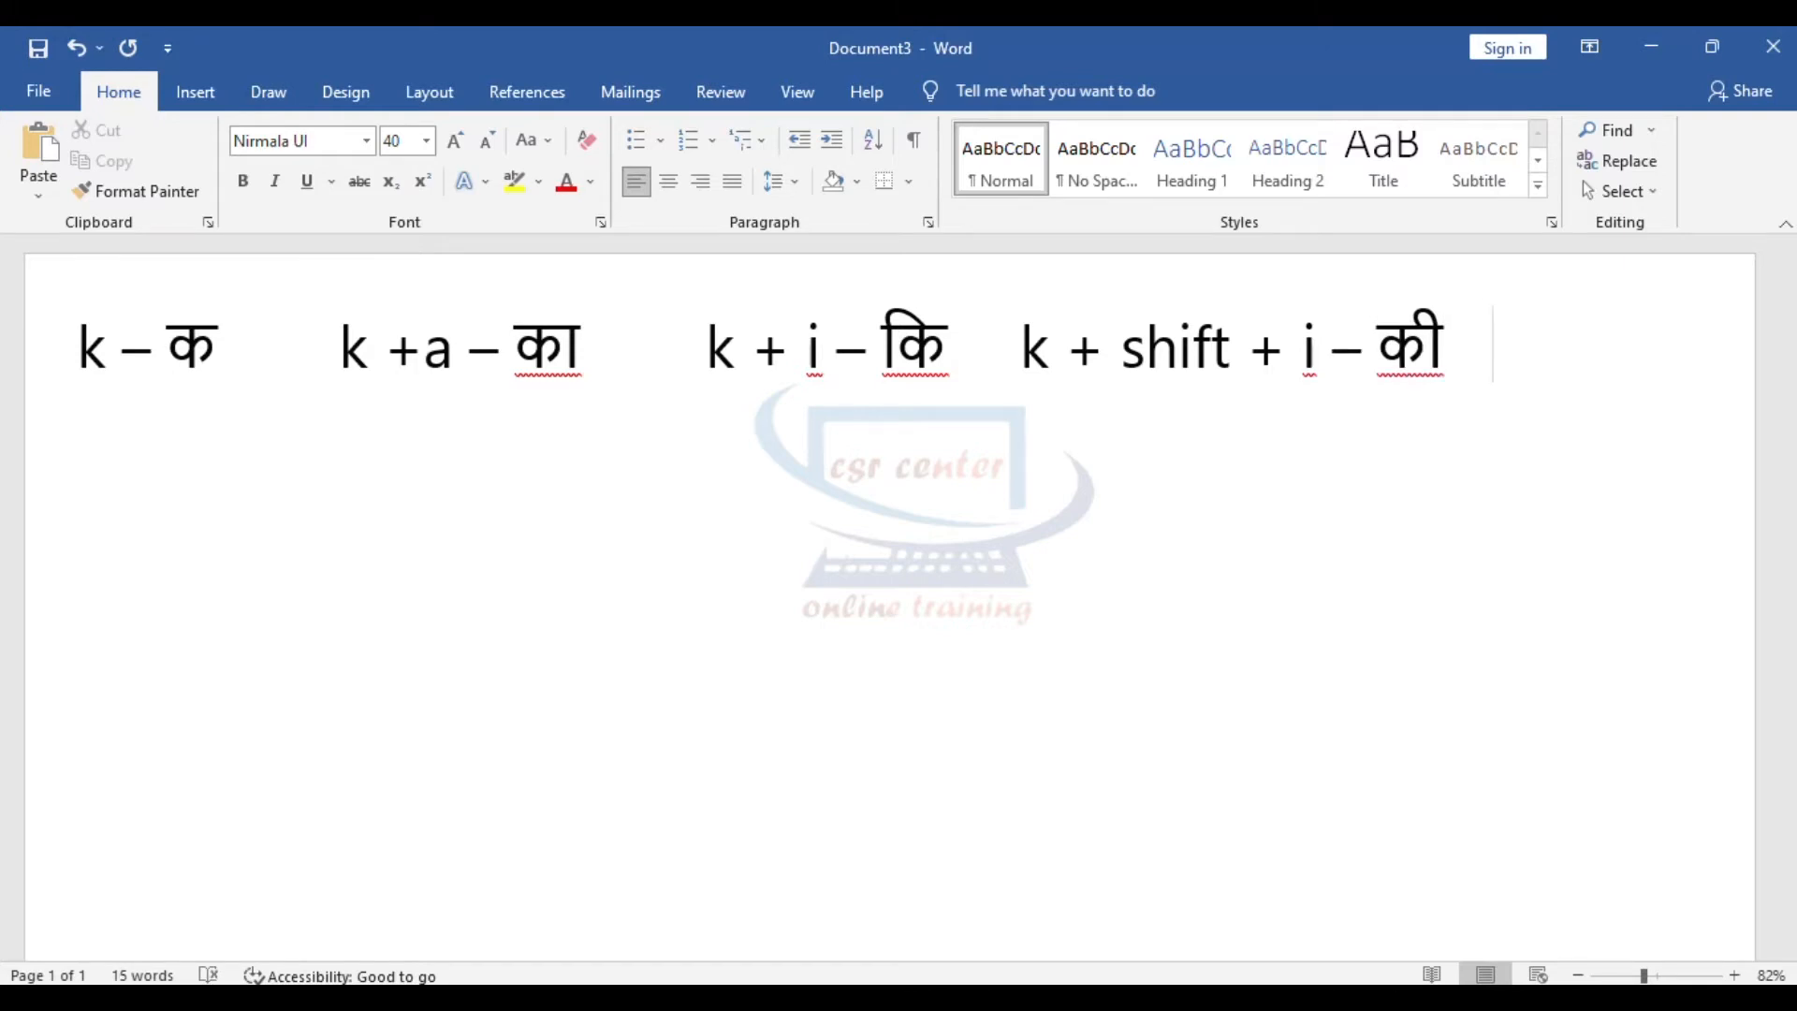
# End the first line with "k + u – कु" and begin a second line with "k + shift + u – कू"
pyautogui.write(' k + u - ')
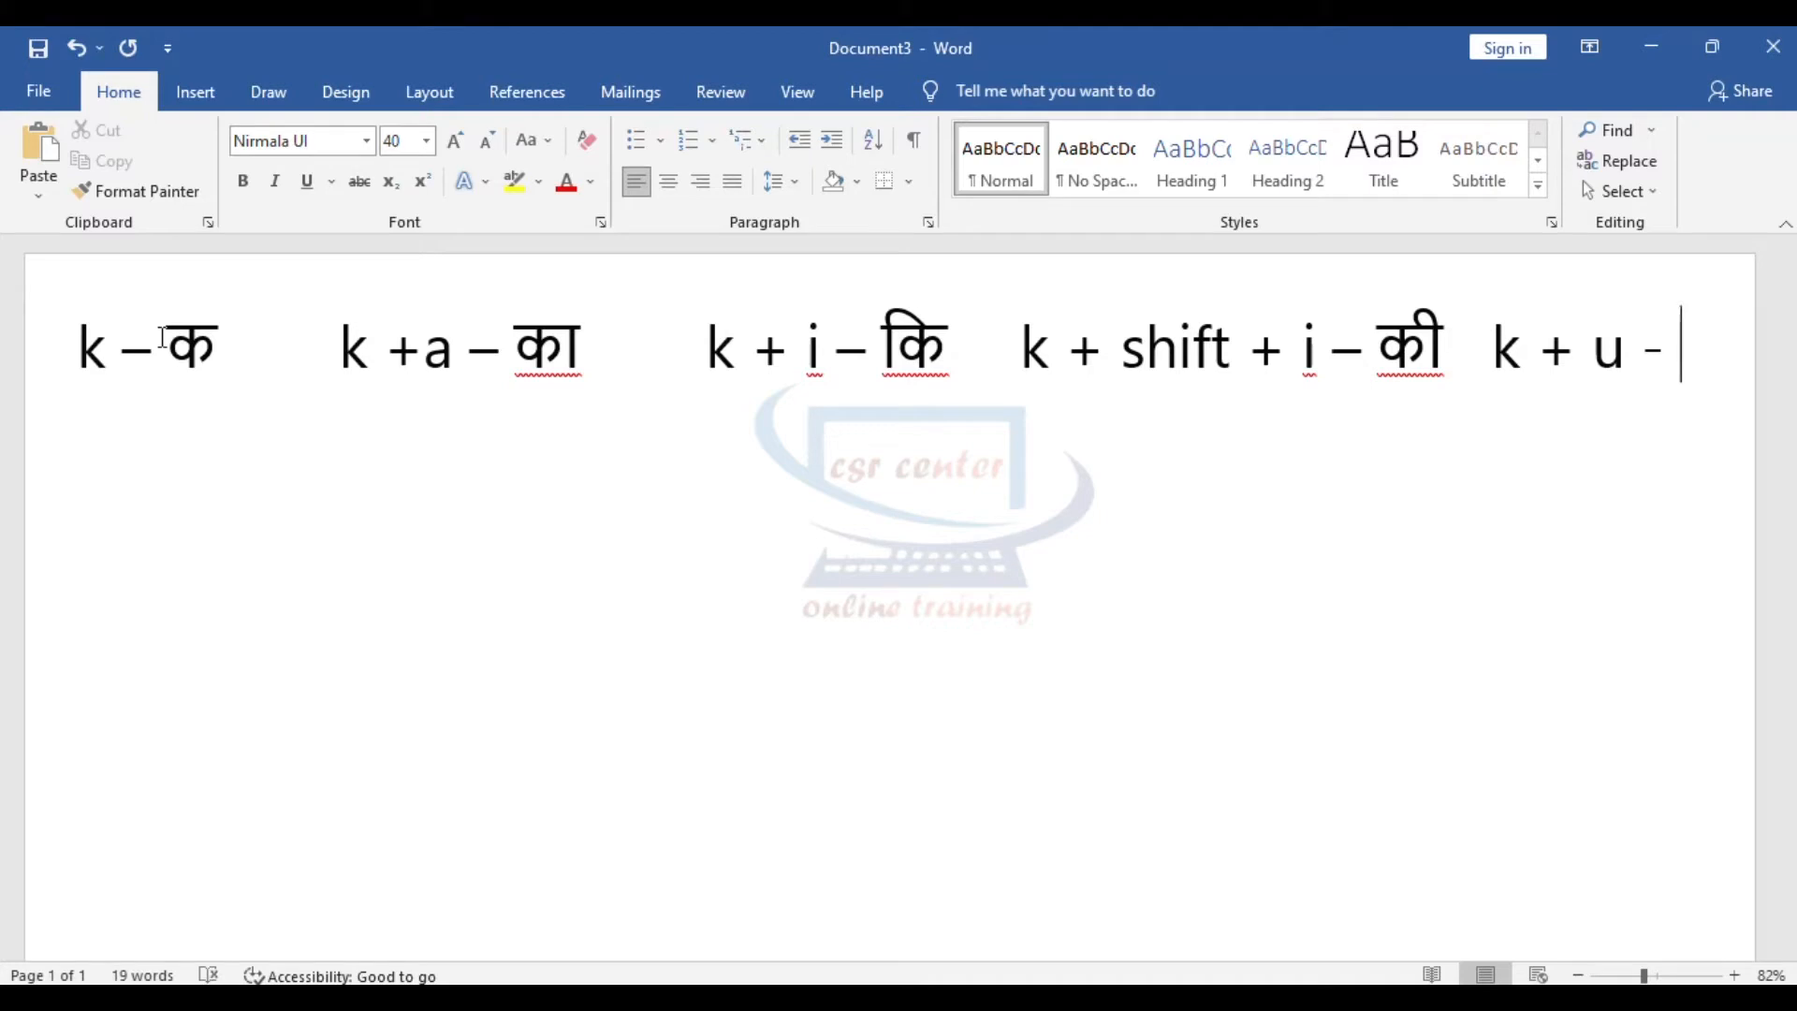
pyautogui.write('कु')
pyautogui.press('Return')
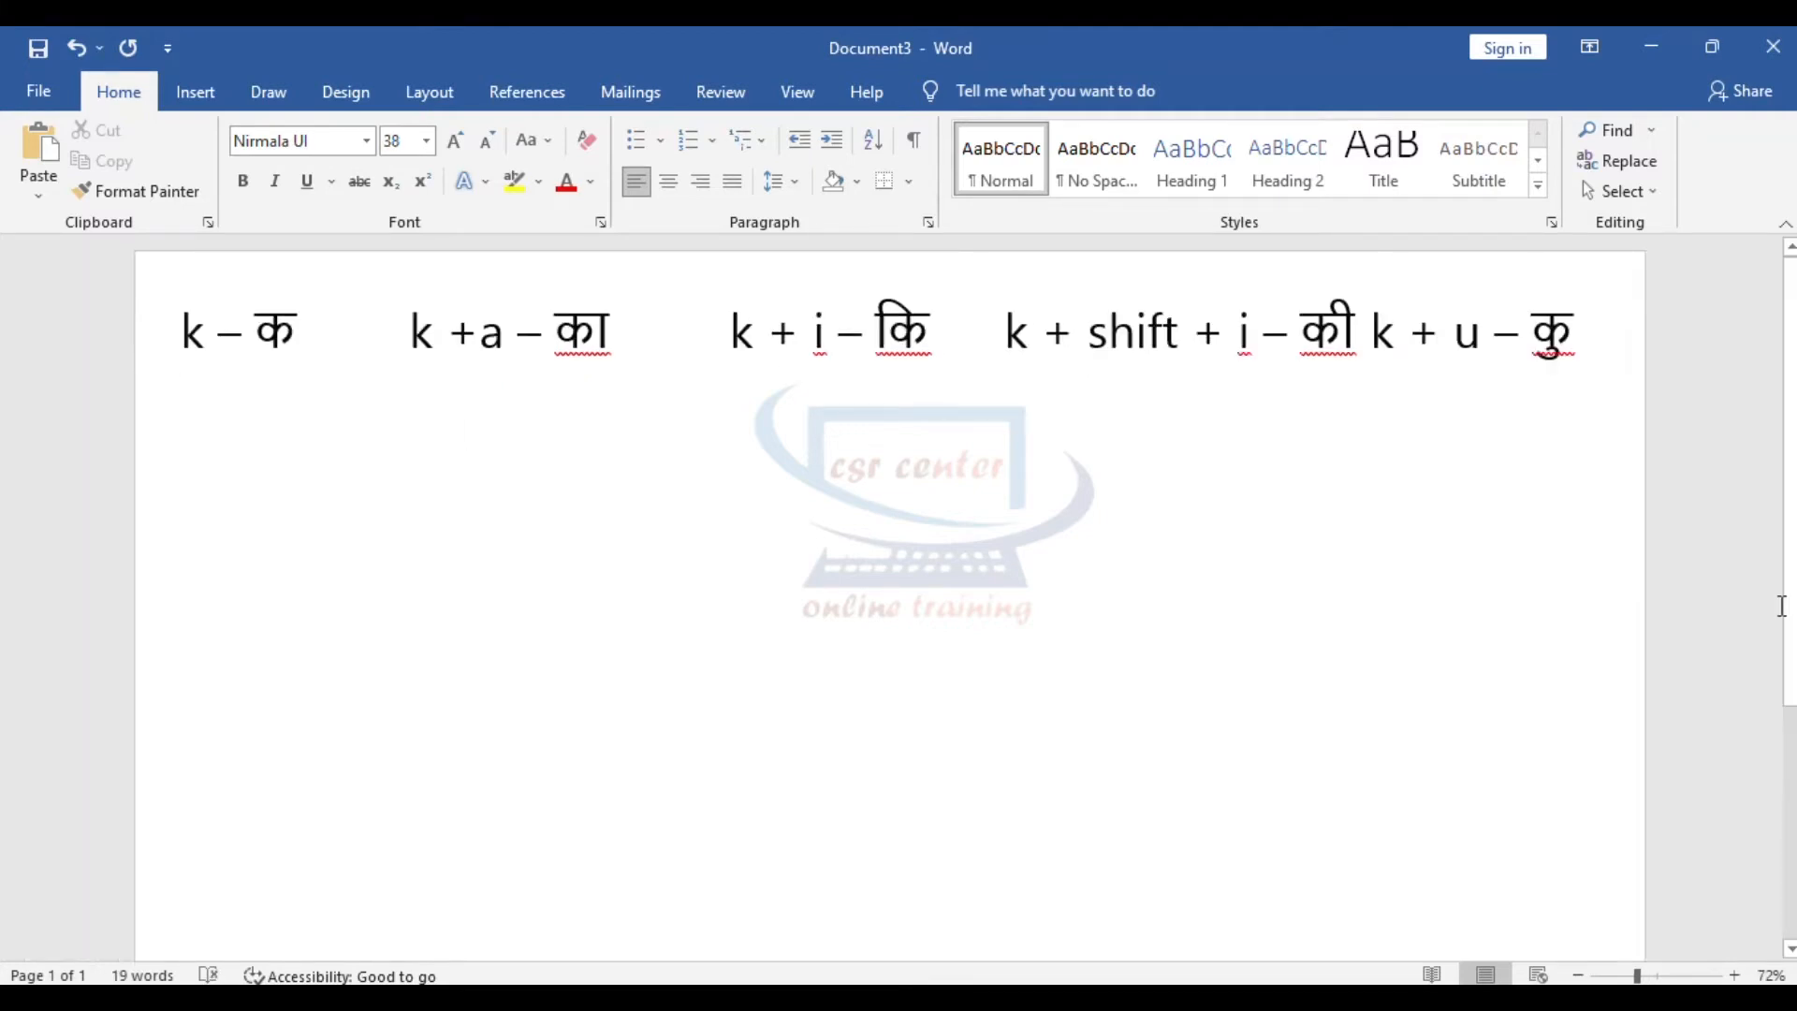
pyautogui.write('k + ')
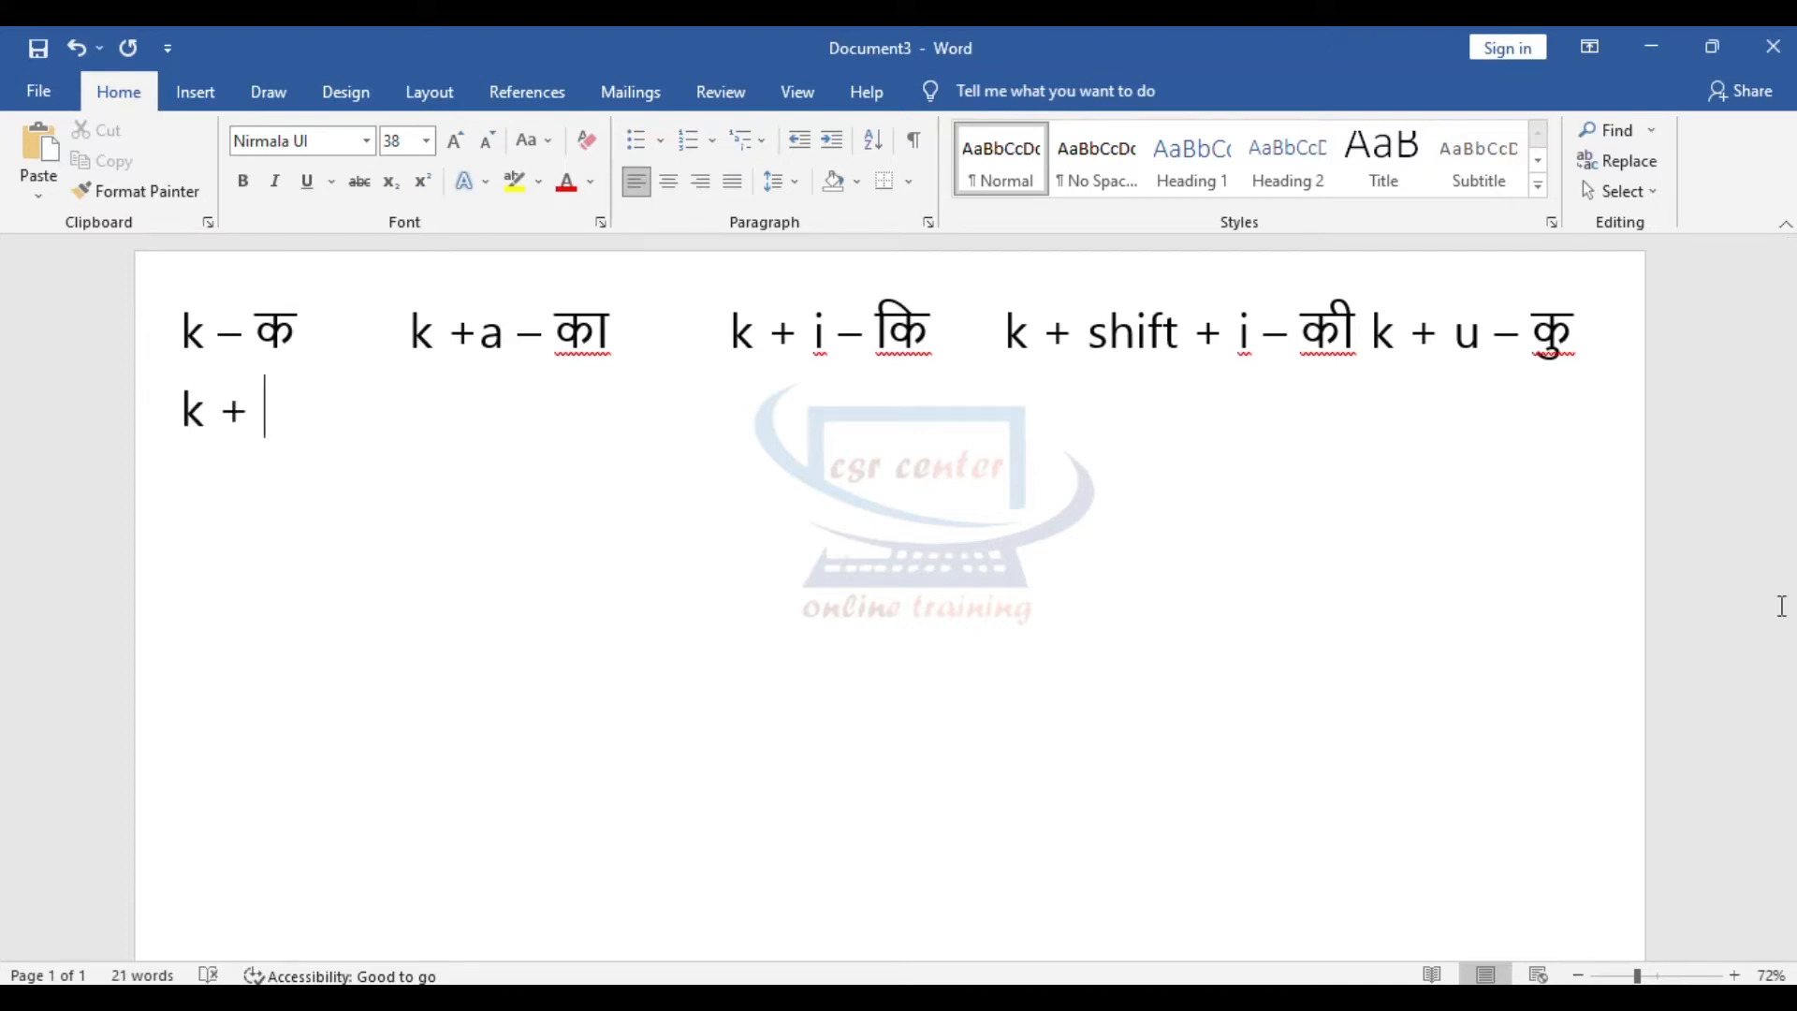
pyautogui.write('shift + u ')
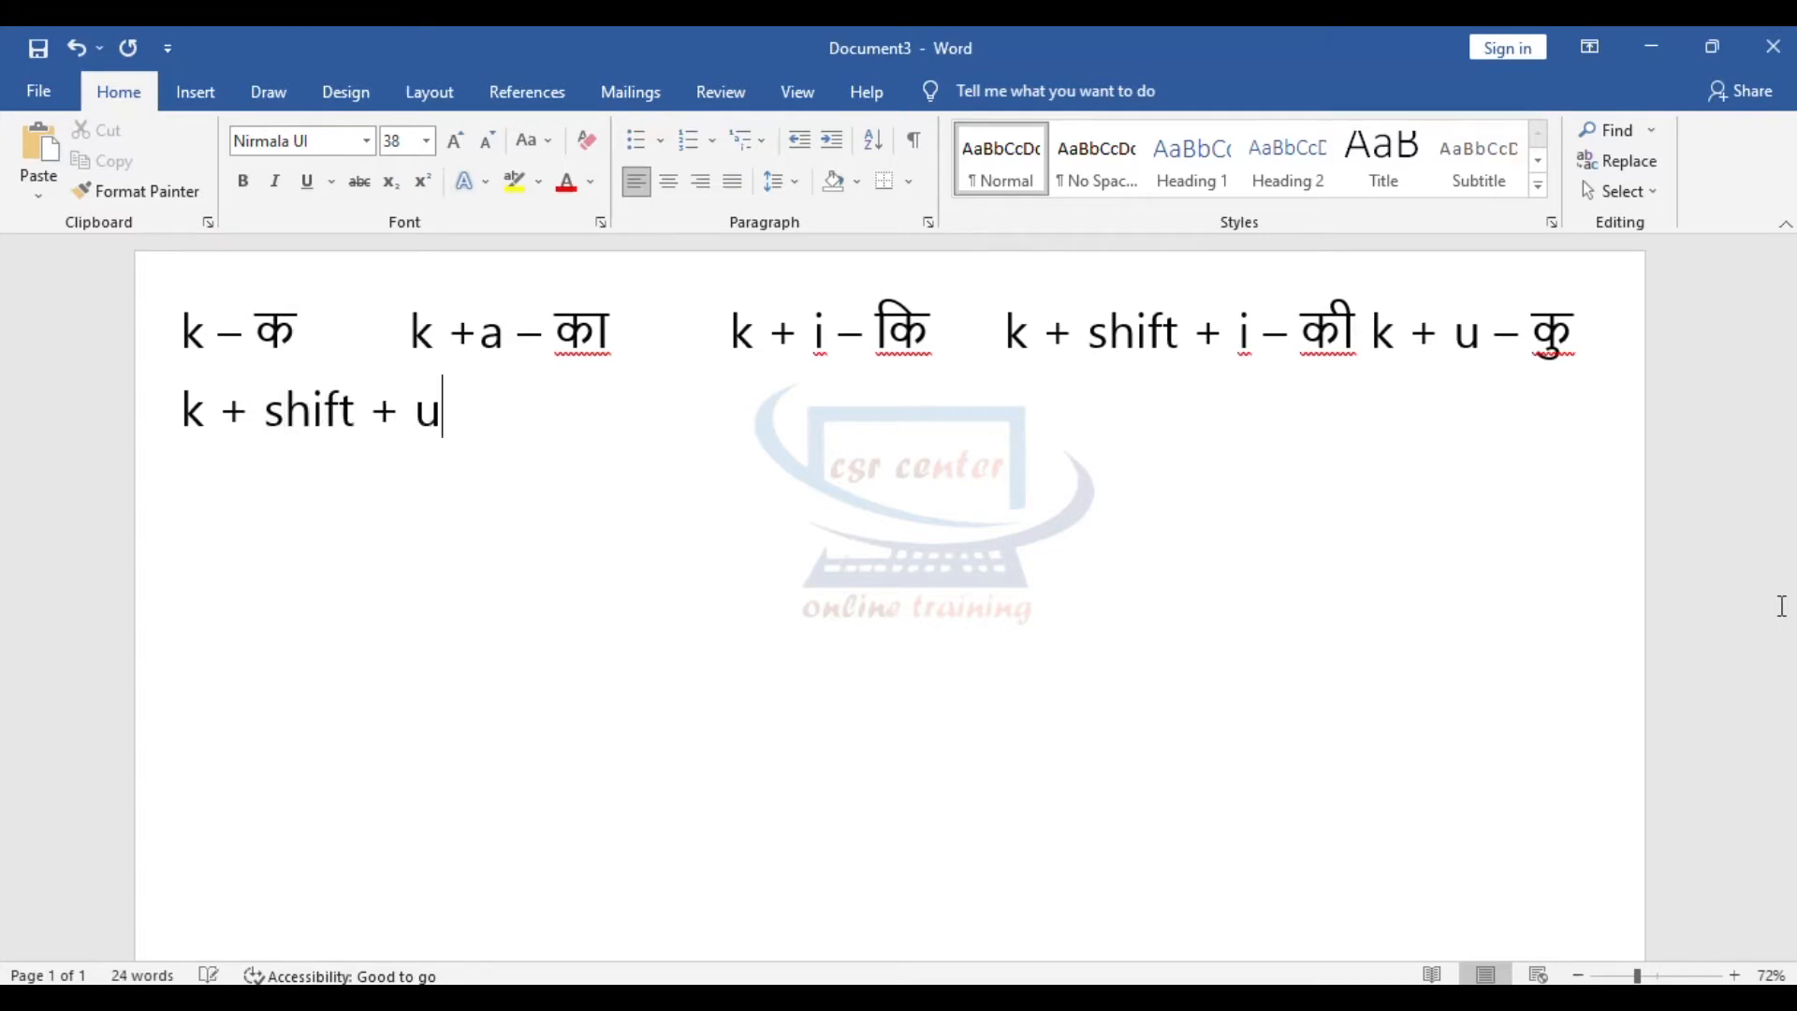
pyautogui.write('- क')
pyautogui.write('ू')
# Complete the second line with "k + shift + r -कृ", "k + e – के" and "k + shift + y – कै"
pyautogui.write('     k + ')
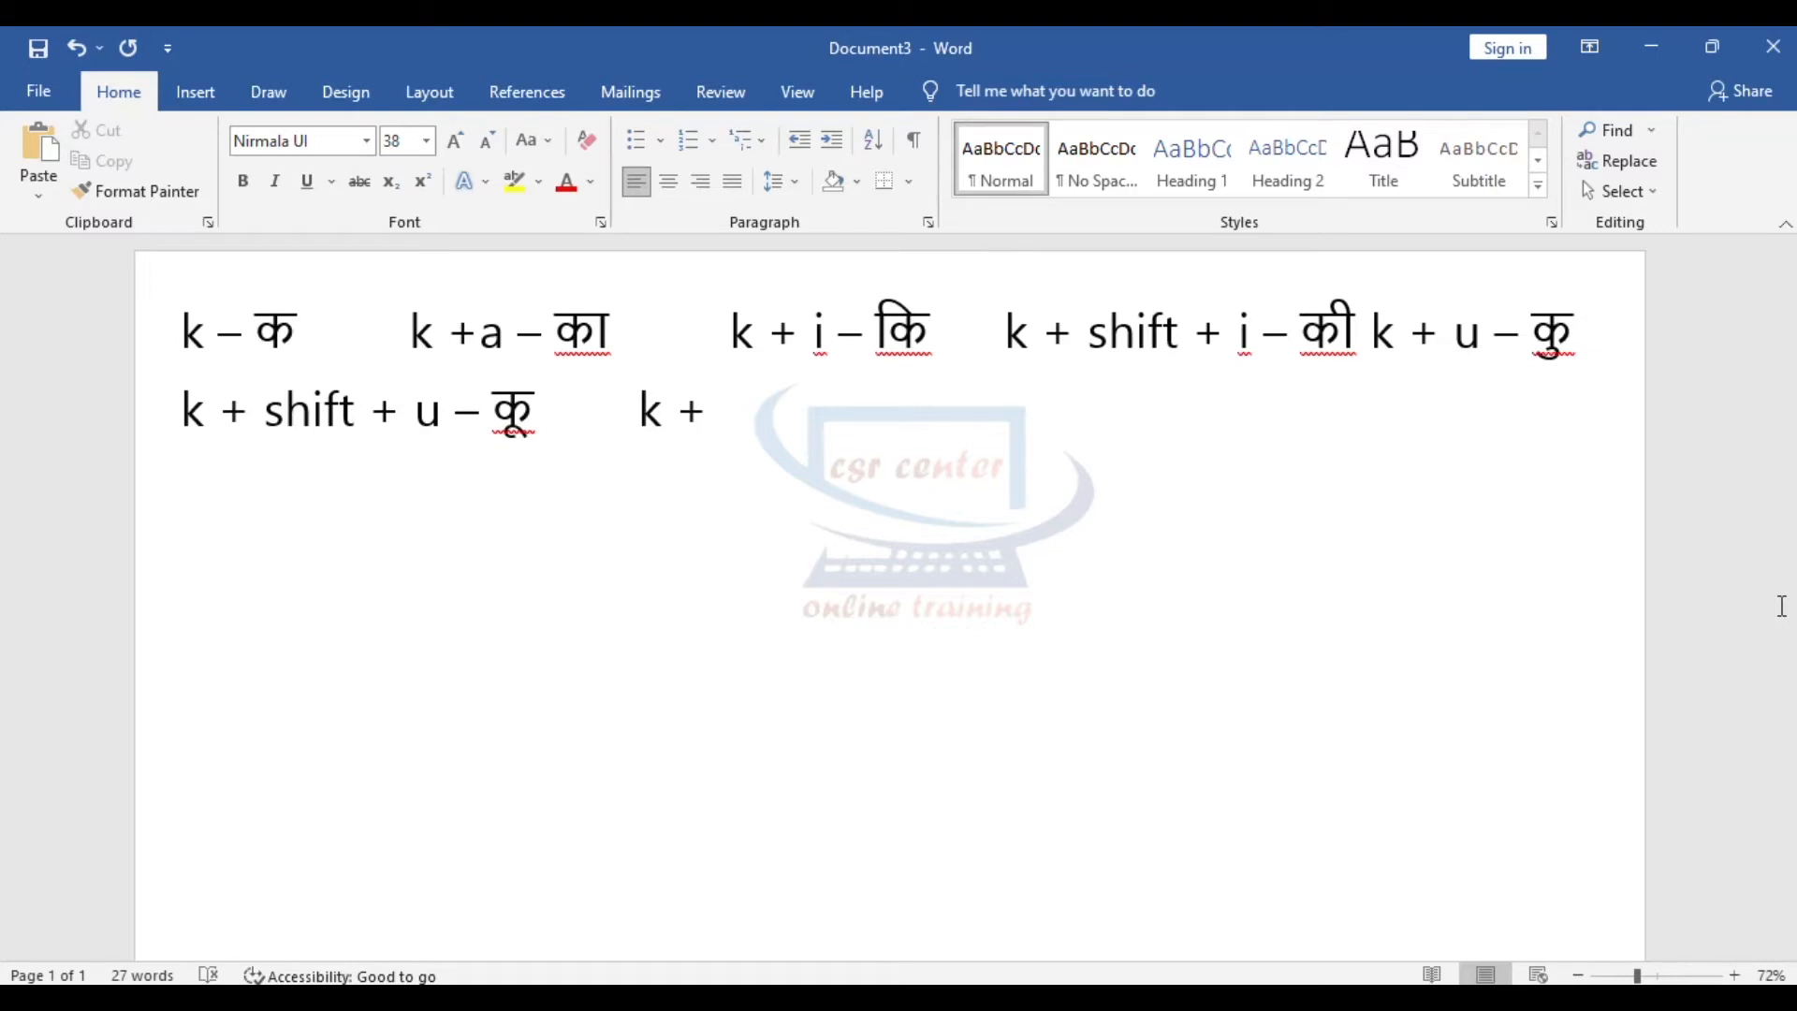
pyautogui.write('shift + r -क')
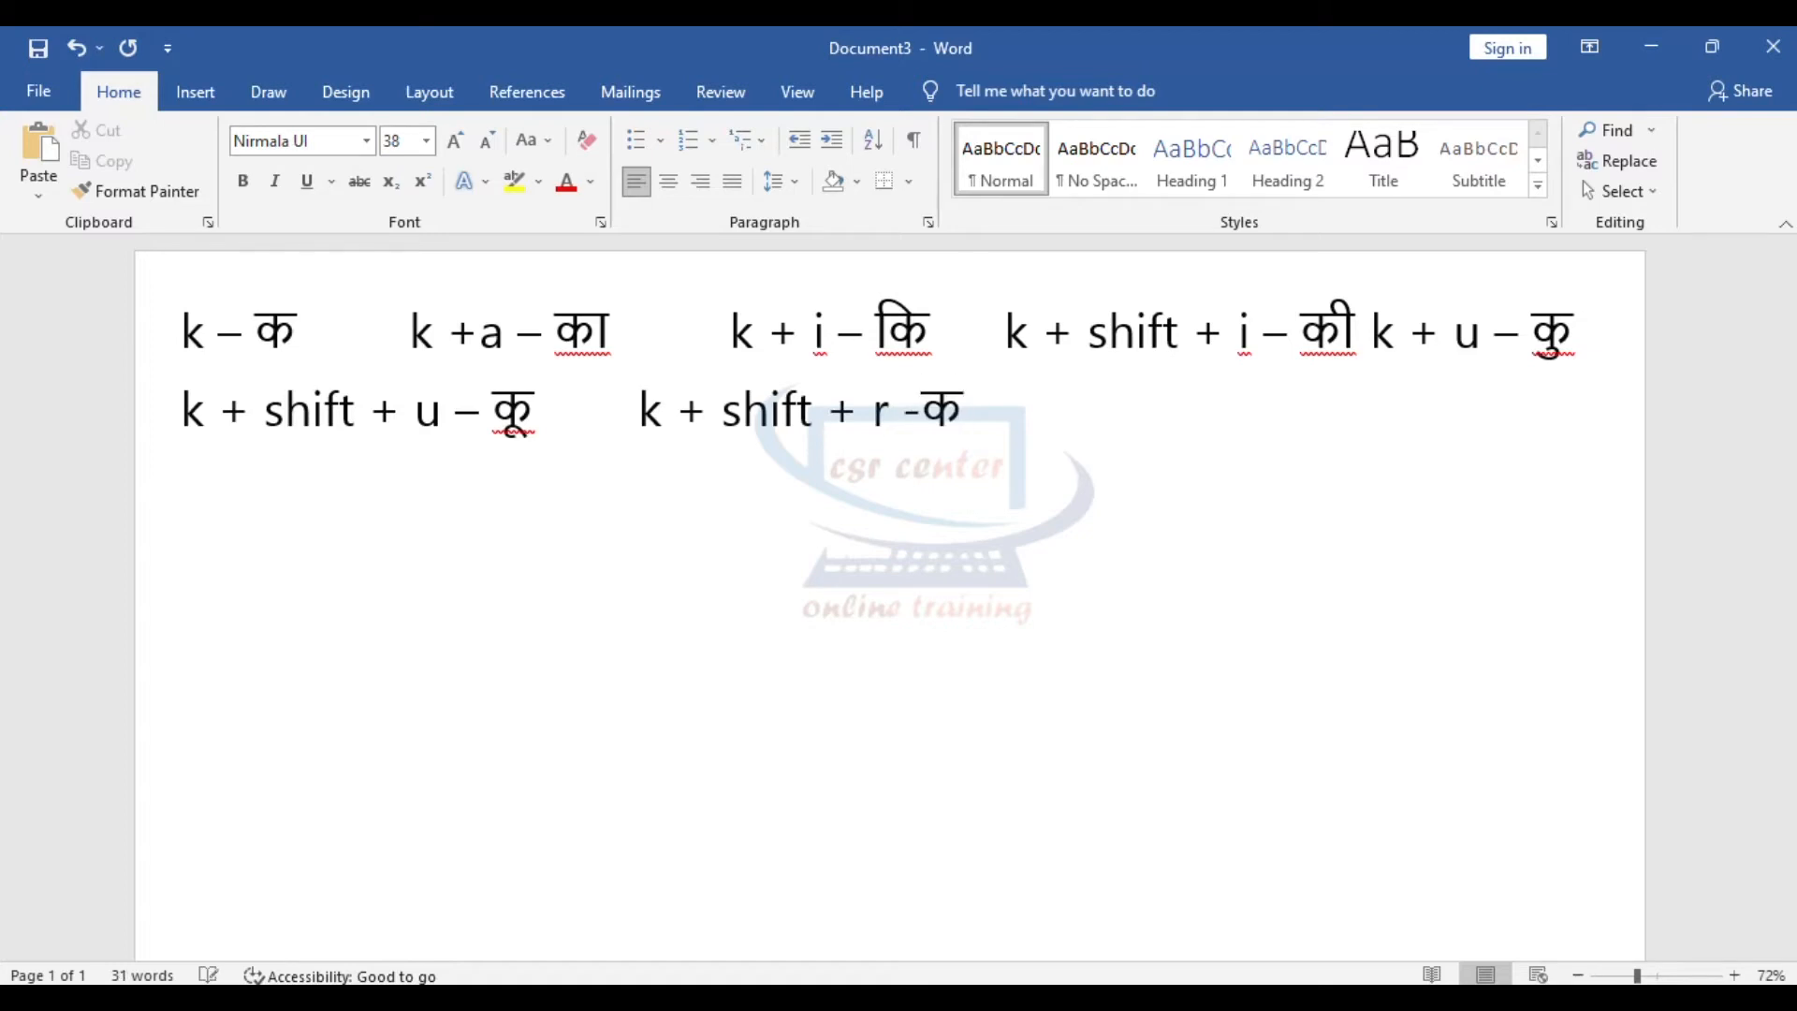
pyautogui.write('ृ    k + e - ')
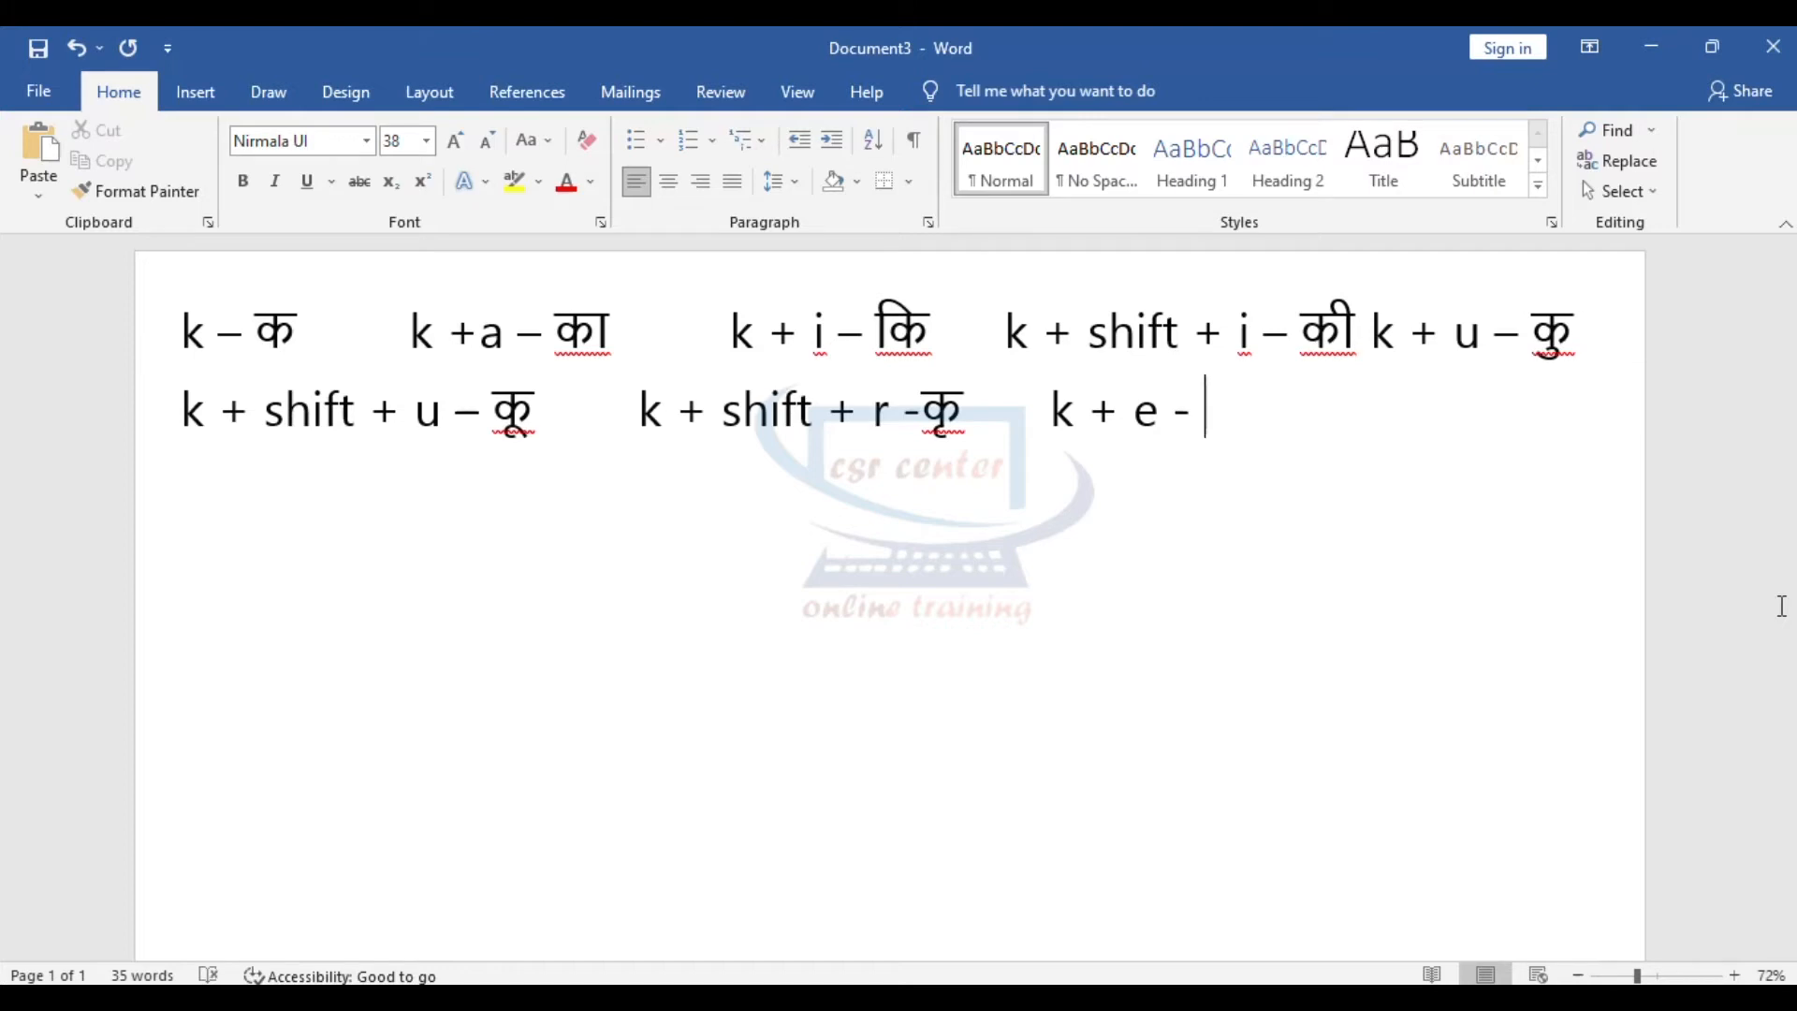
pyautogui.write('के')
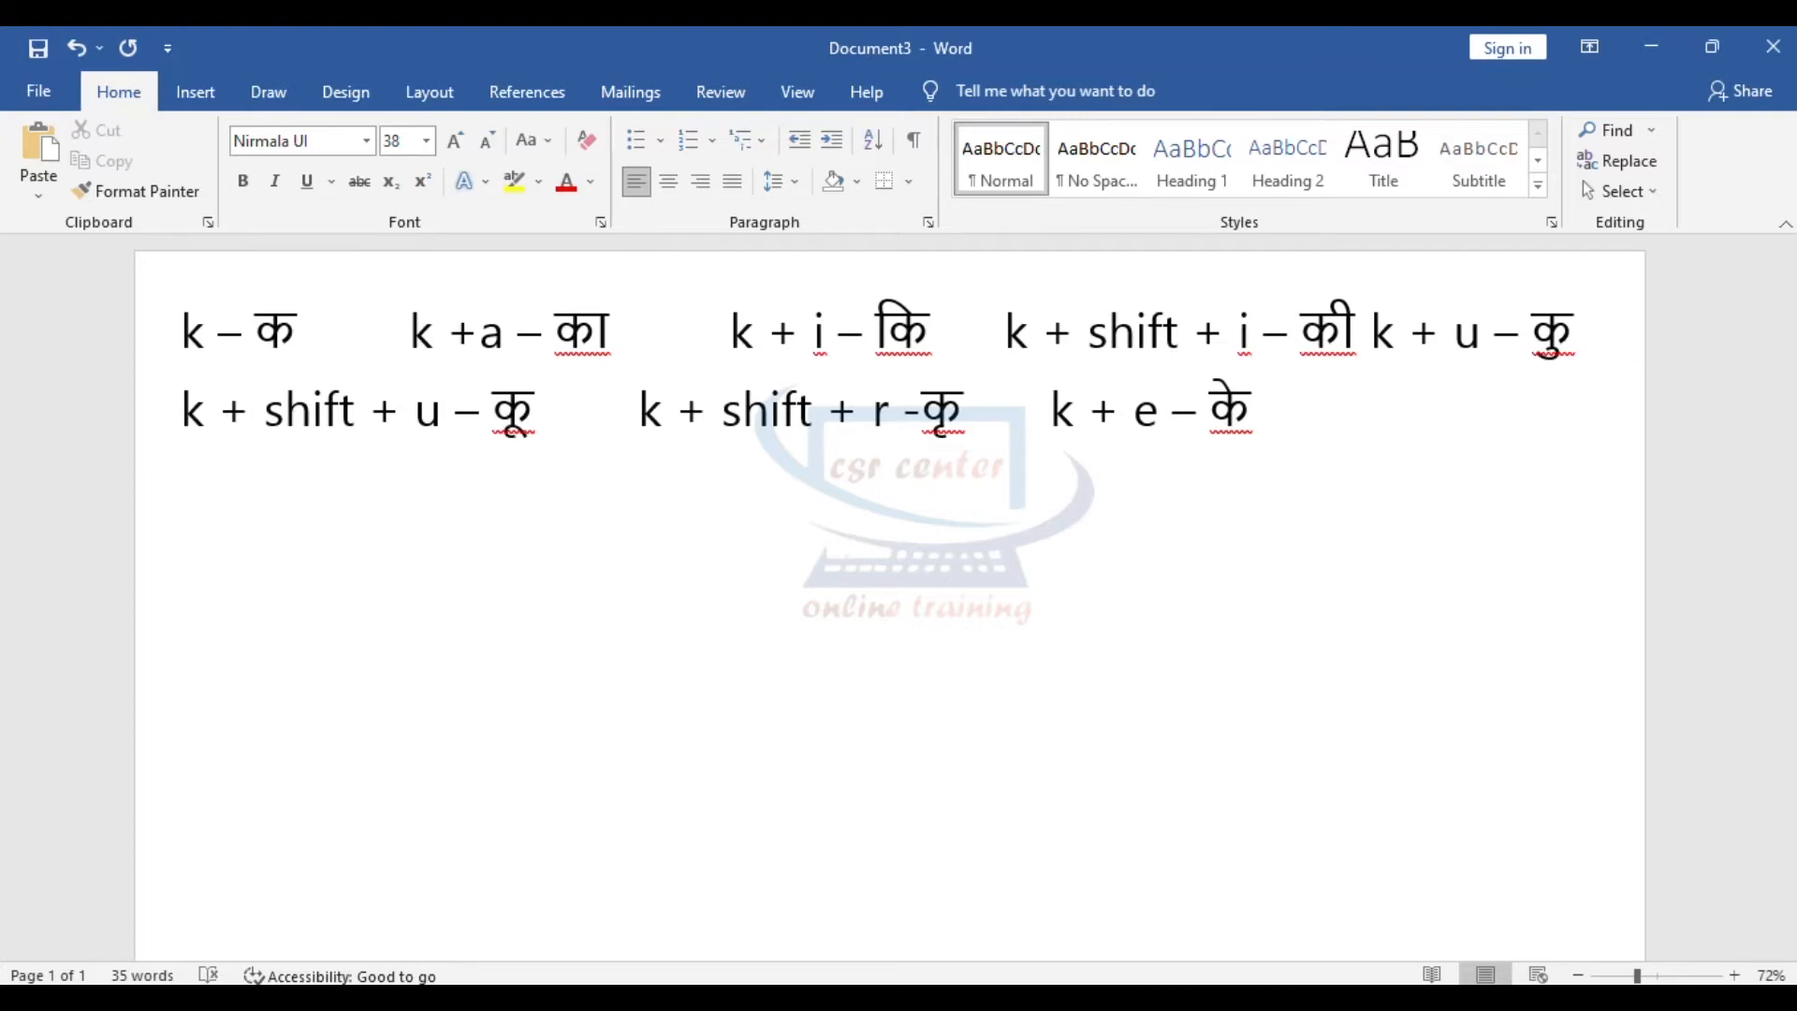
pyautogui.write('      k + shift + y')
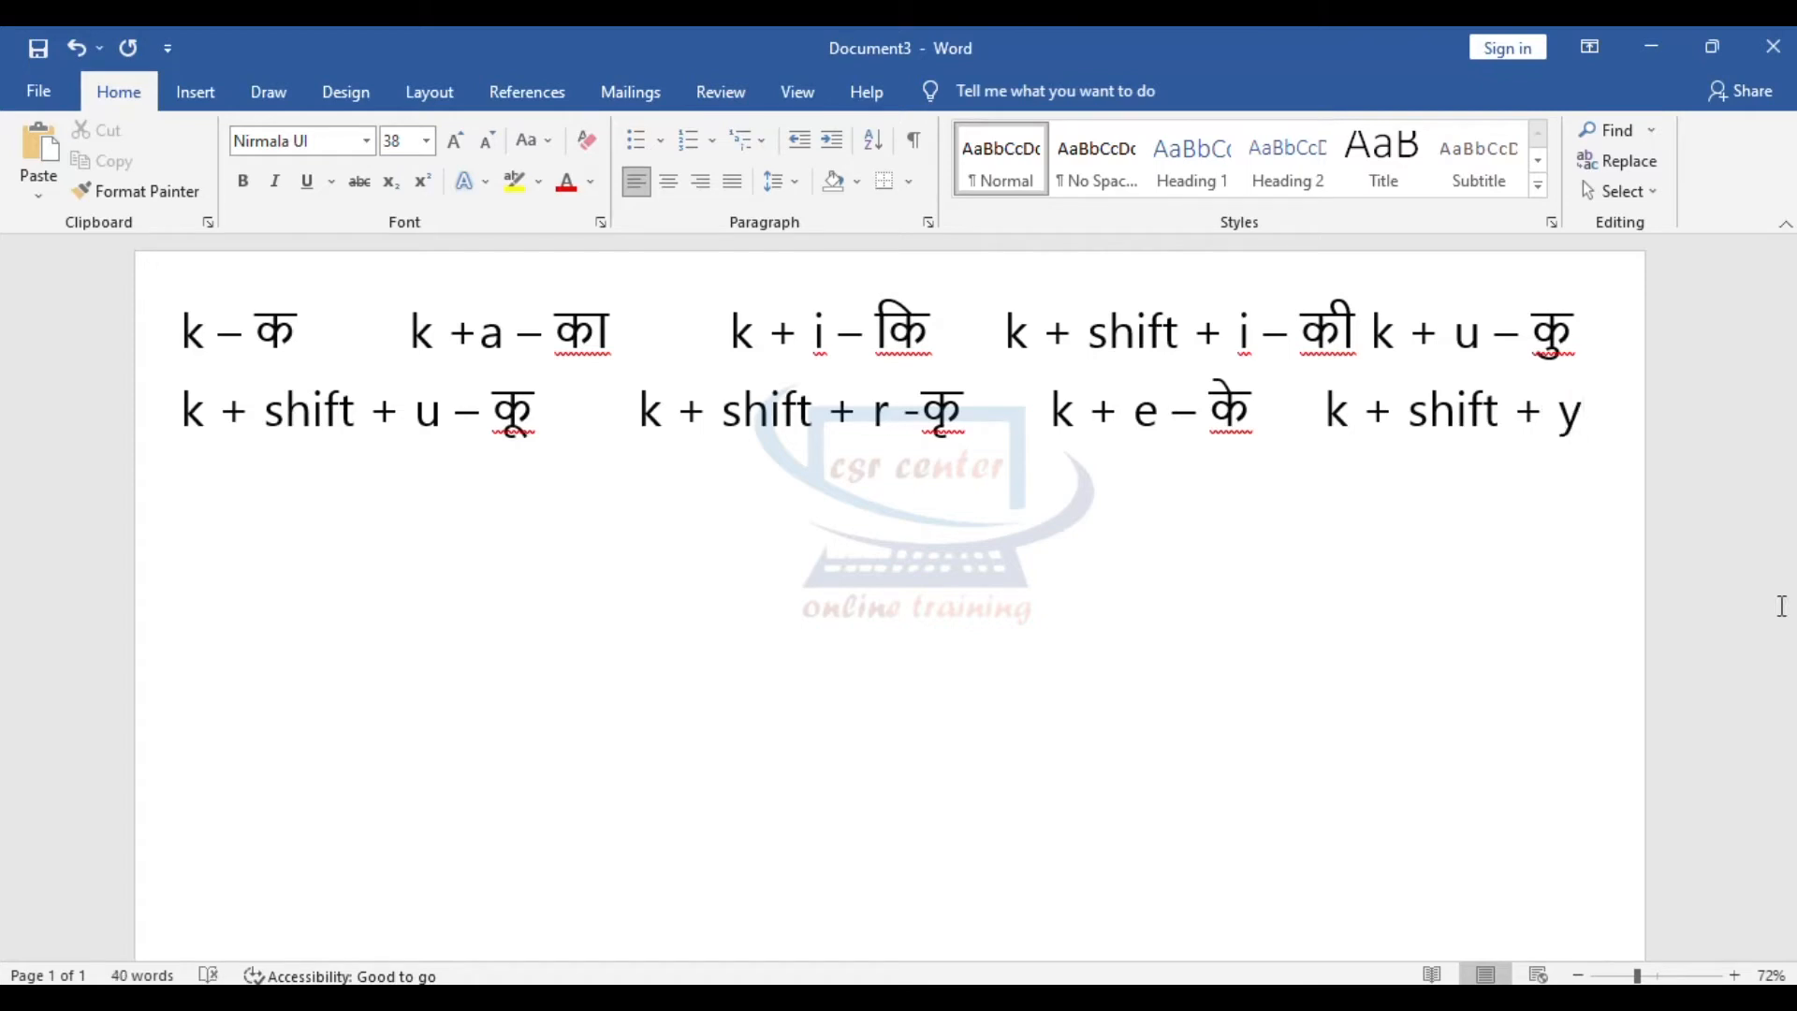
pyautogui.write(' - क')
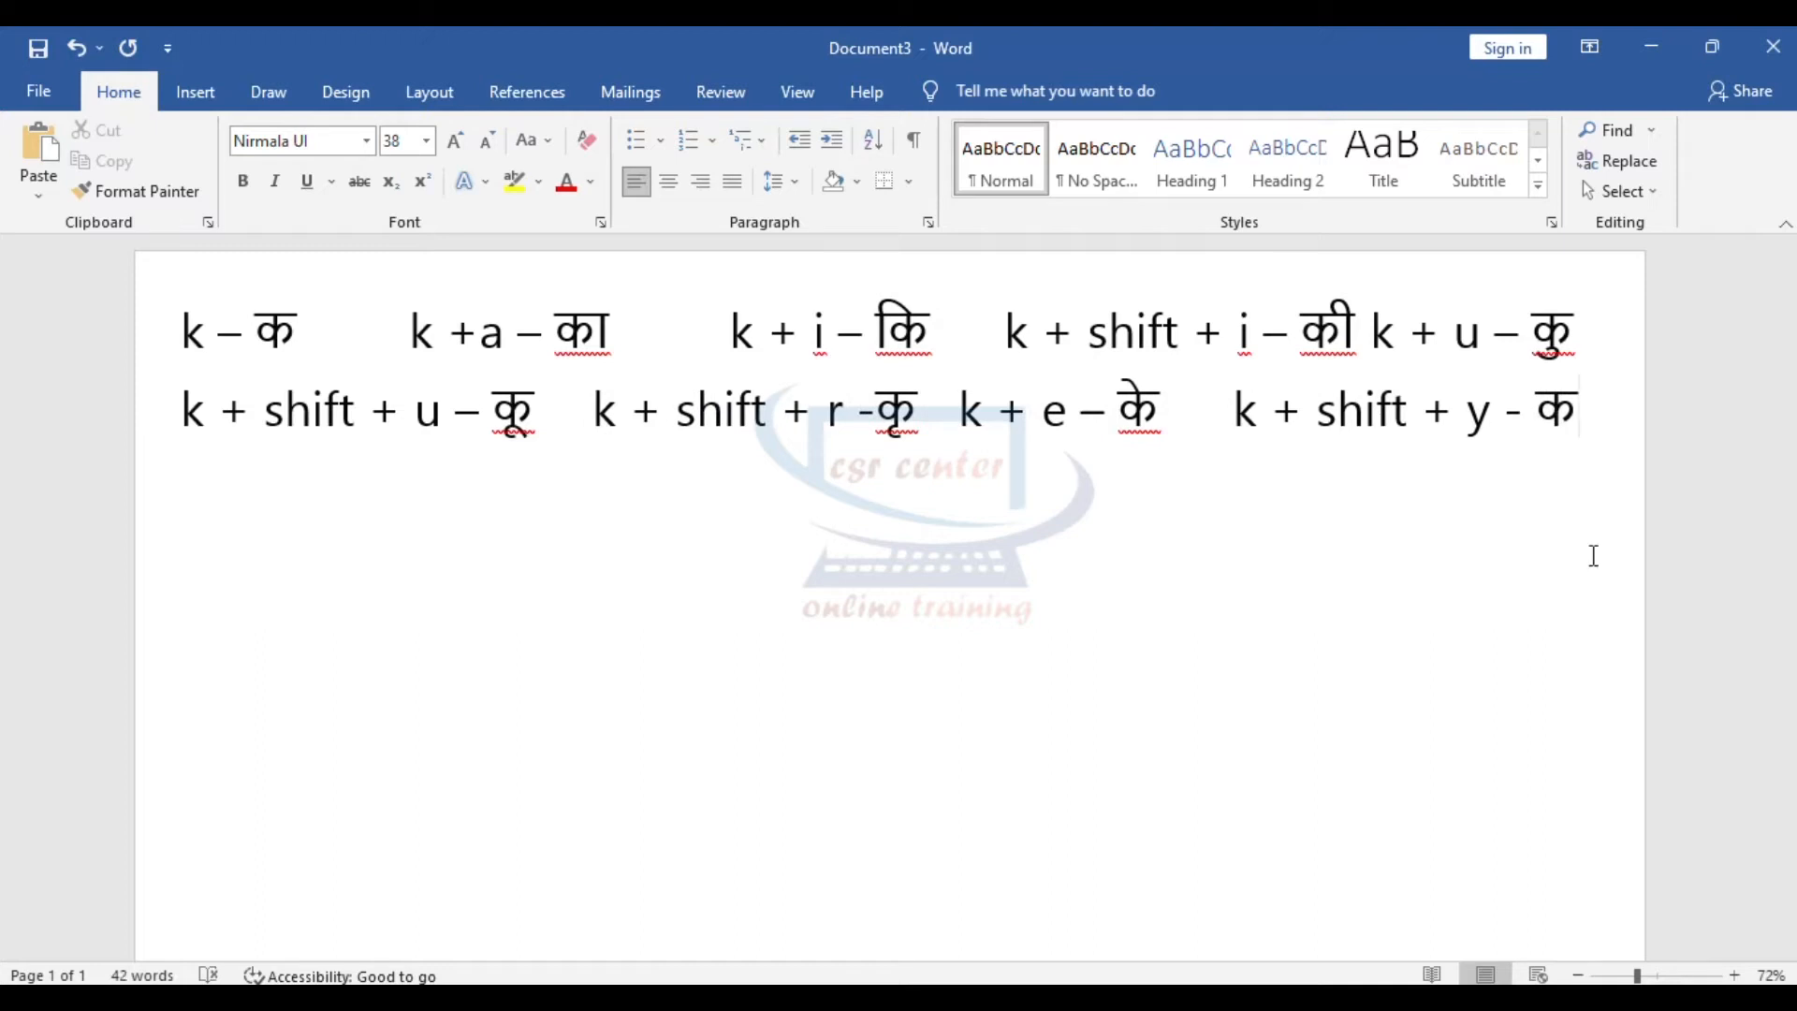
pyautogui.write('ै')
pyautogui.press('Return')
# Enter "k+ o – को" and "k + shift + v – कौ" on the third line
pyautogui.write('k')
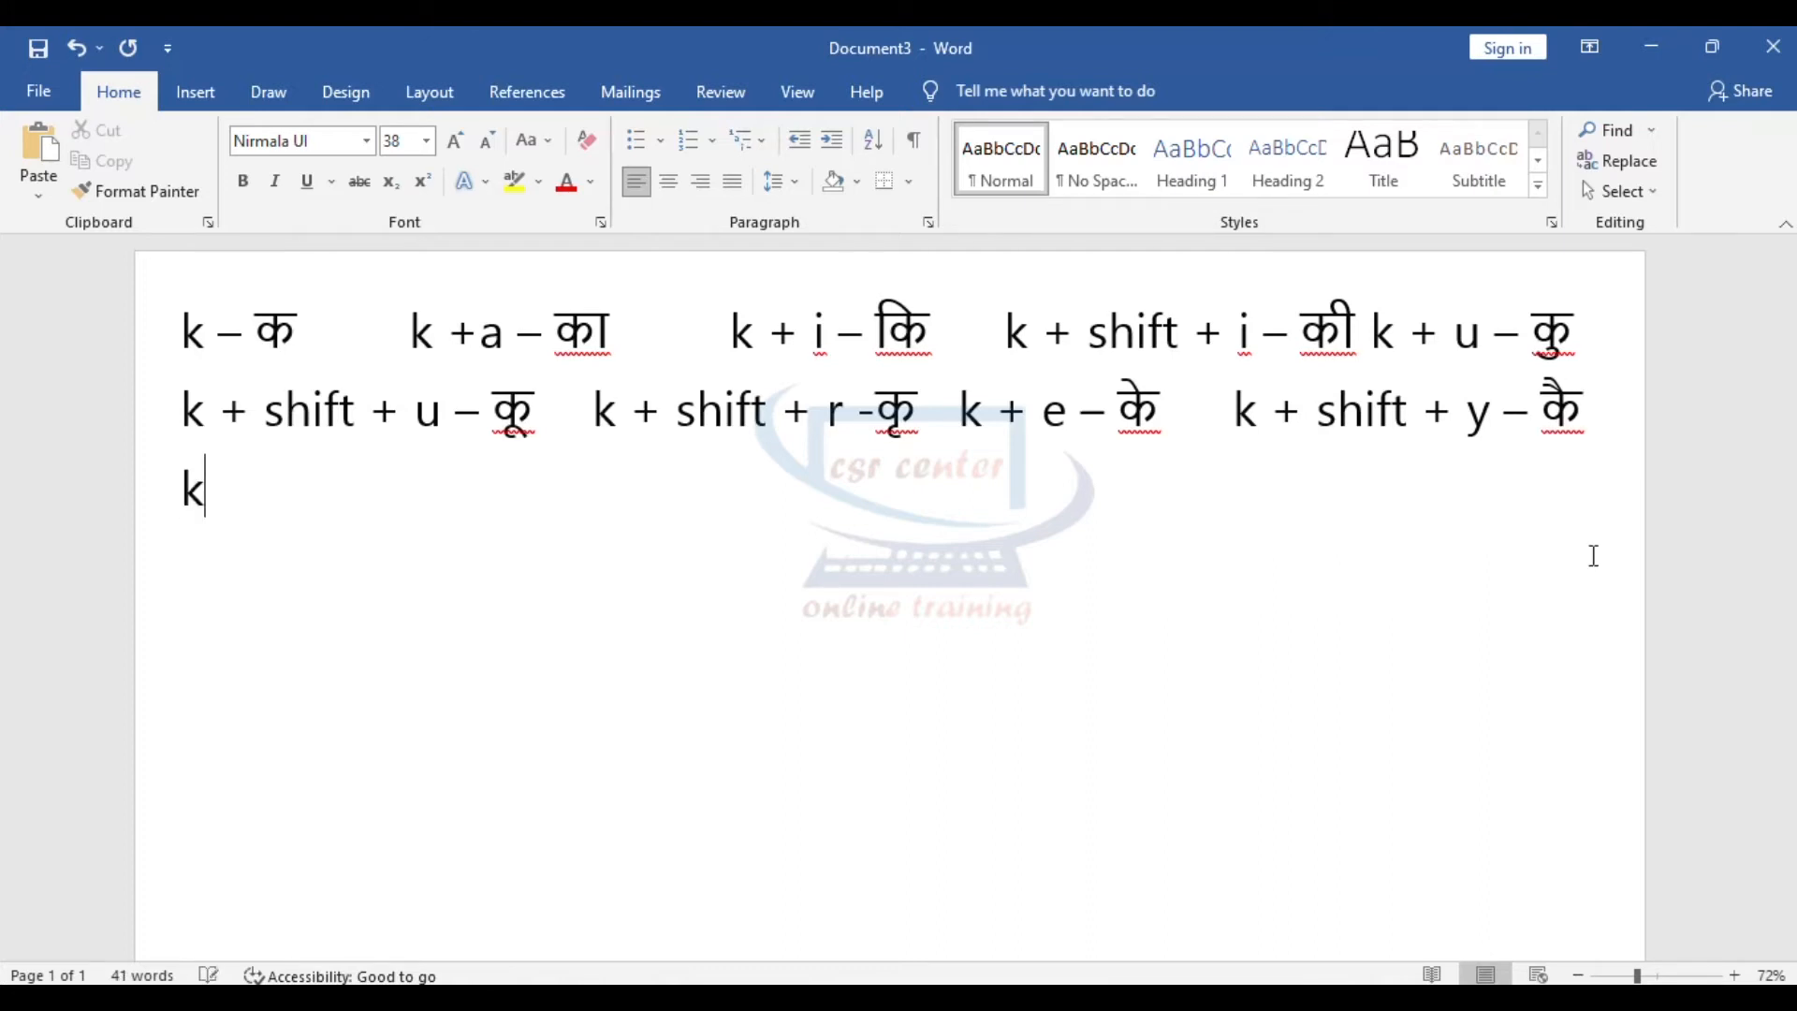
pyautogui.write('+ o +')
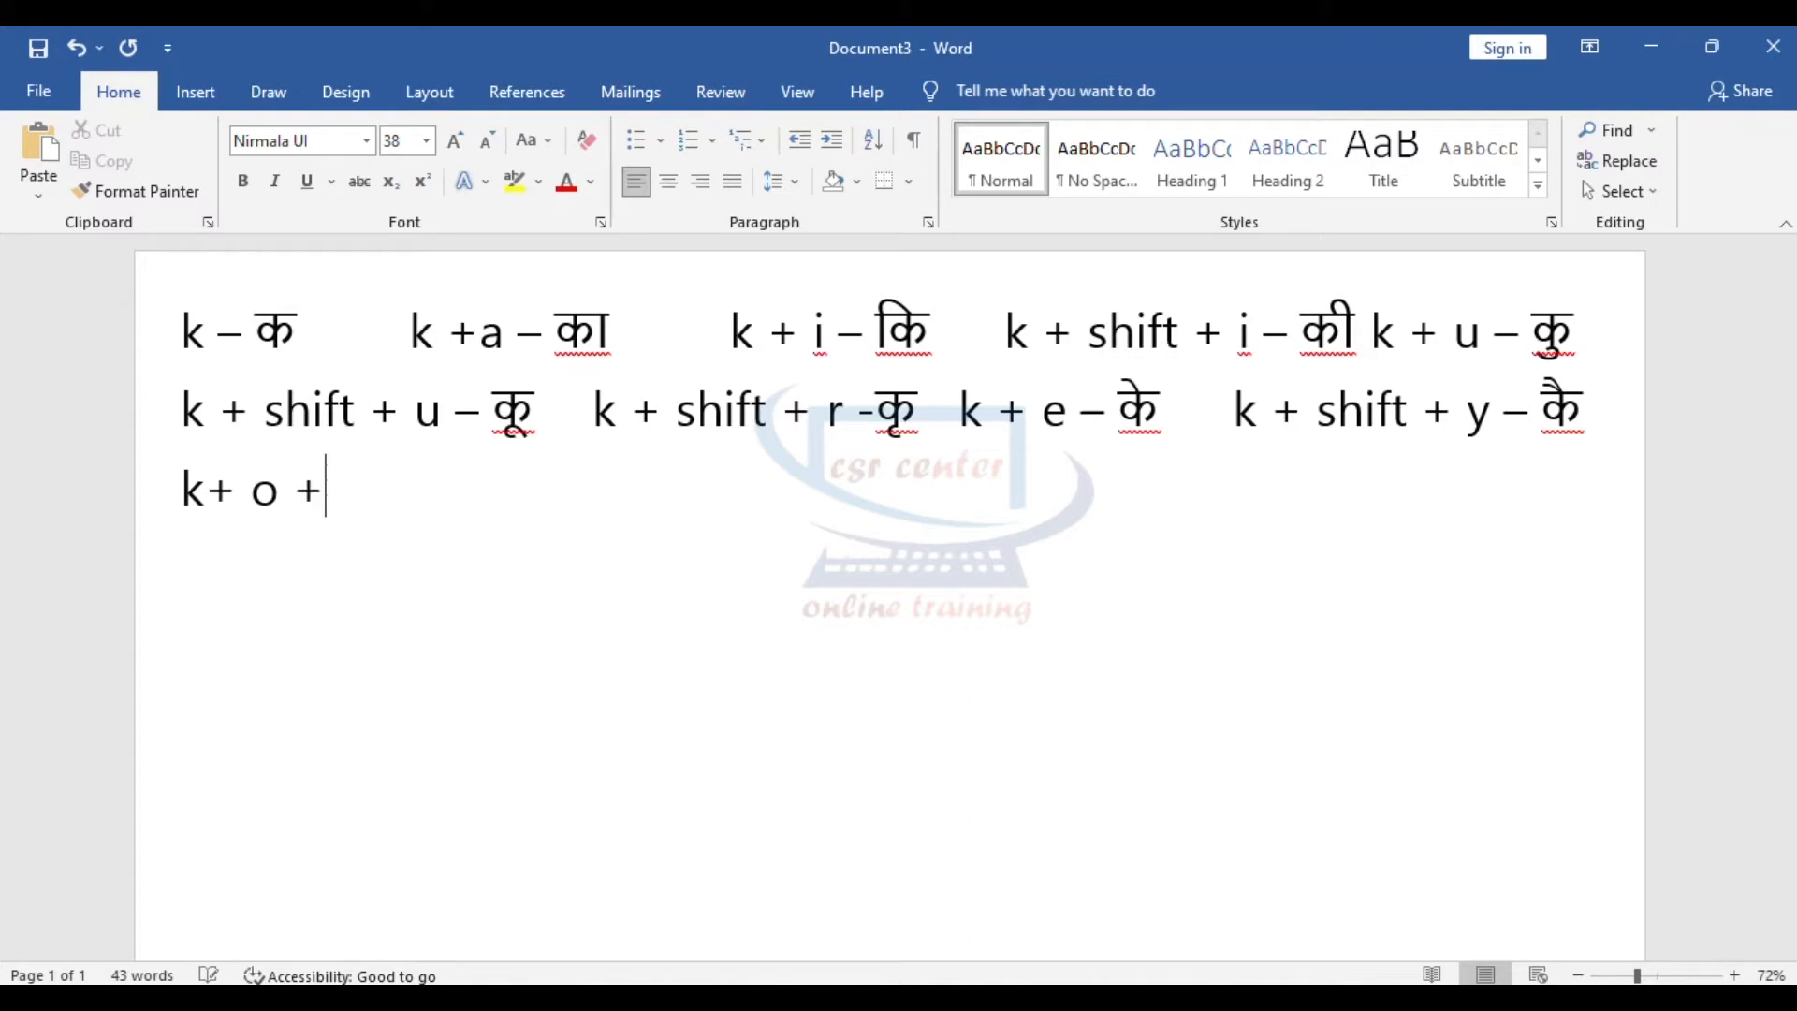
pyautogui.press('BackSpace')
pyautogui.write('- को')
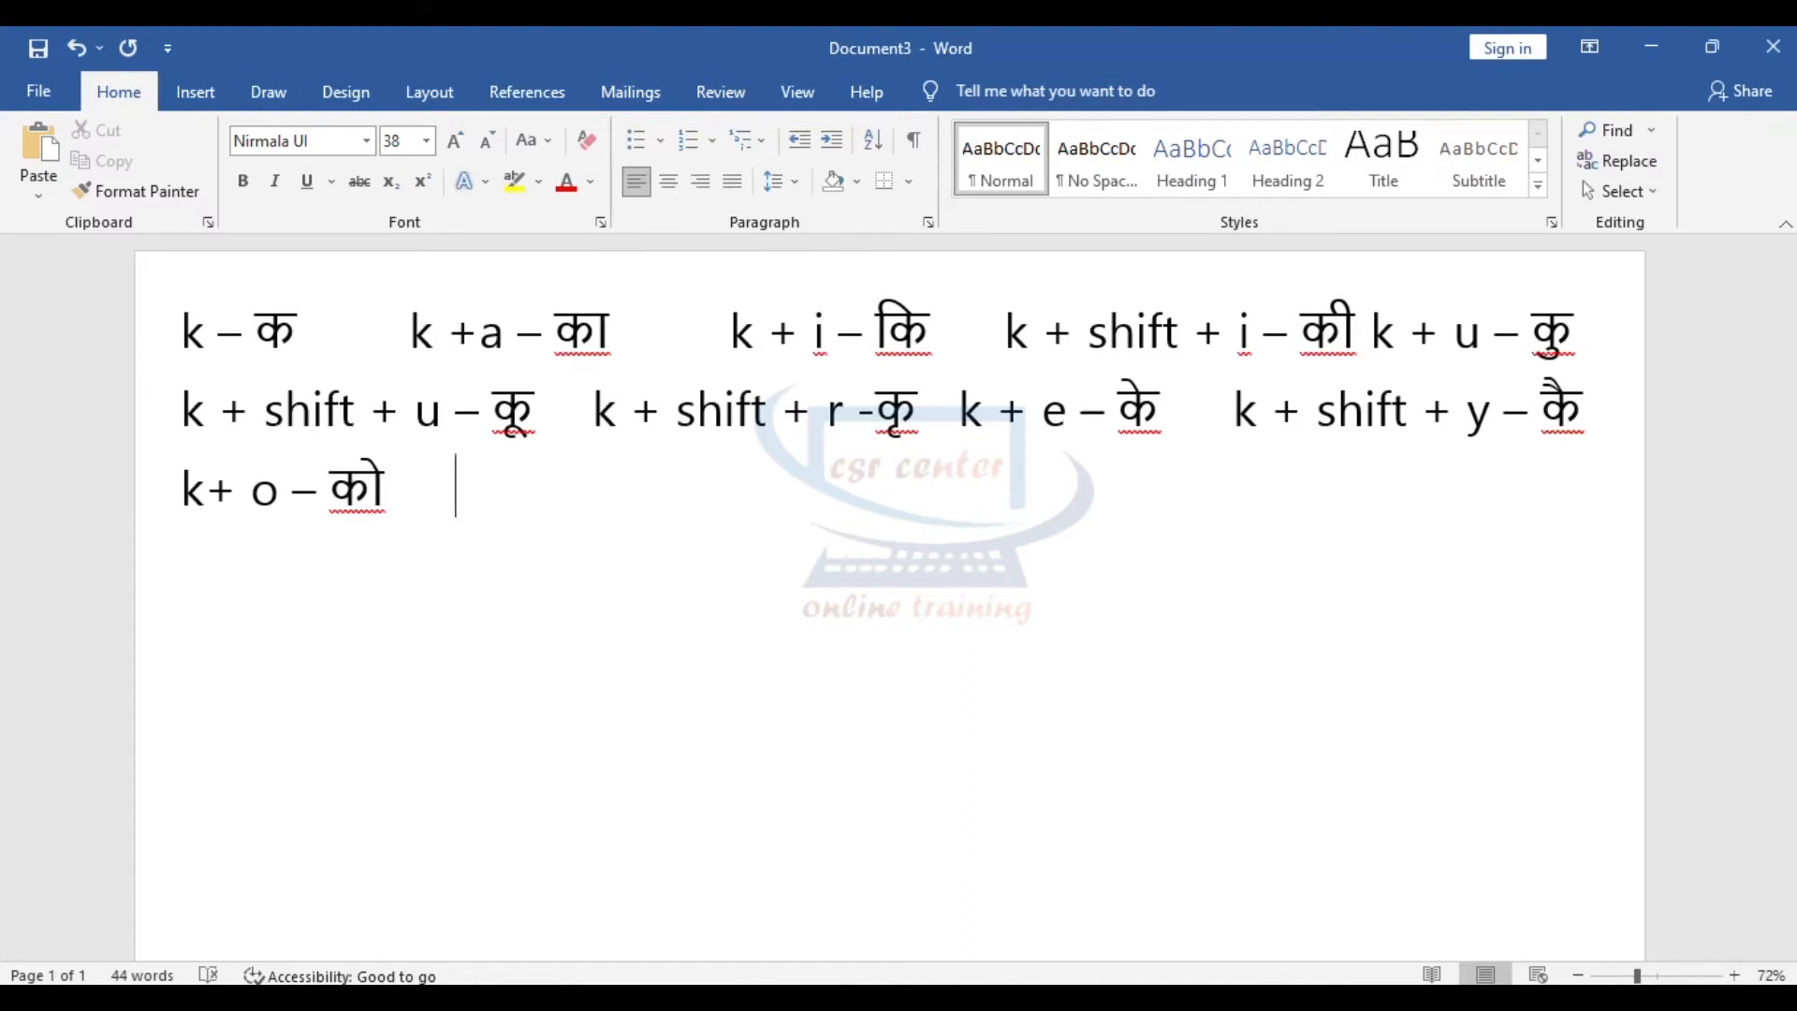
pyautogui.write('   k + shift + ')
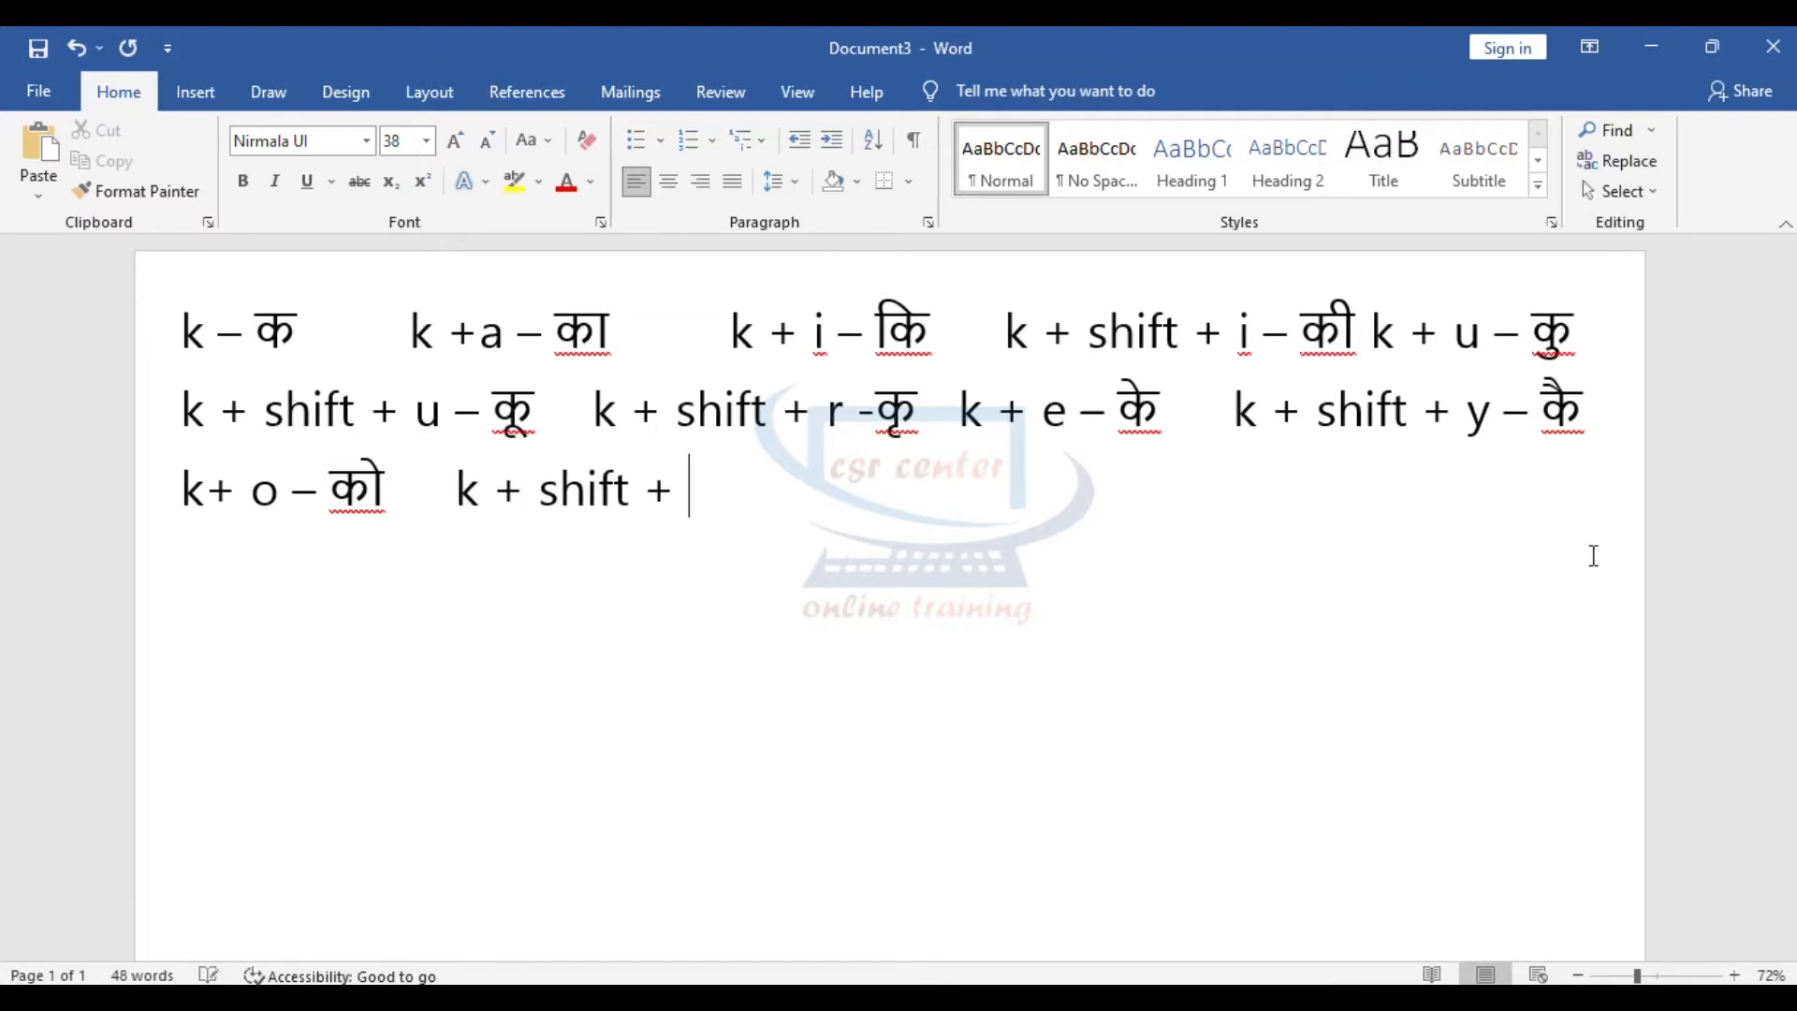
pyautogui.write('v - ')
pyautogui.write('क')
pyautogui.write('ौ      ')
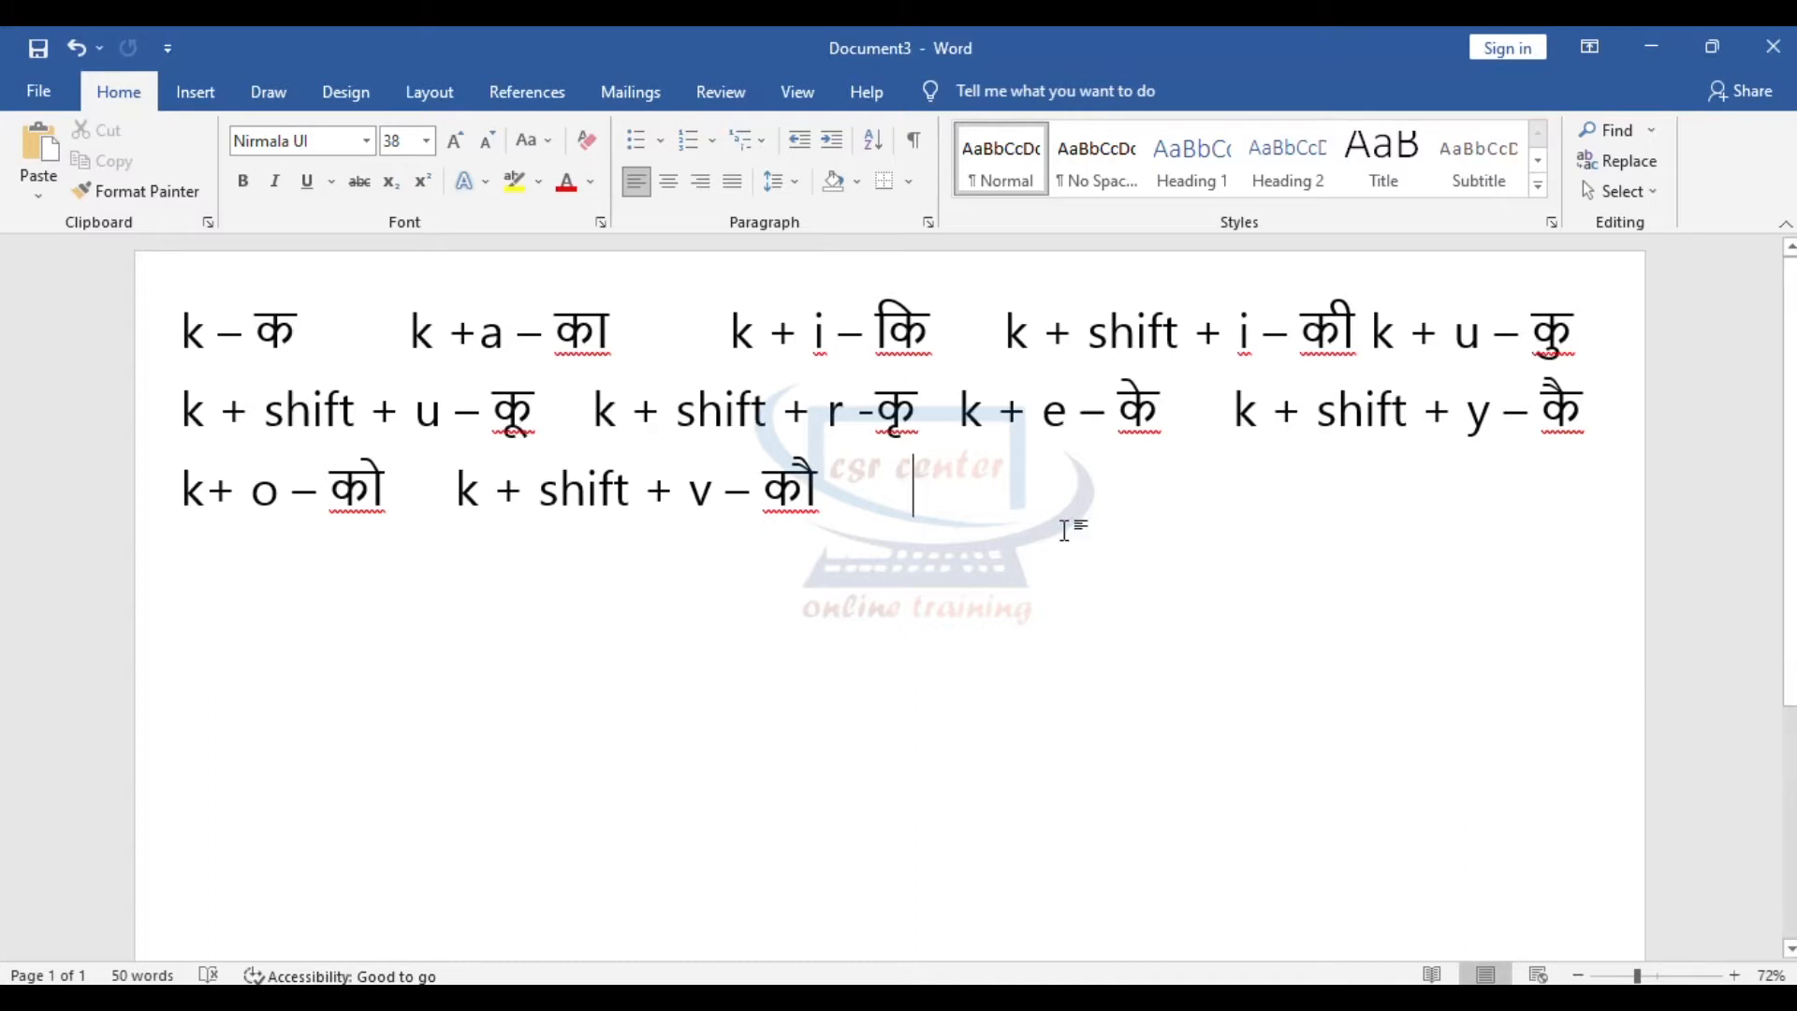
# Add "k + shift + m- कं" to the third line and enter "k + shift + h – कः" on the fourth
pyautogui.write('k + ')
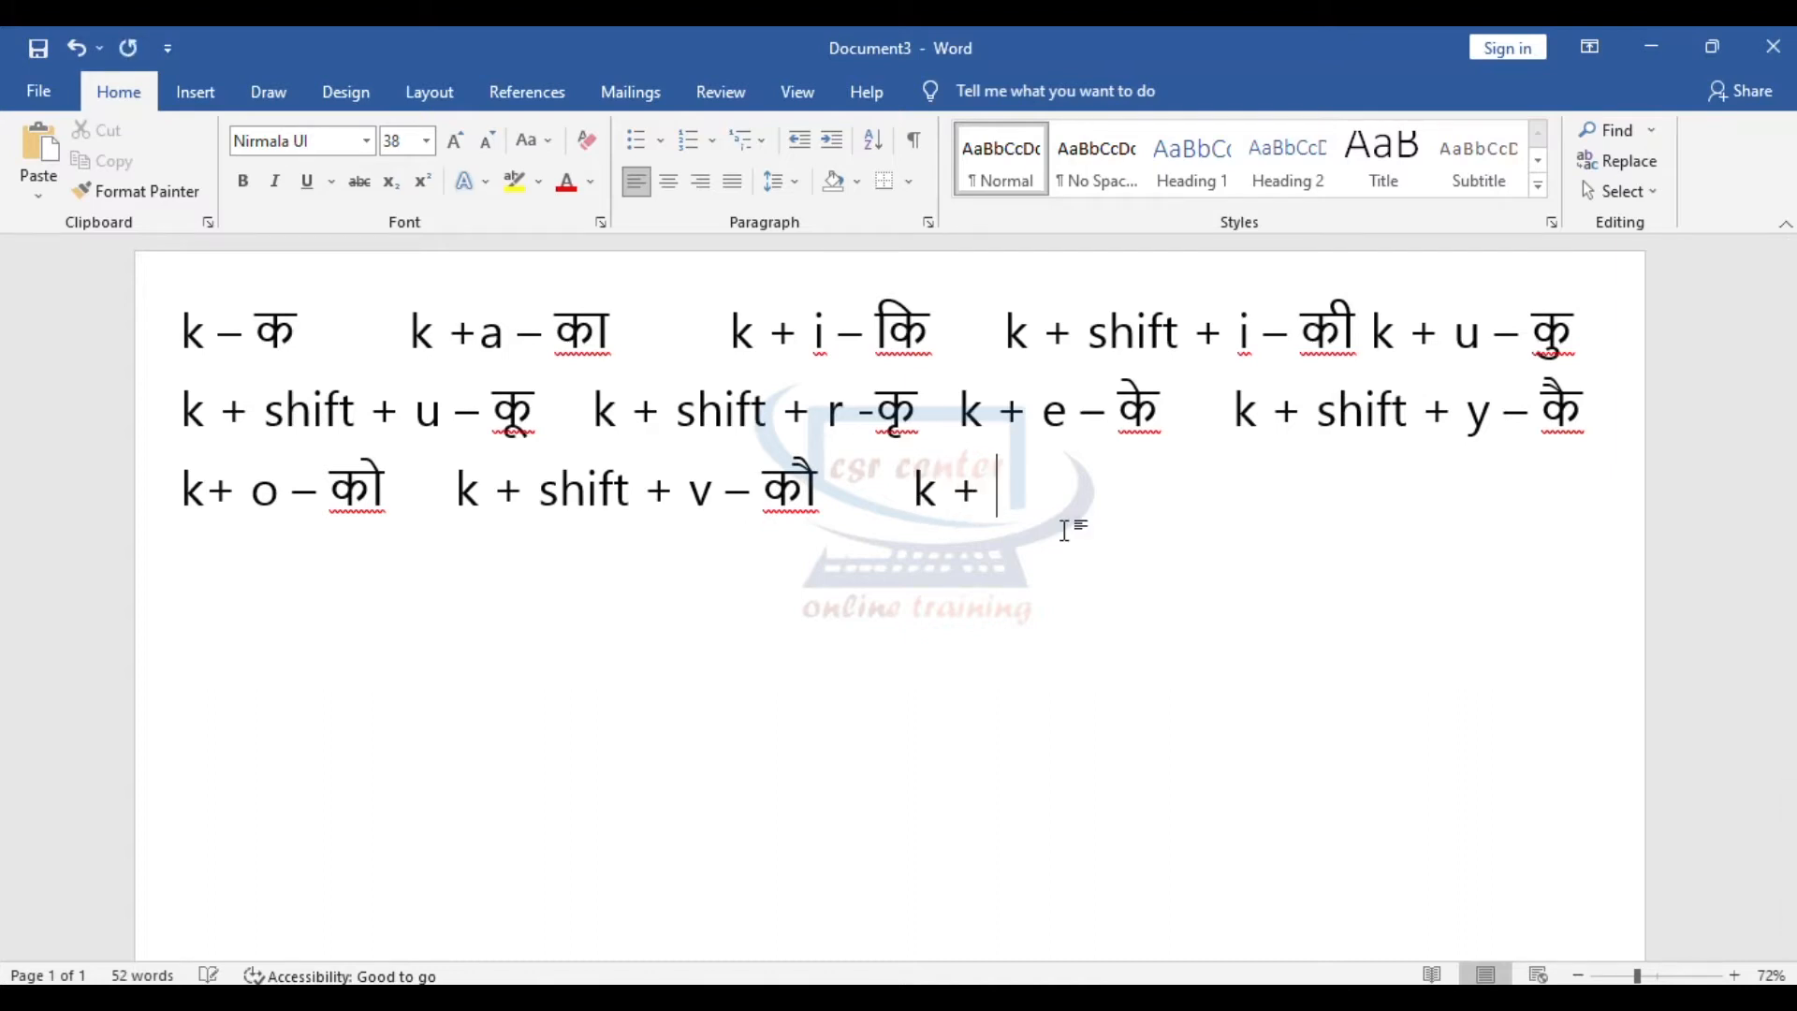
pyautogui.write('shift ')
pyautogui.write('+ m- क')
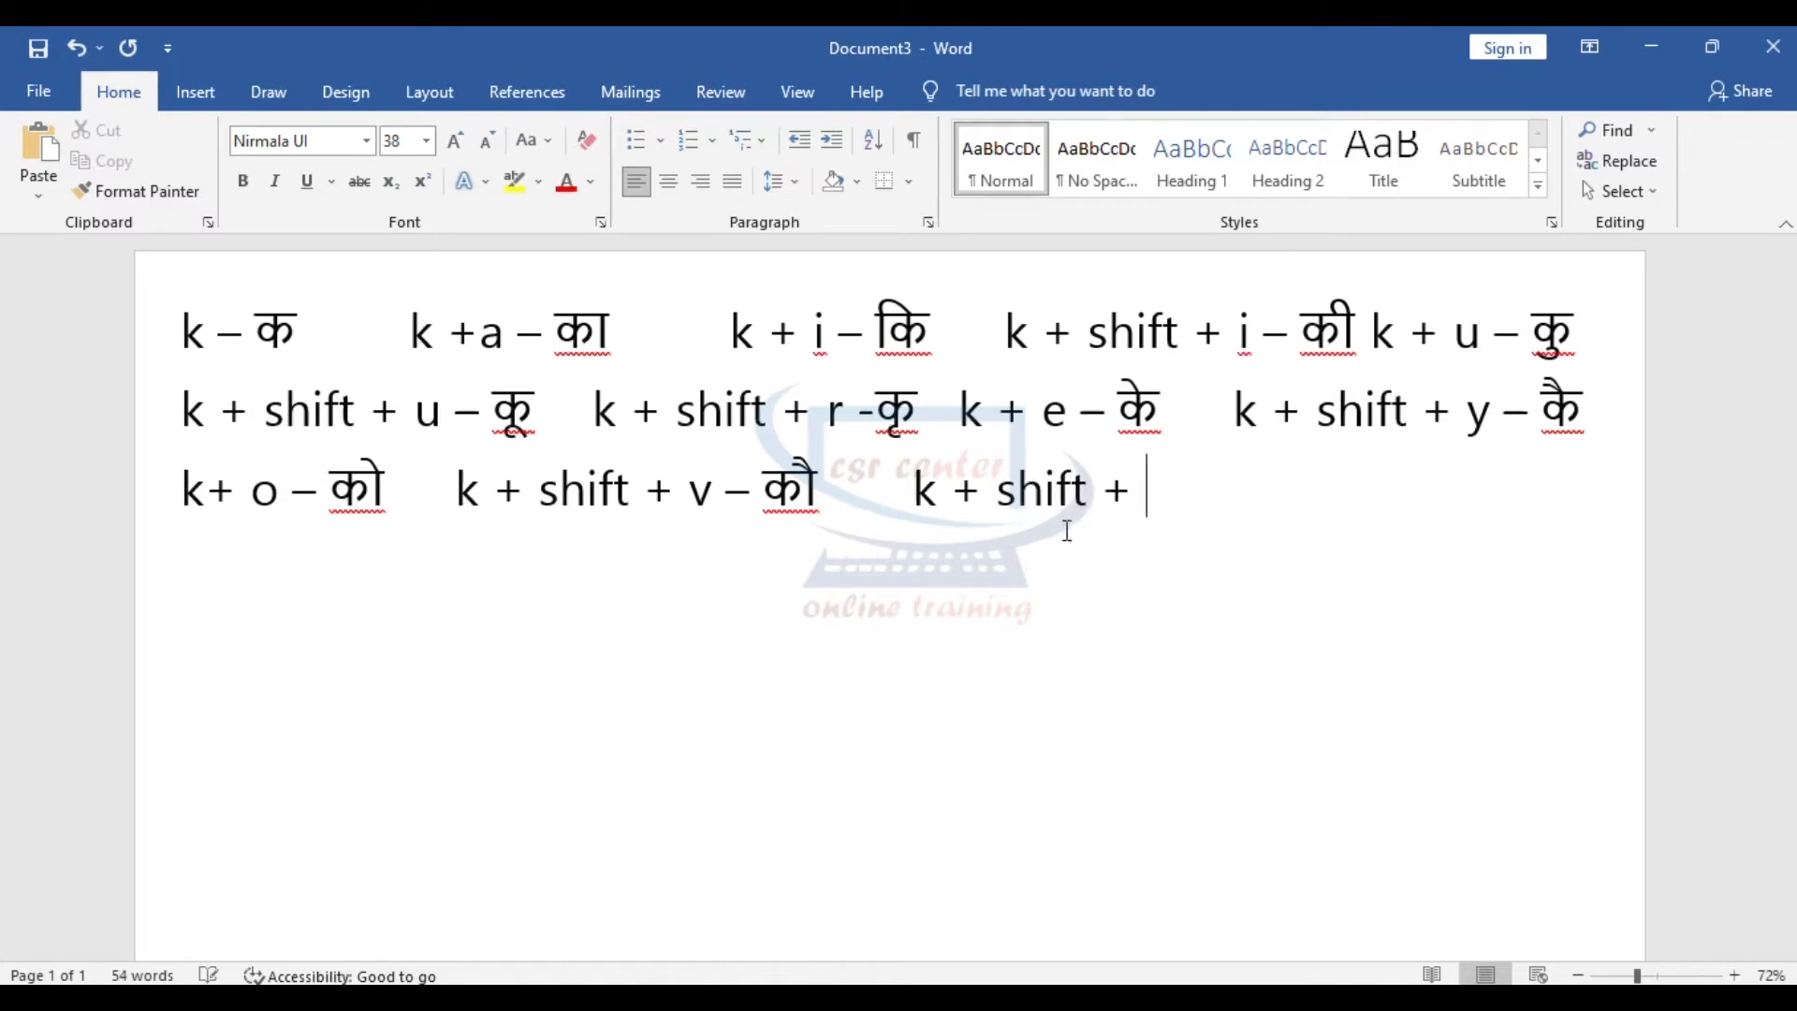
pyautogui.write('ं')
pyautogui.press('Return')
pyautogui.write('k + ')
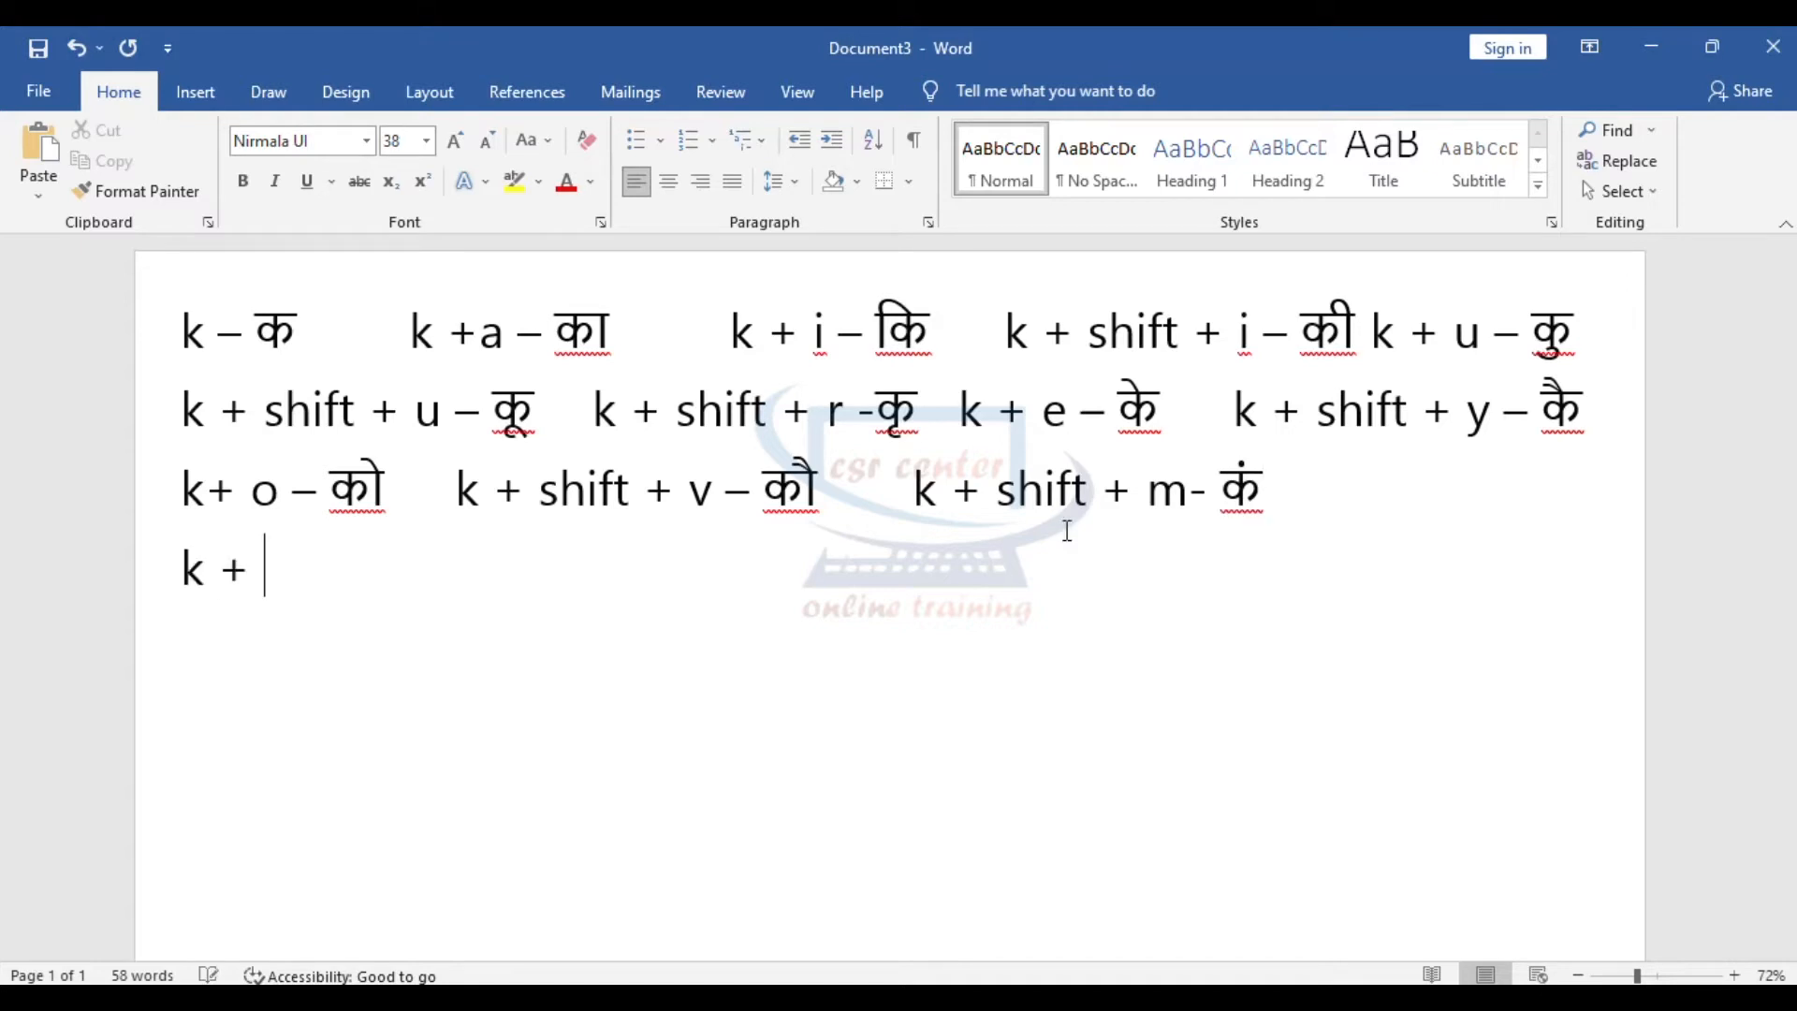
pyautogui.write('shift ')
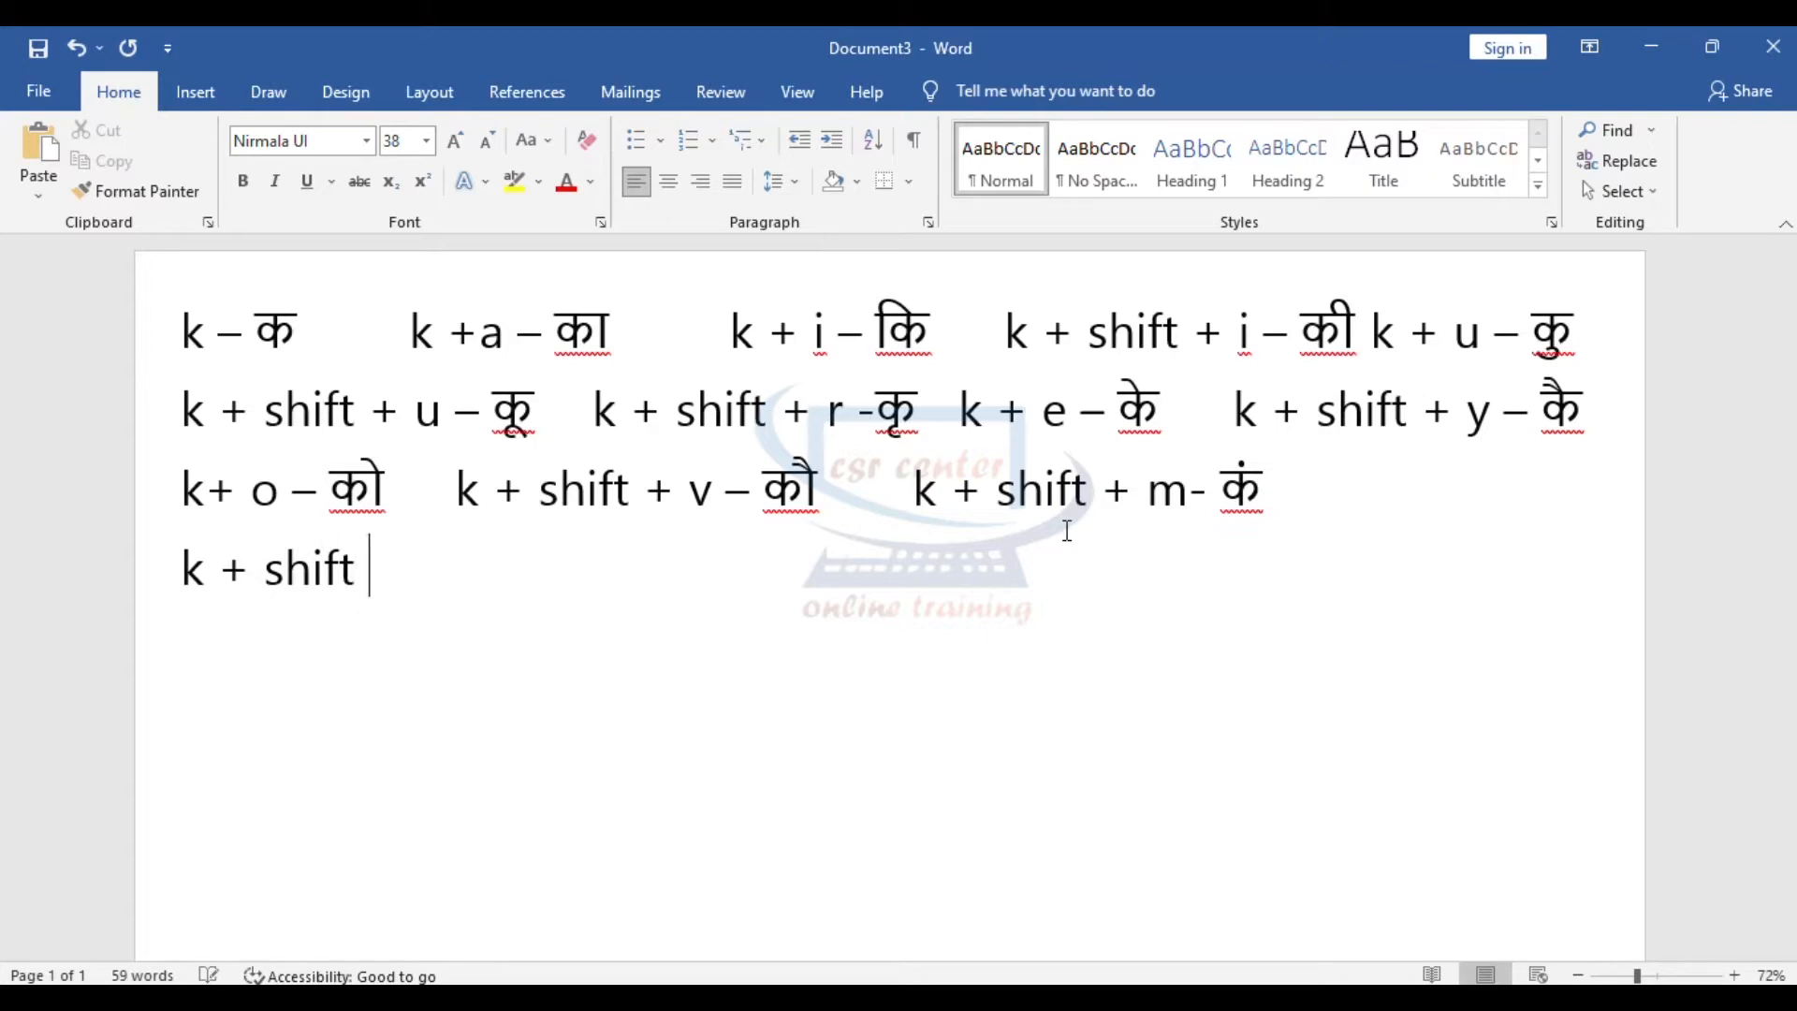
pyautogui.write('+ h - कः')
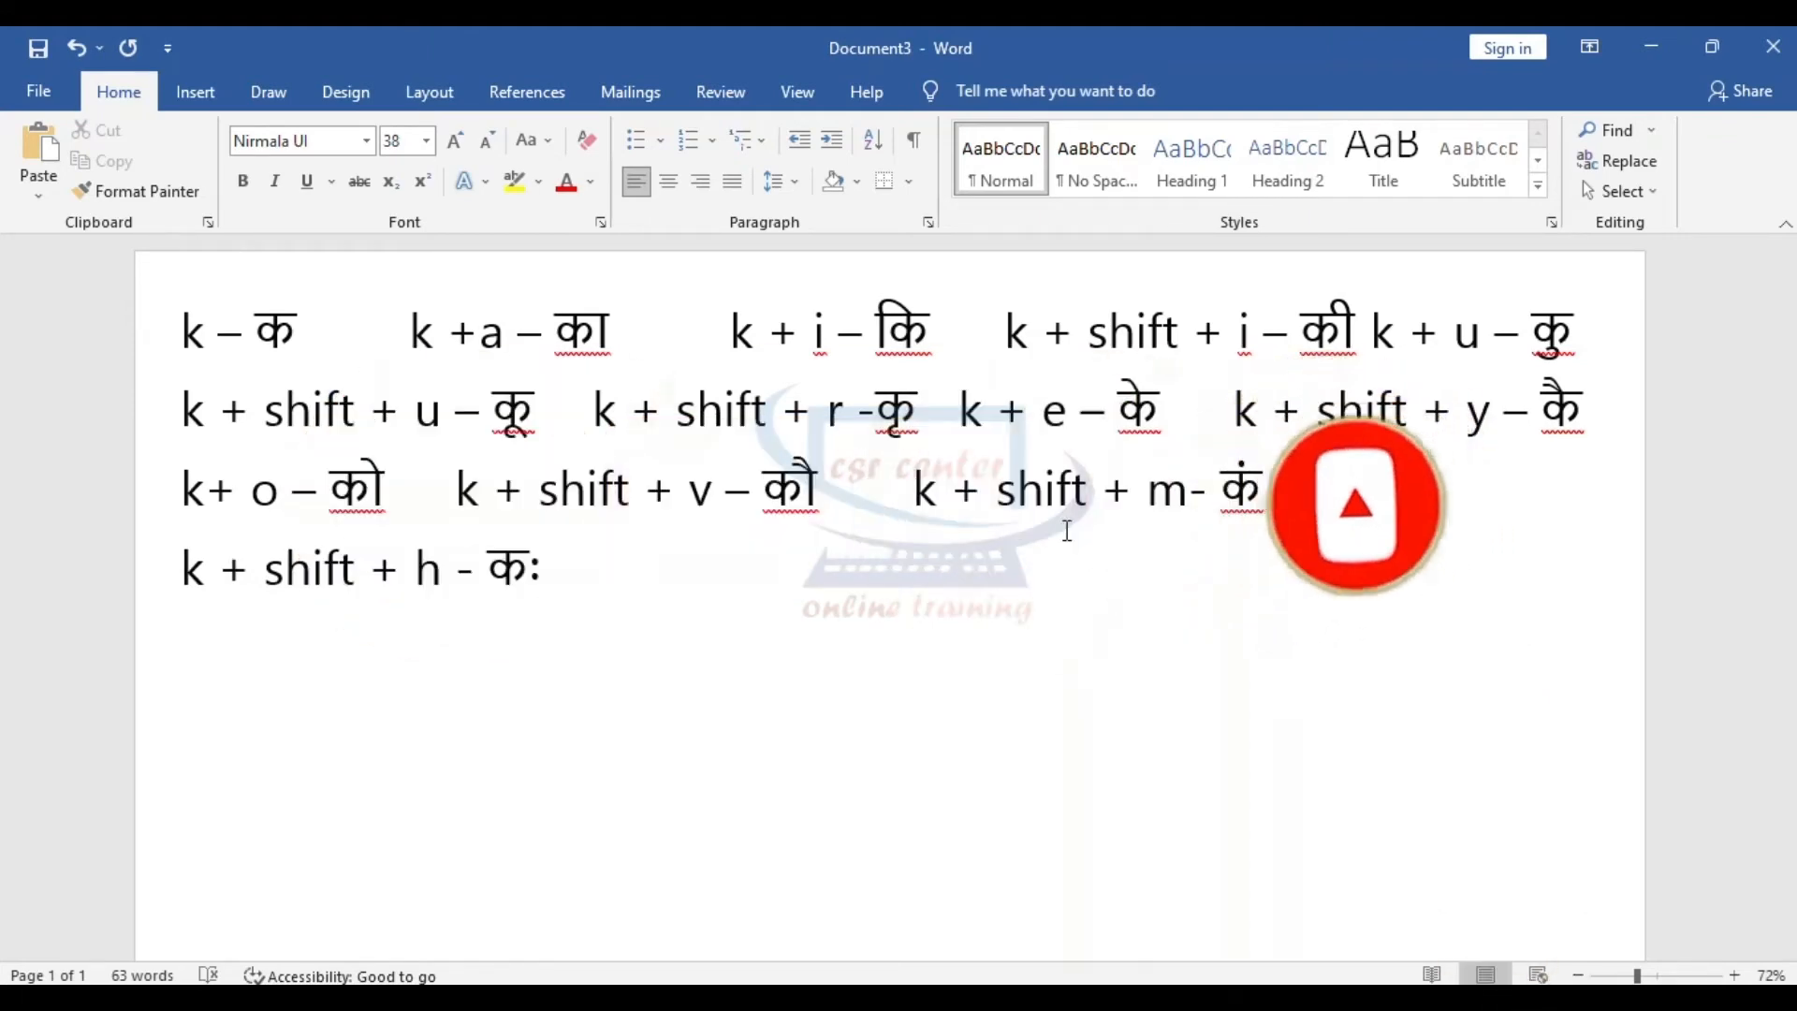
# Leave a blank line below the vowel-sign entries and enter the conjunct combination "k + f + k – क्क"
pyautogui.press('Return')
pyautogui.press('Return')
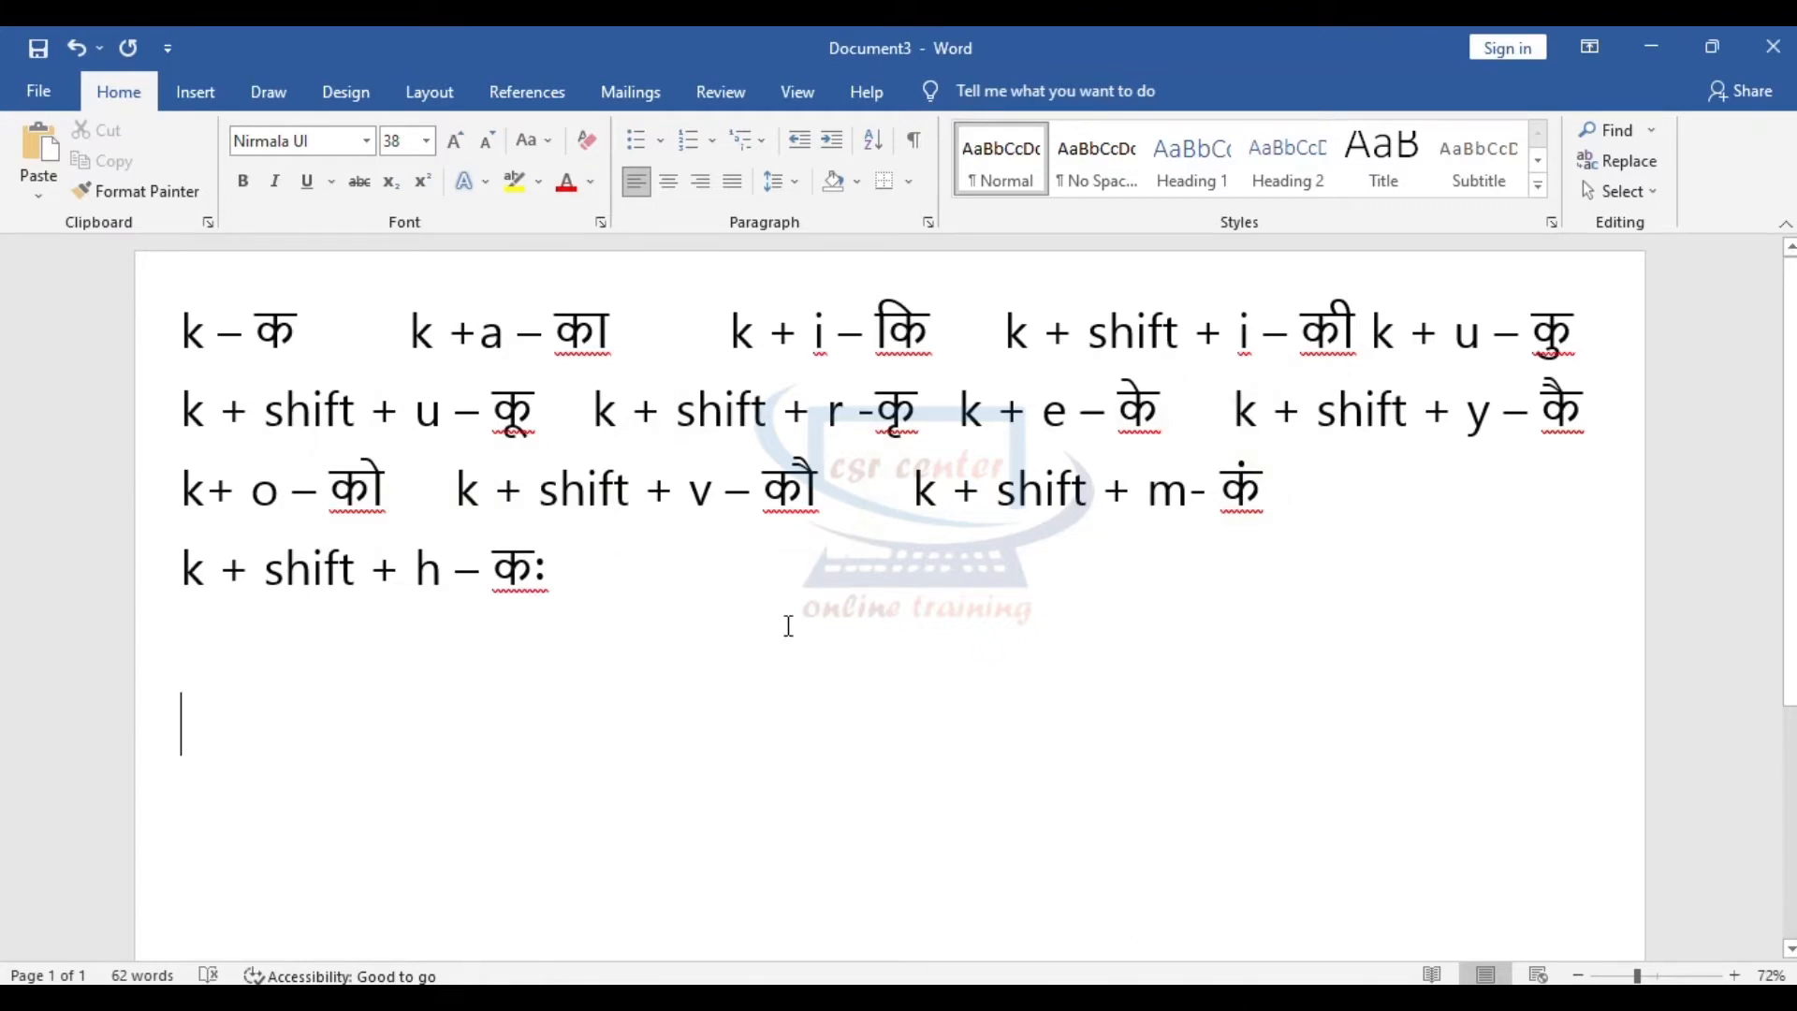
pyautogui.scroll(-3, 354, 411)
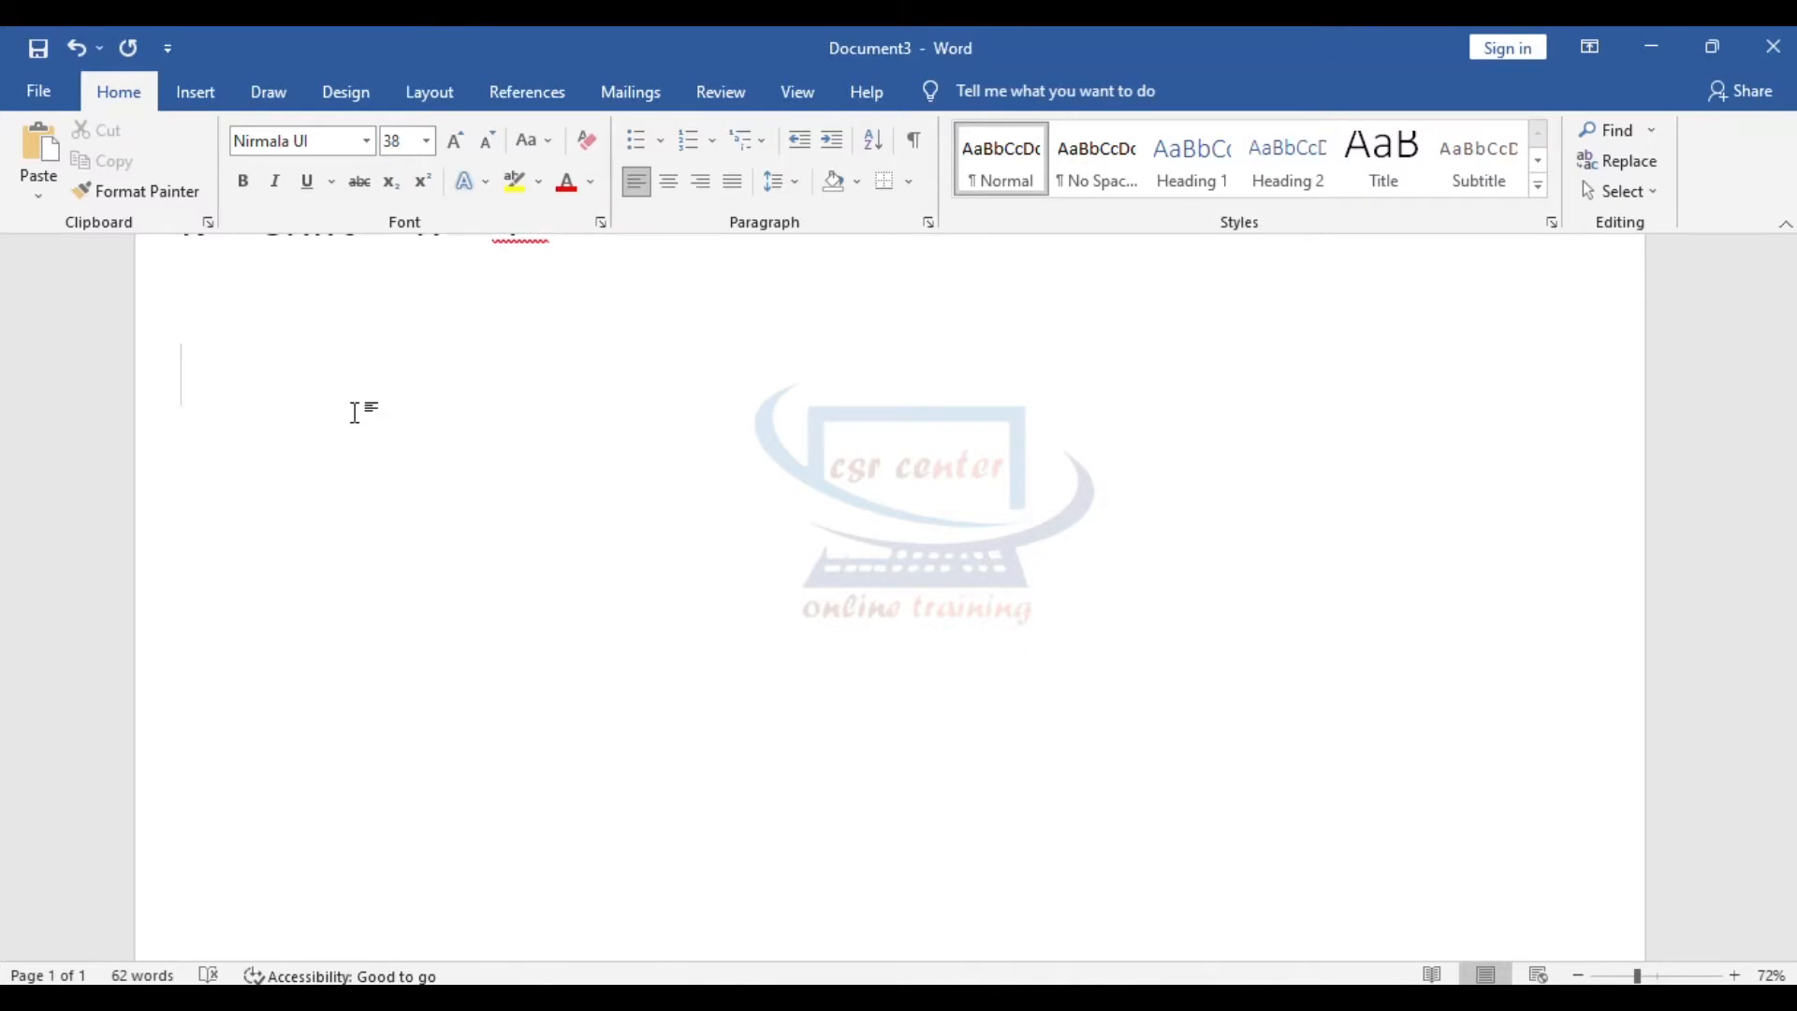
pyautogui.write('k + f + k')
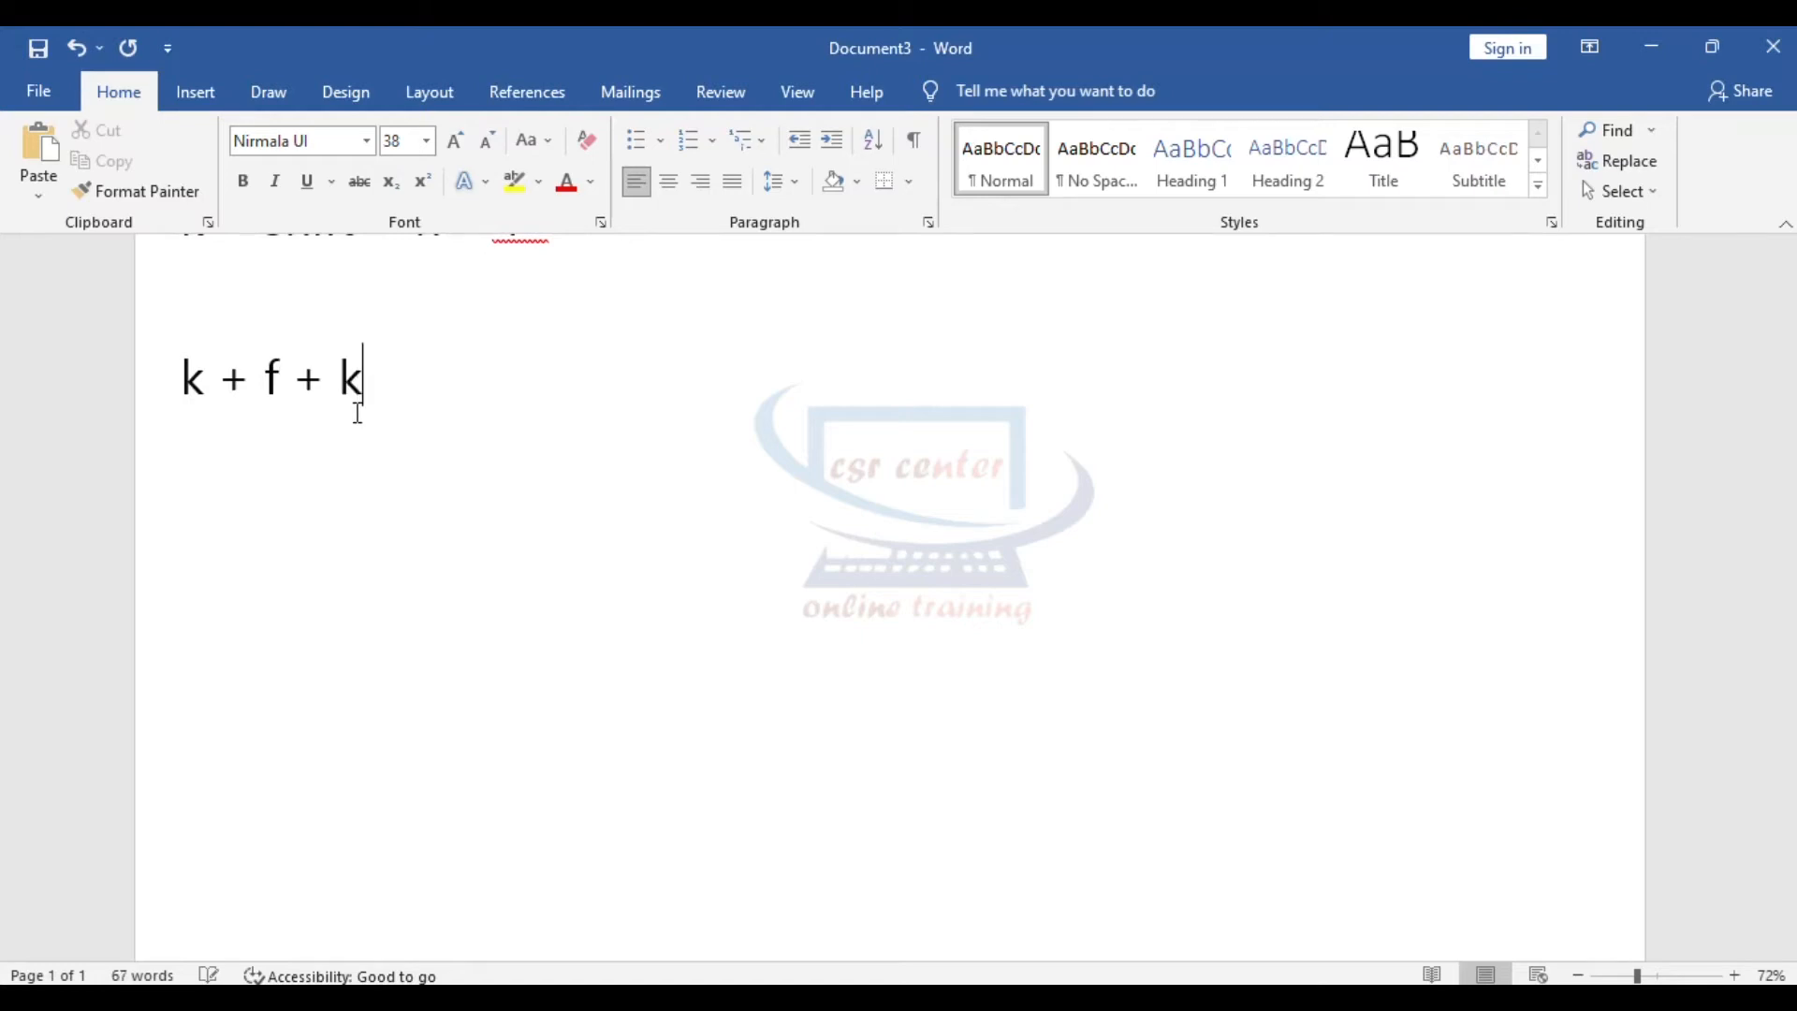
pyautogui.write(' -')
pyautogui.write(' क्क')
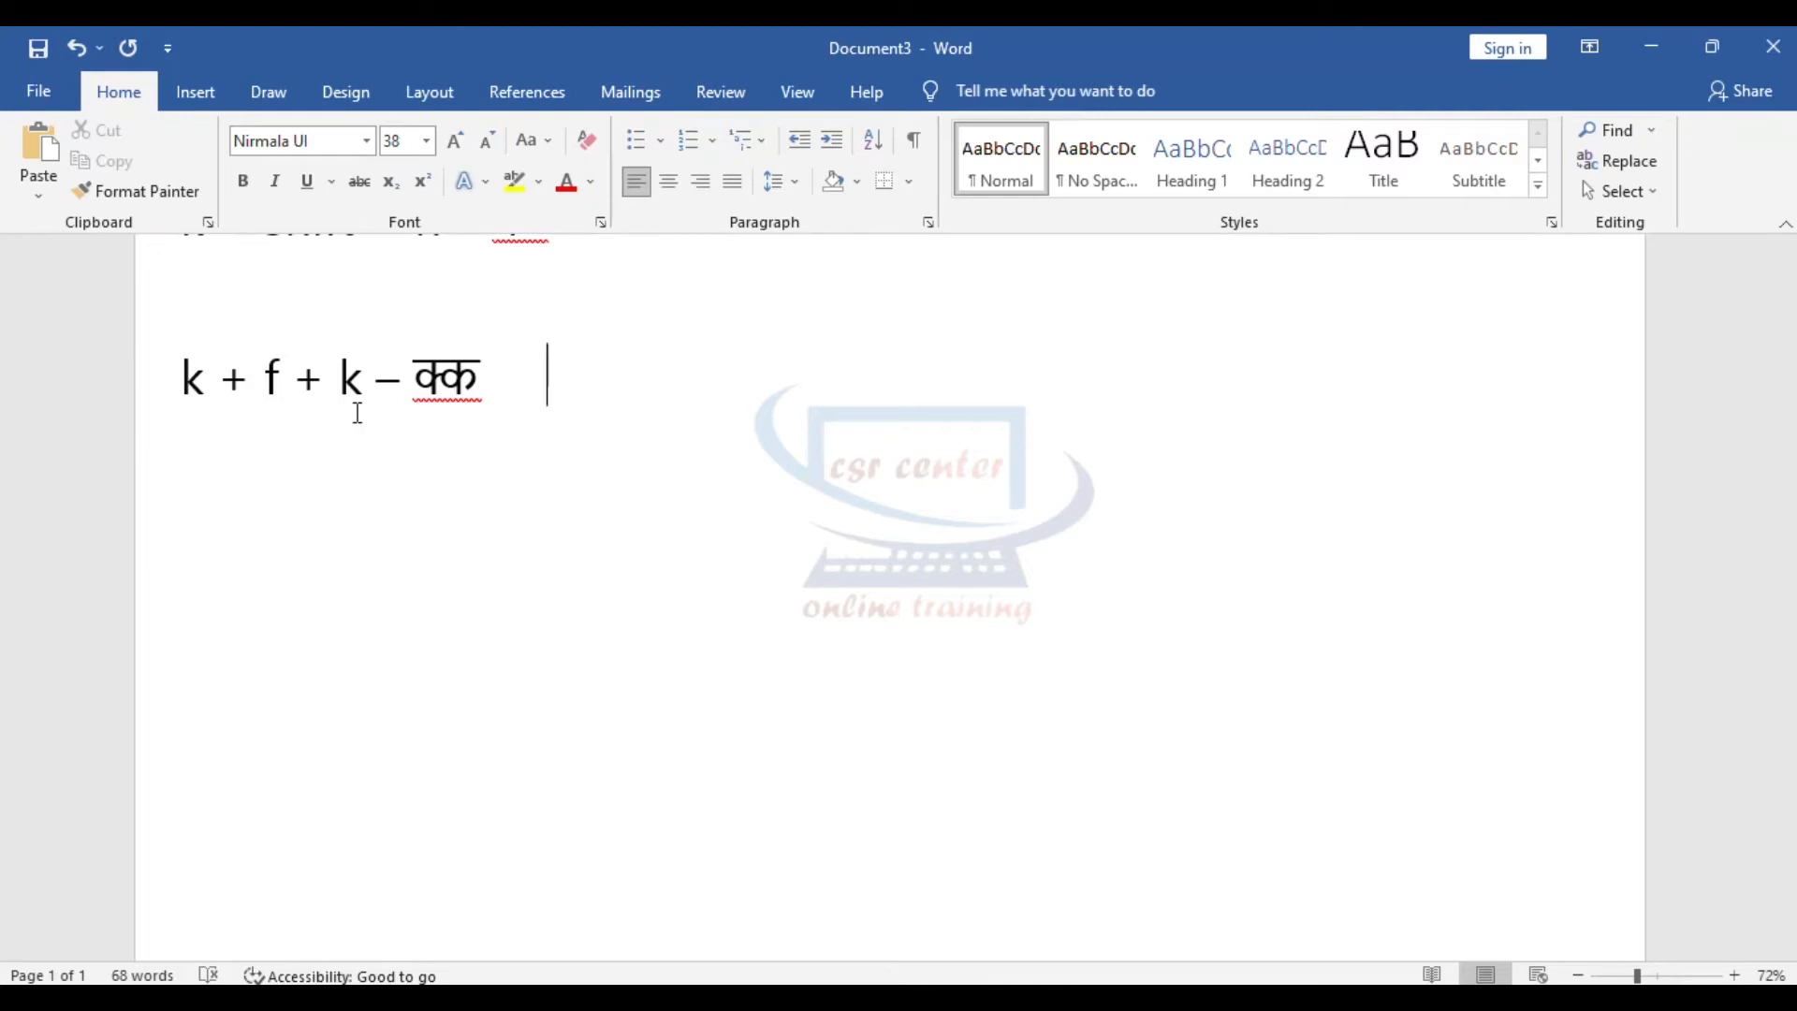
# Add the conjunct combination "shift + k + f + shift + k- ख्ख" after the क्क entry
pyautogui.write('shift + k')
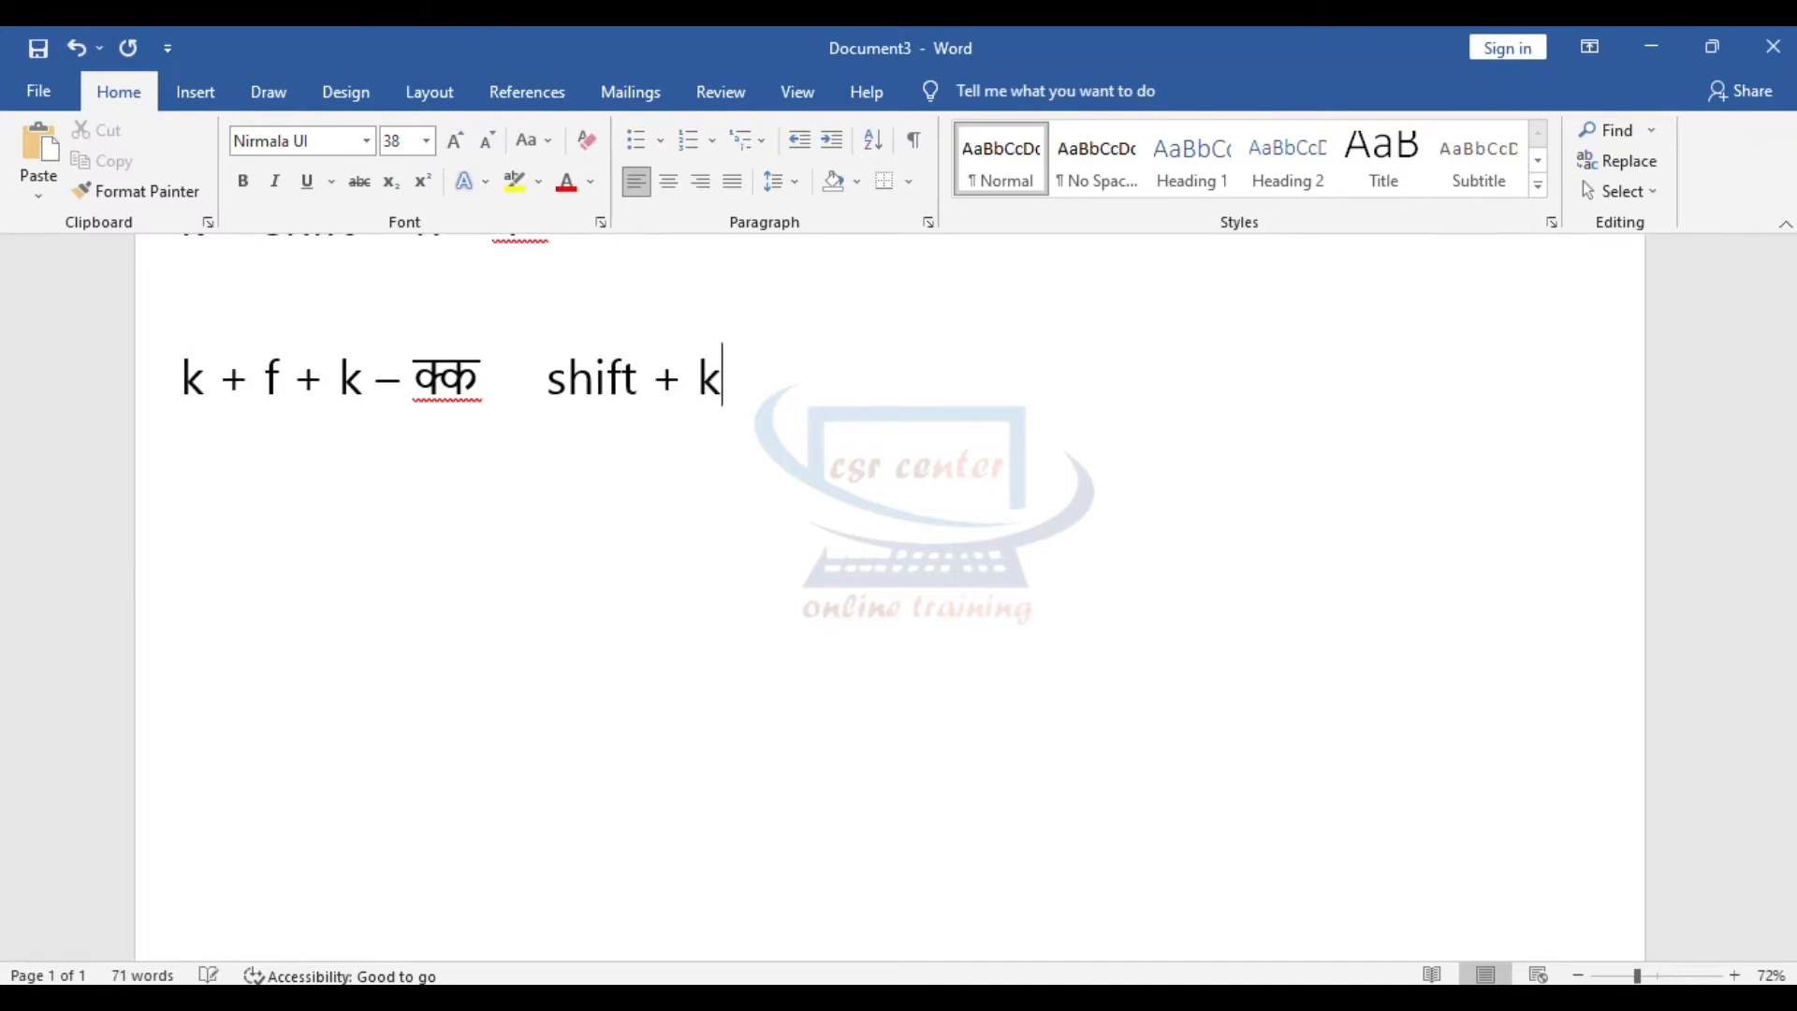
pyautogui.write(' + f + ')
pyautogui.write('shift ')
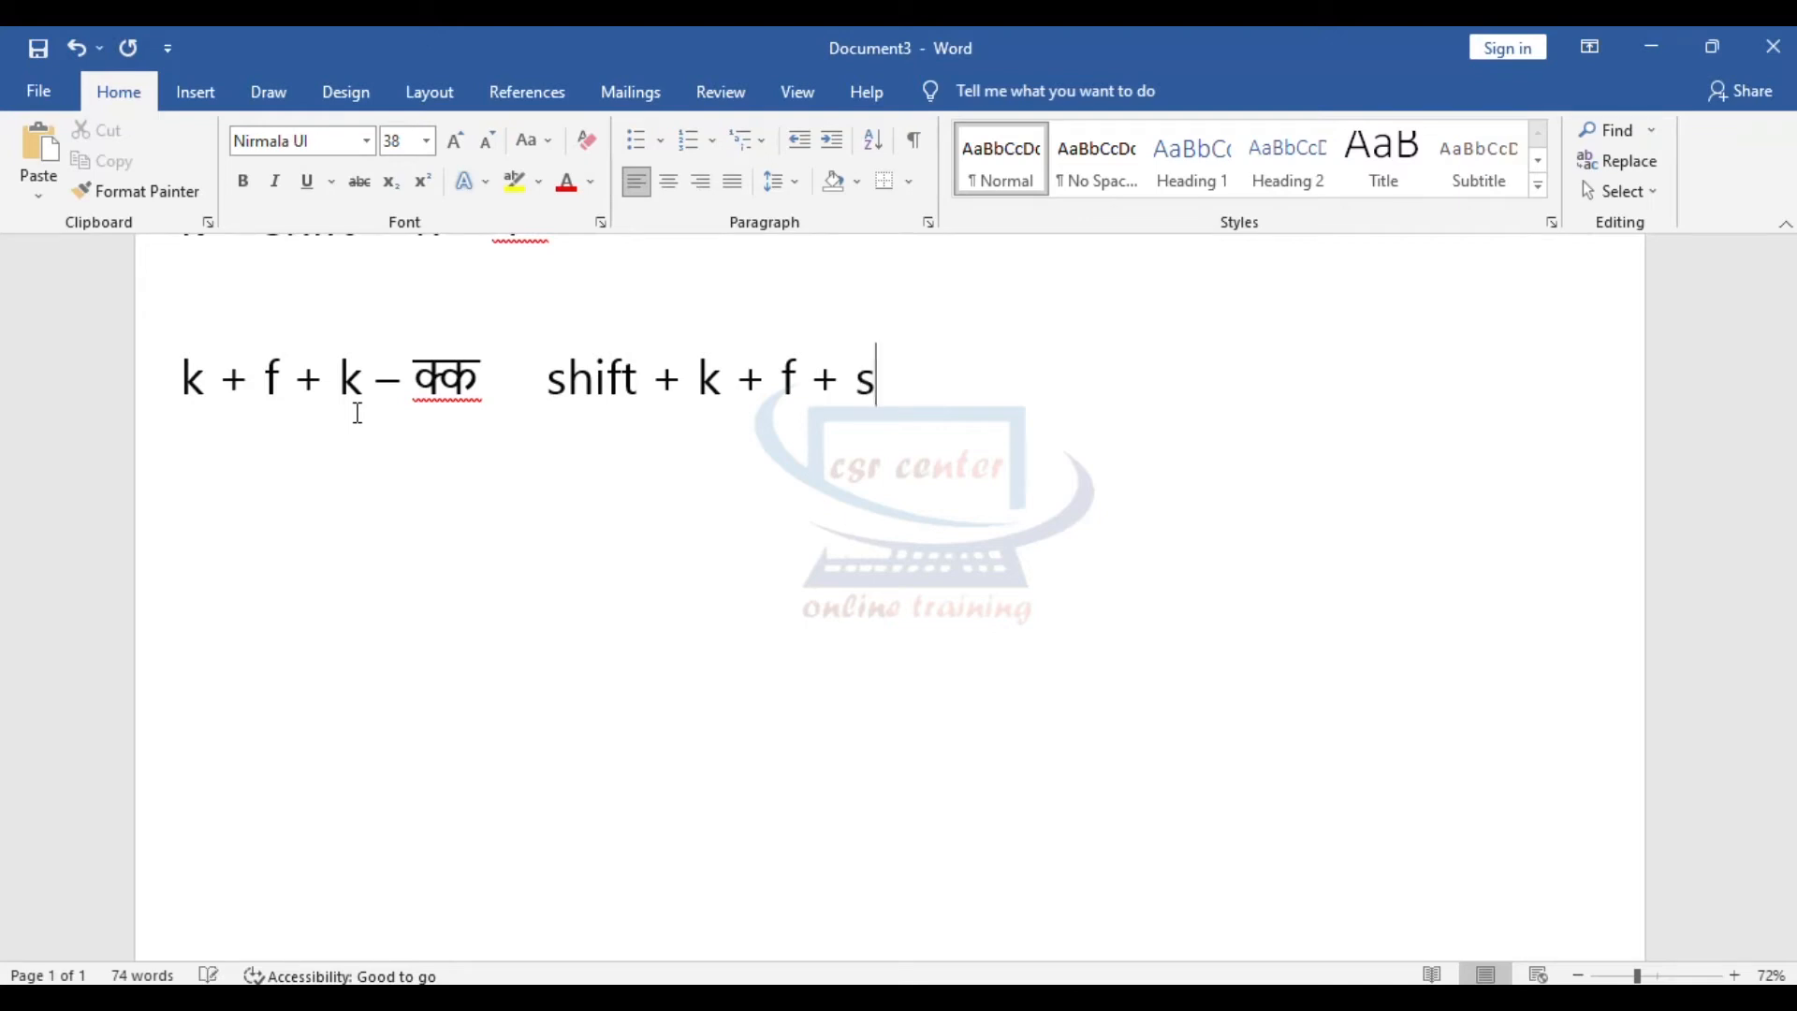
pyautogui.write('+ k')
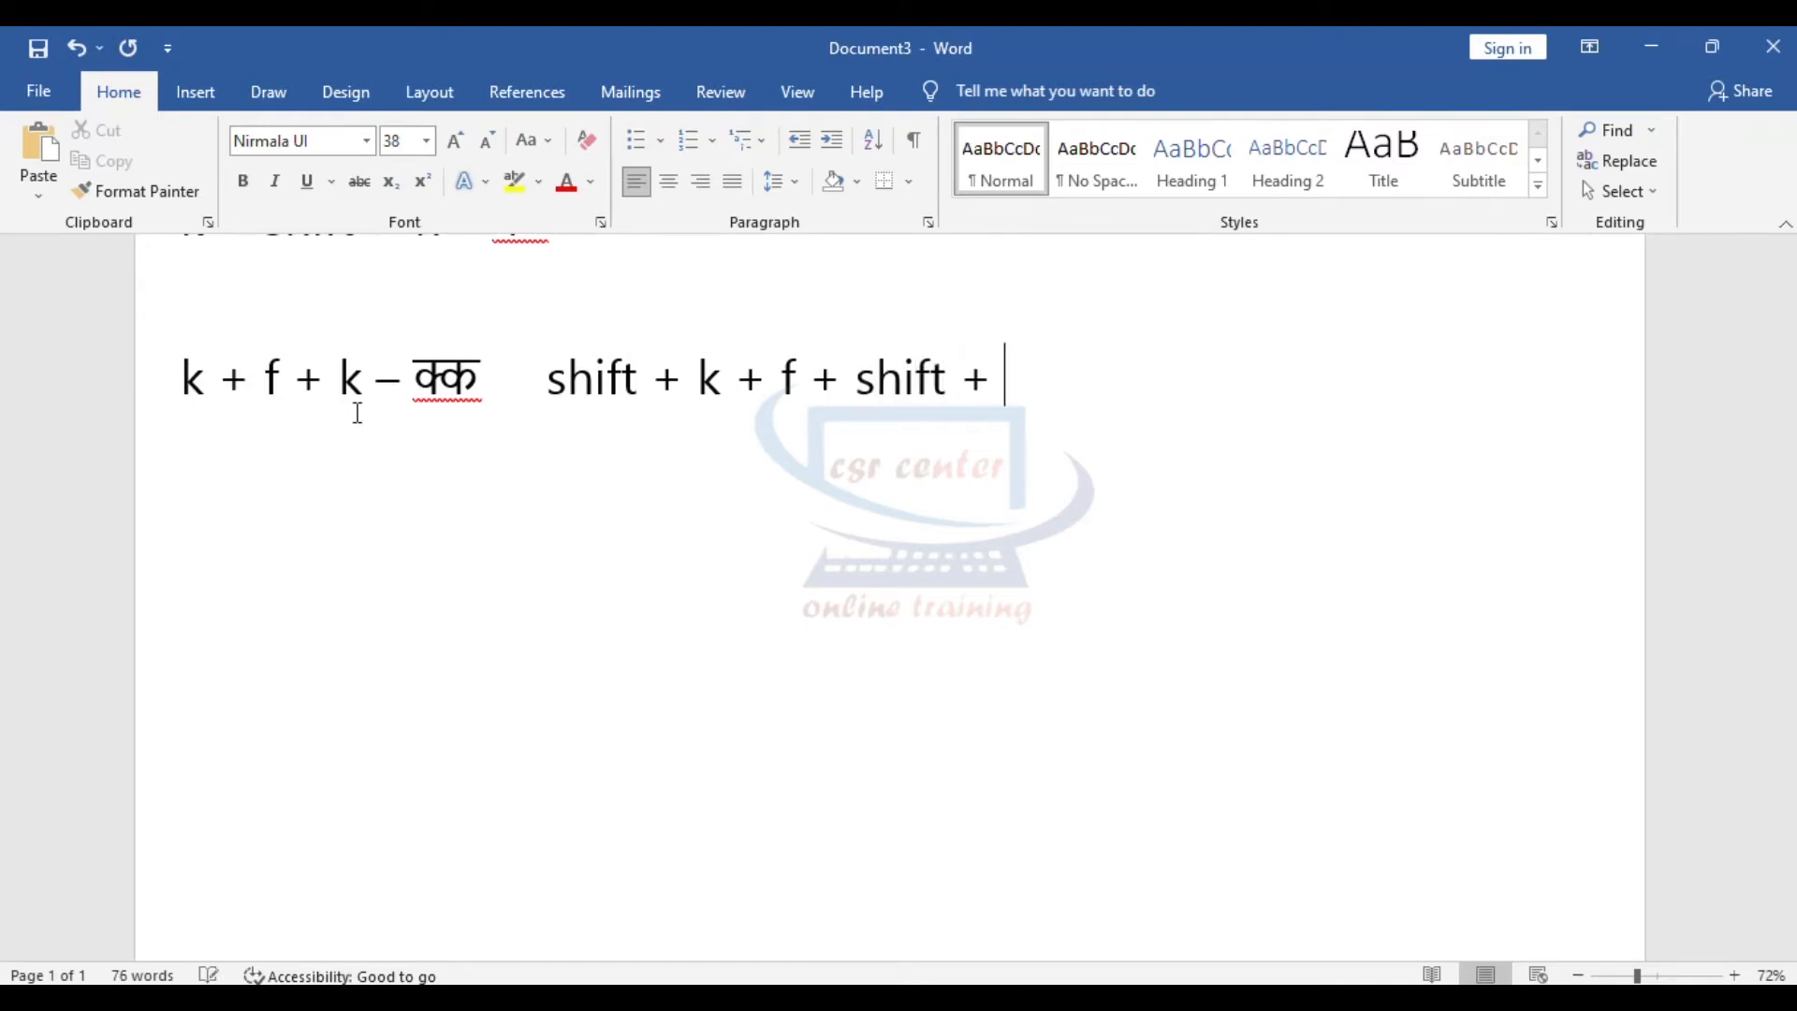
pyautogui.write('- ख')
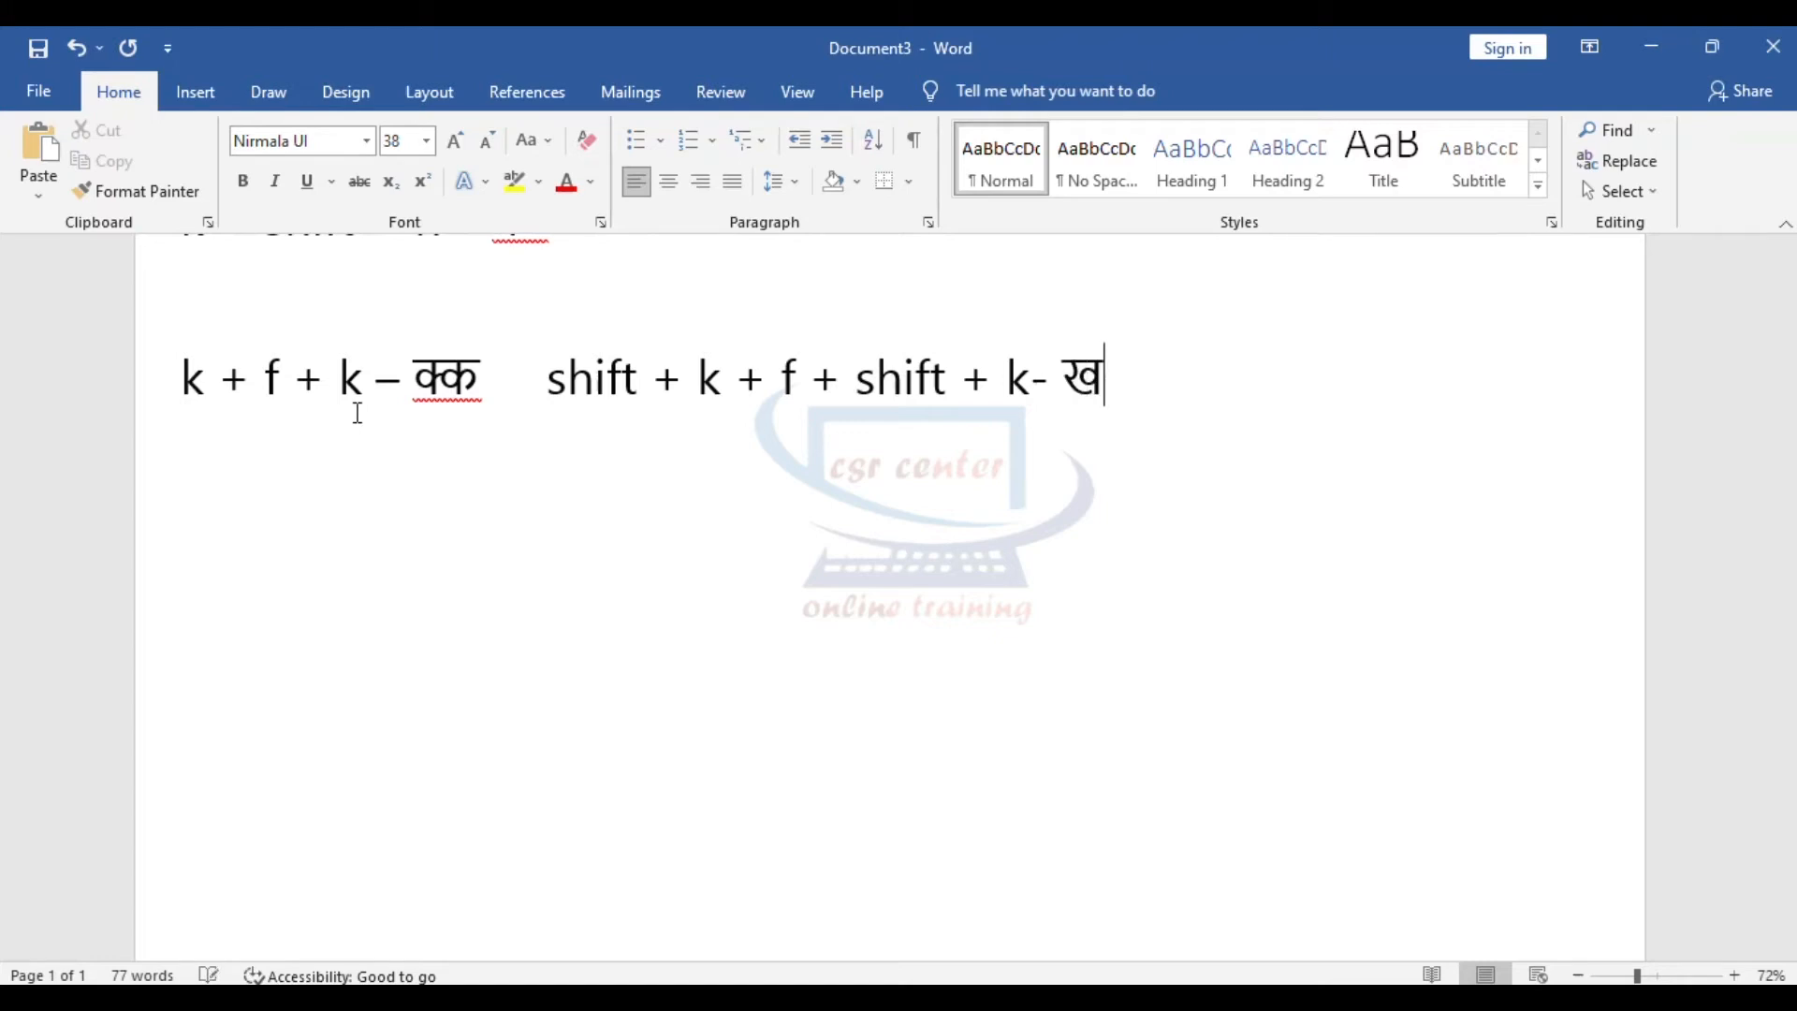
pyautogui.write('्ख')
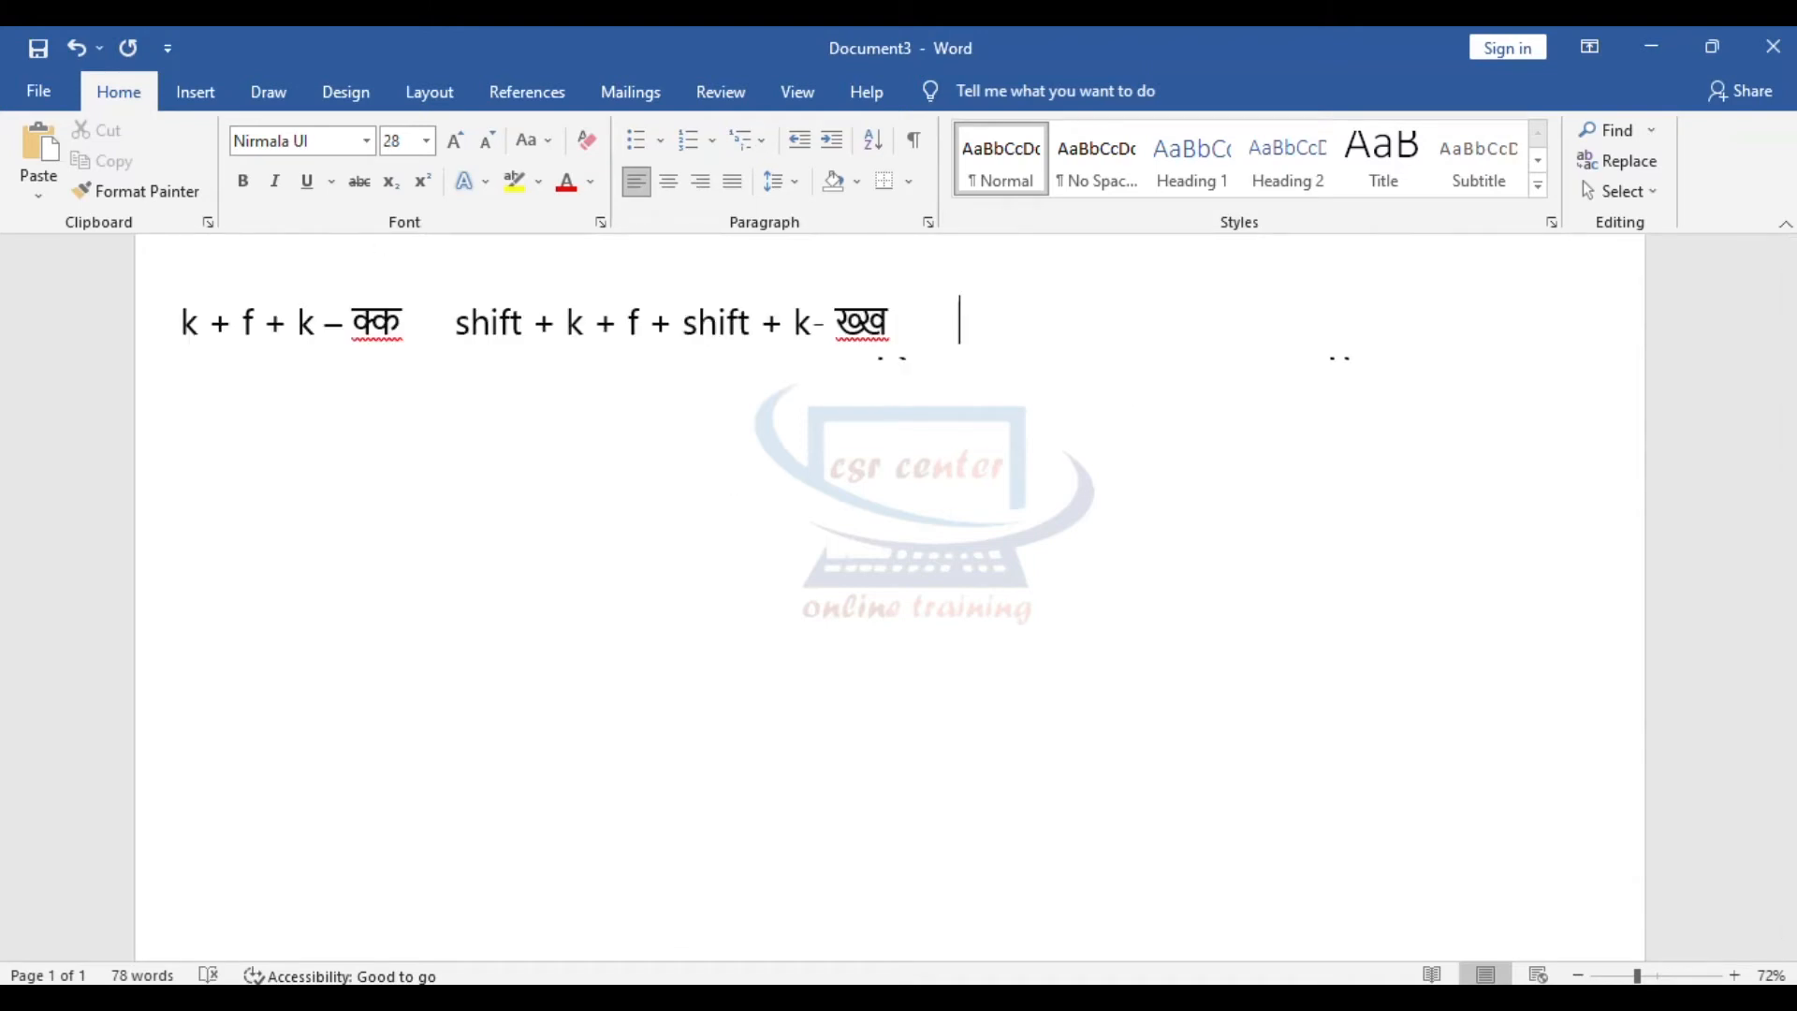
# Complete the first conjunct line with "g + f + g – ग्ग" and "shift + g +f + shift + g -घ्घ"
pyautogui.write('g + f + g')
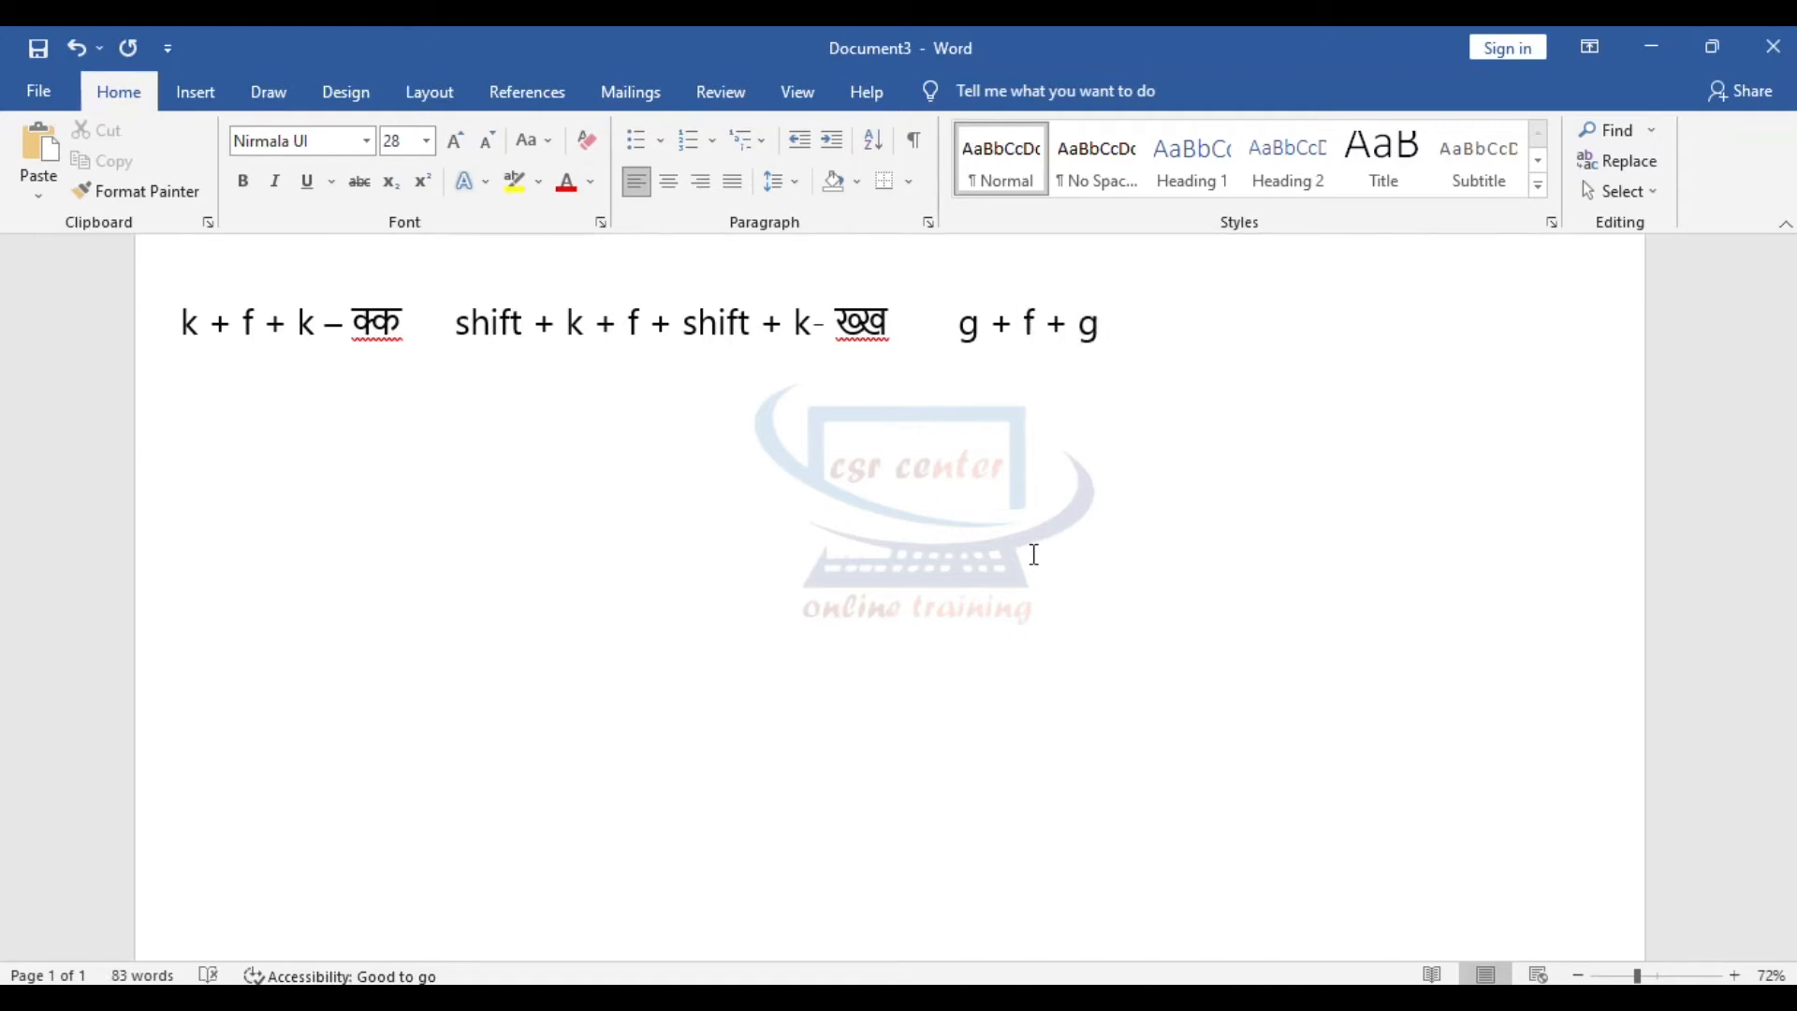
pyautogui.write(' - गग')
pyautogui.write('shift + g +f + ')
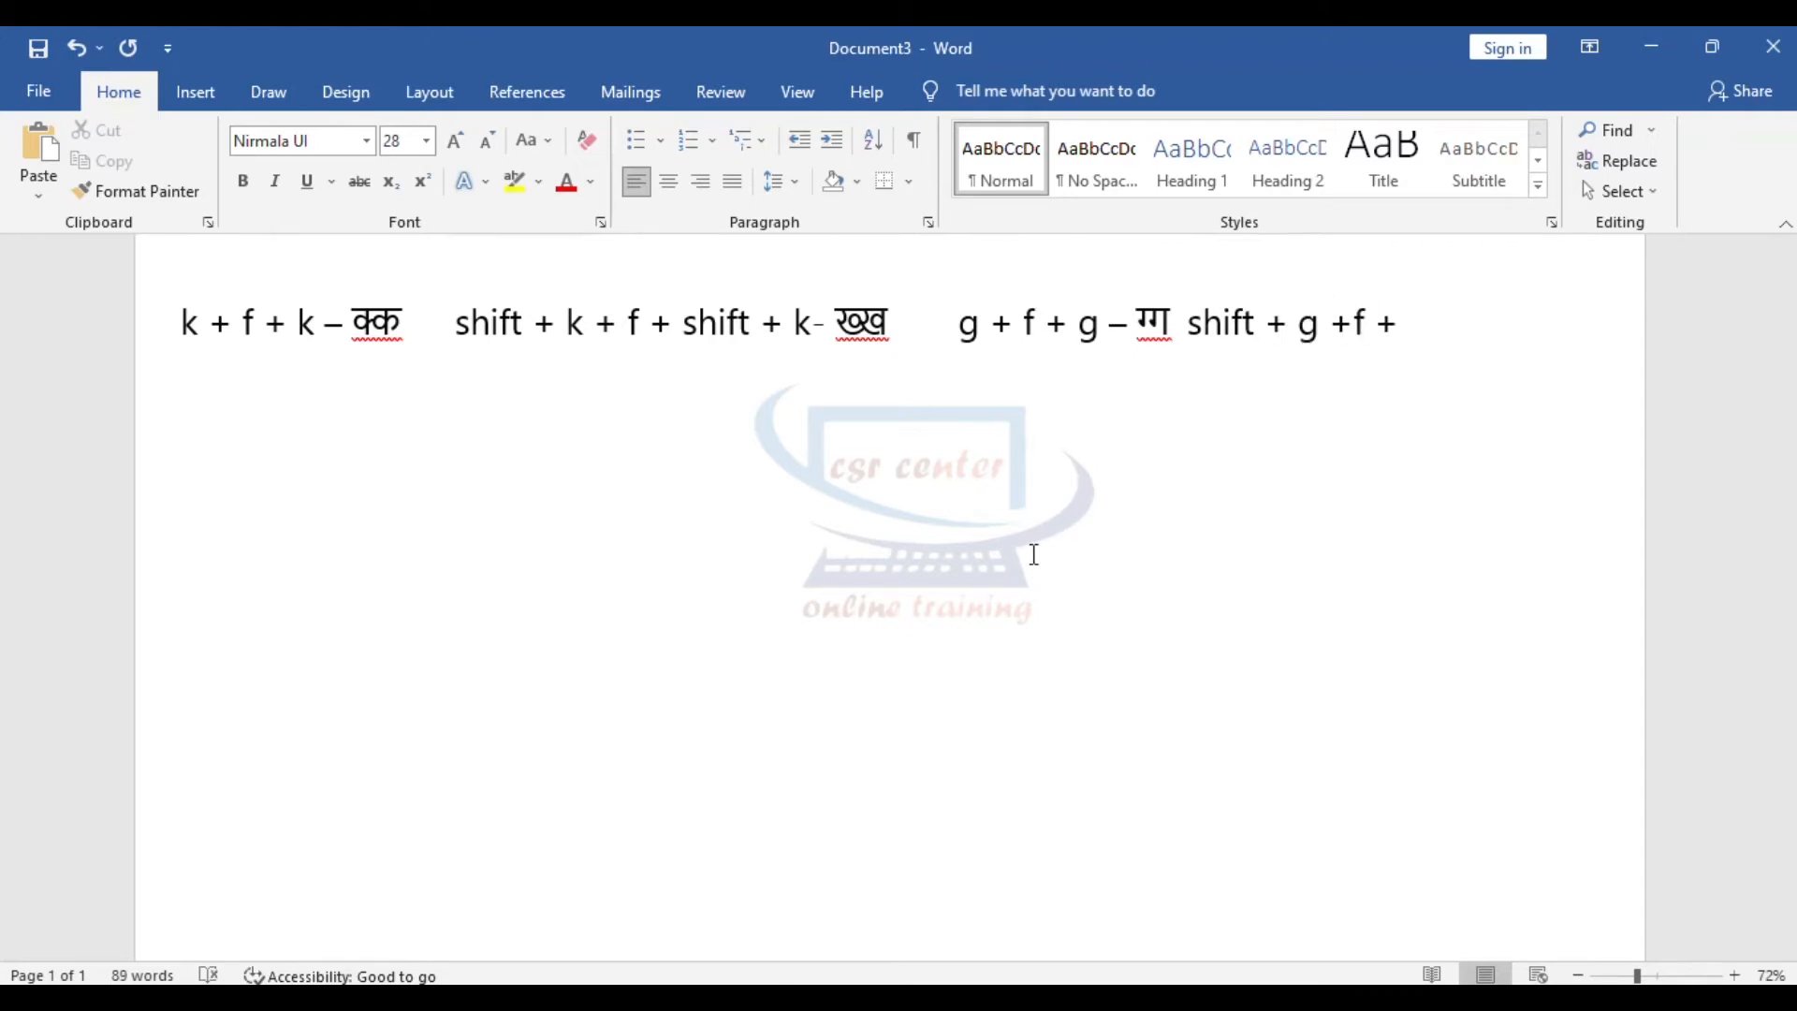
pyautogui.write('shift + g -घ')
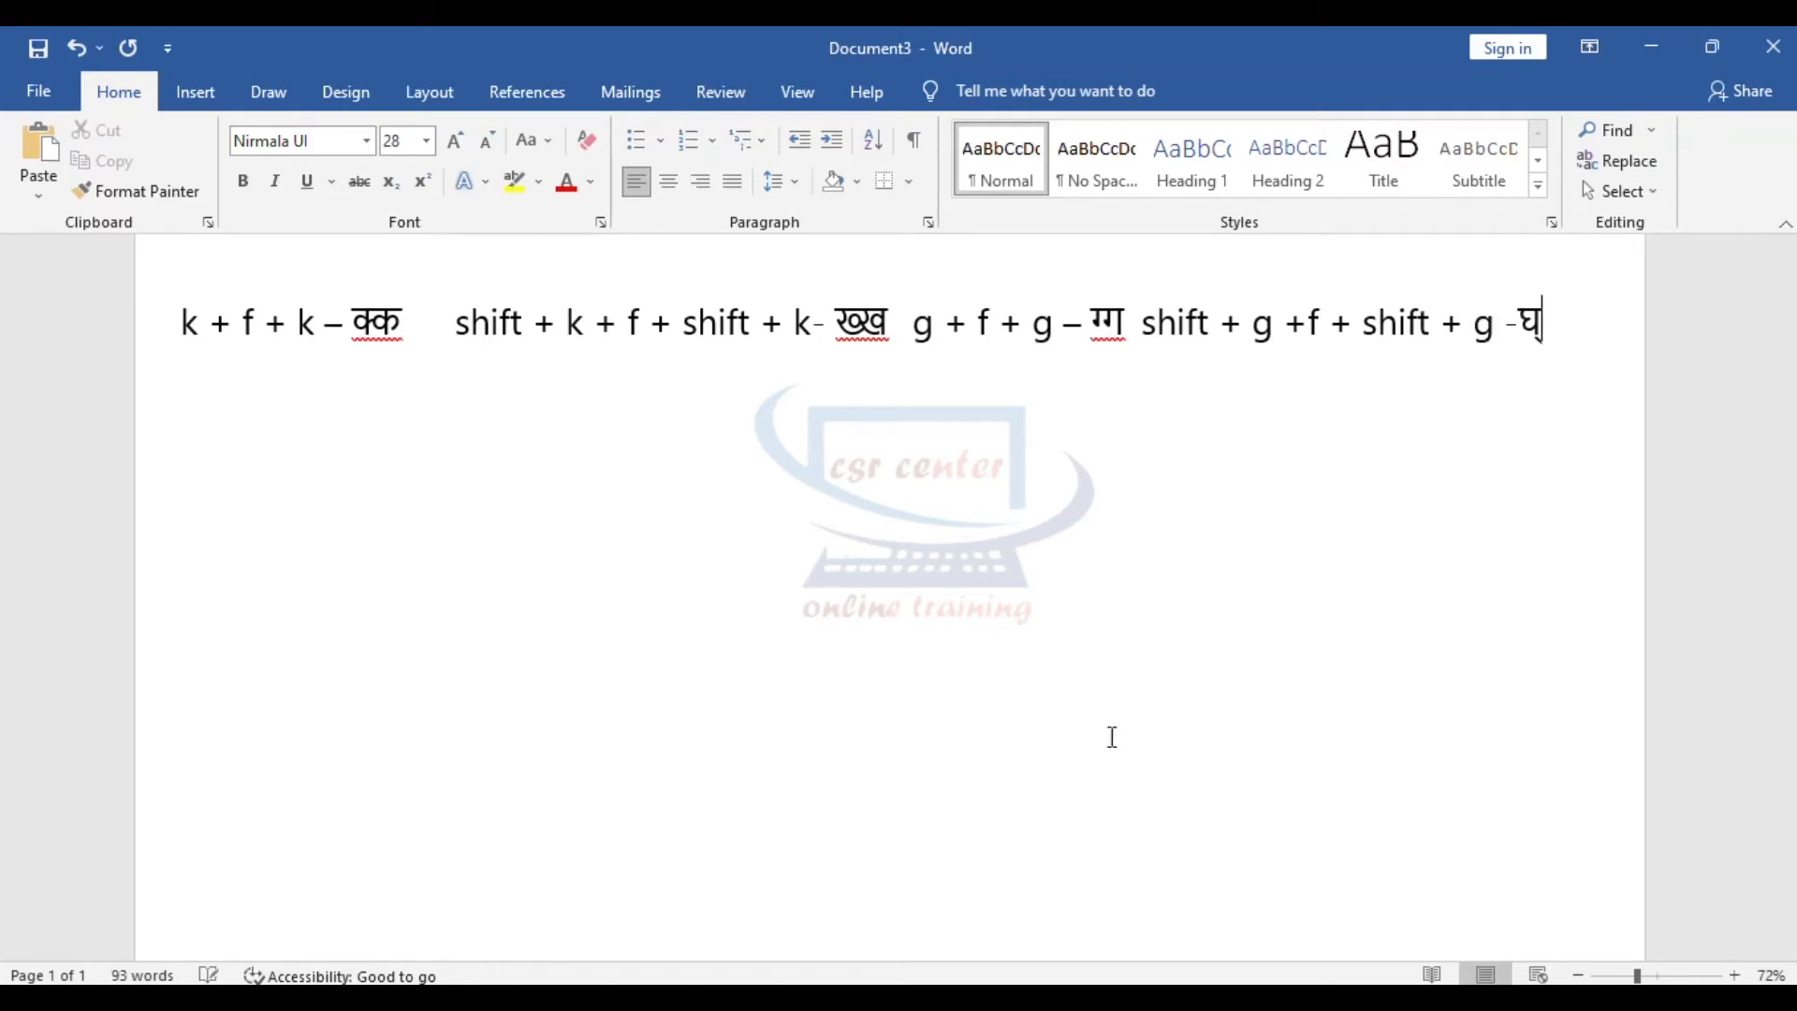
pyautogui.write('्घ')
# Start the second conjunct line with "c+ f + c – च्च"
pyautogui.write('c+ f')
pyautogui.write(' + c ')
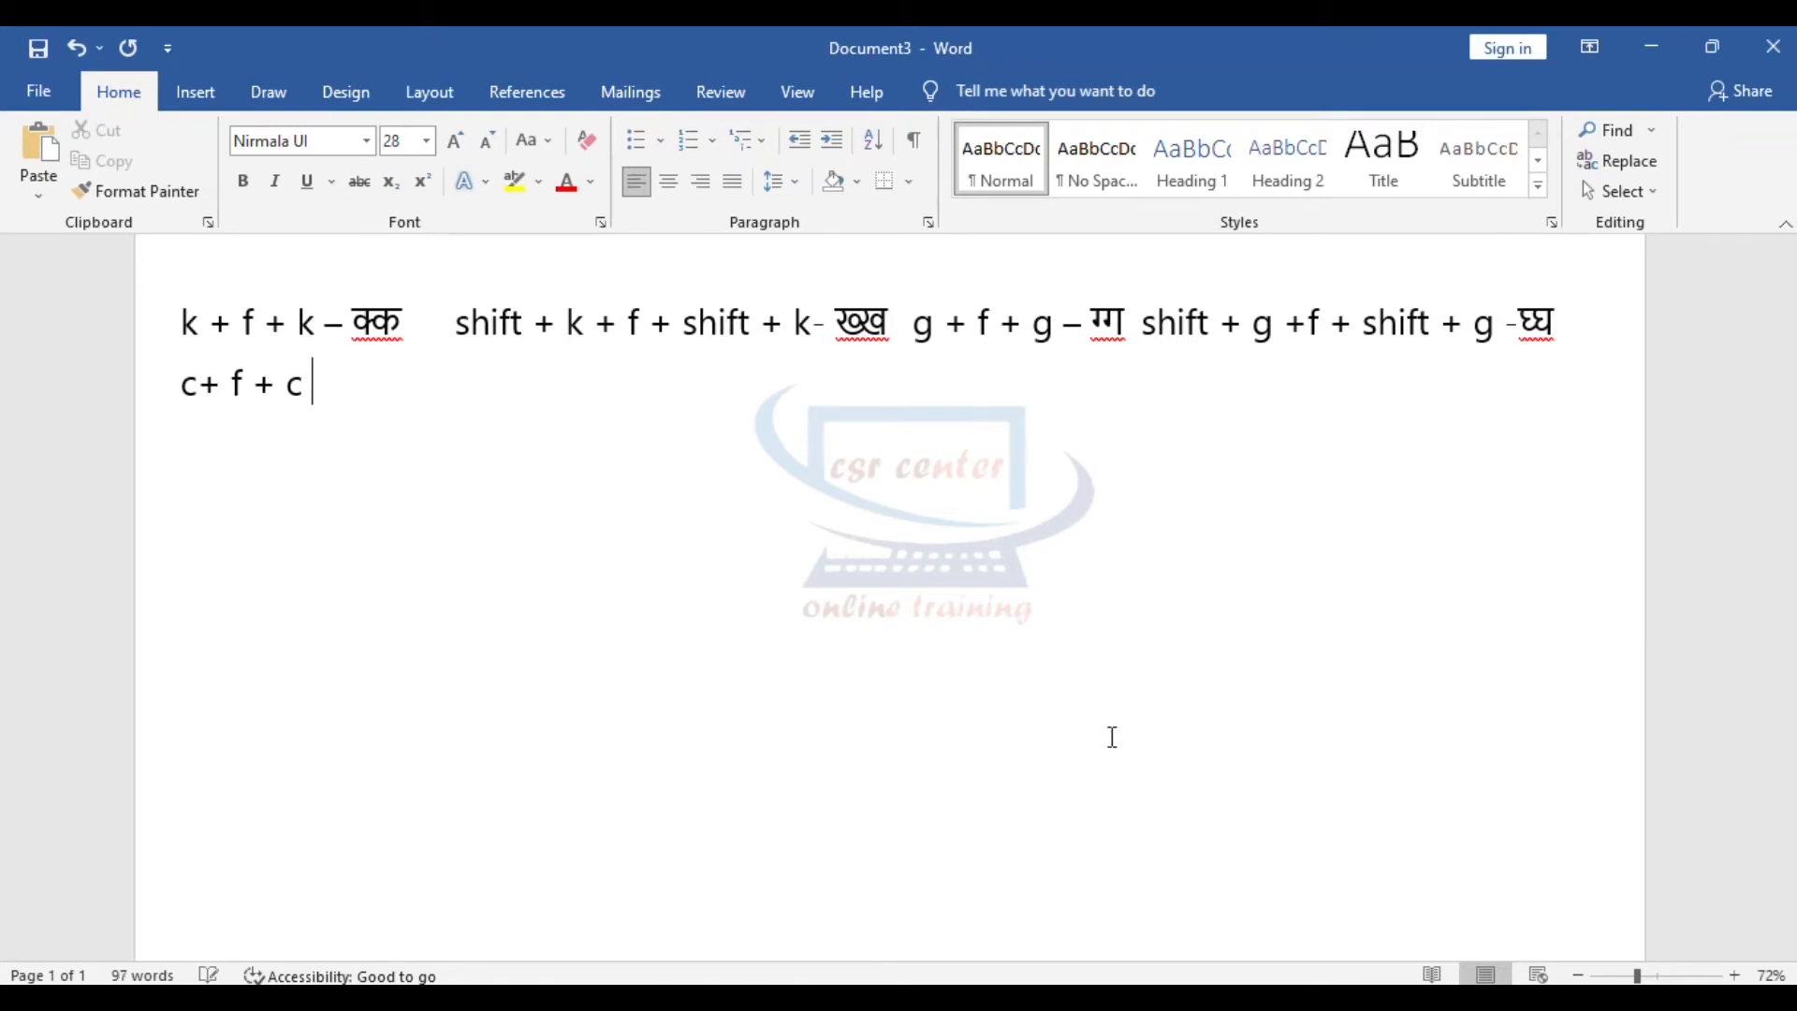
pyautogui.write('- ')
pyautogui.write('च')
pyautogui.write('्')
pyautogui.write('च')
# Add "shift + c + f + shift + c – छ्छ" after the च्च entry
pyautogui.write('    shift ')
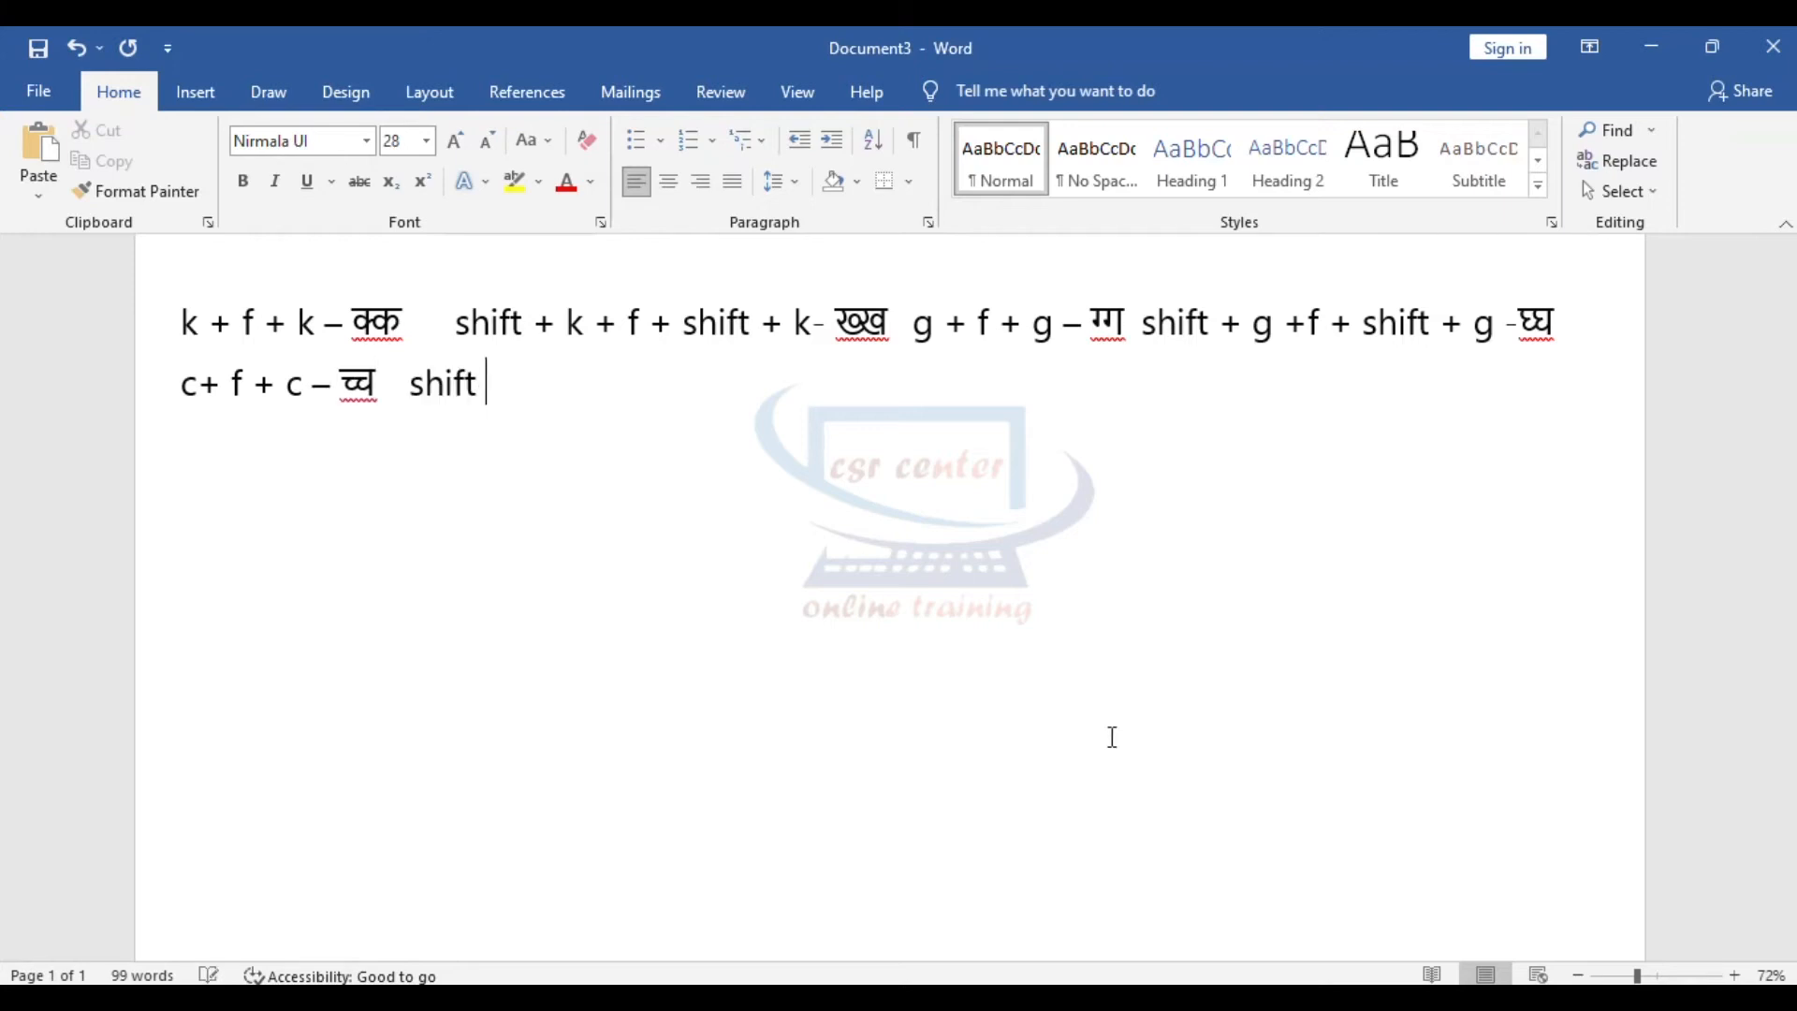
pyautogui.write('+ c +')
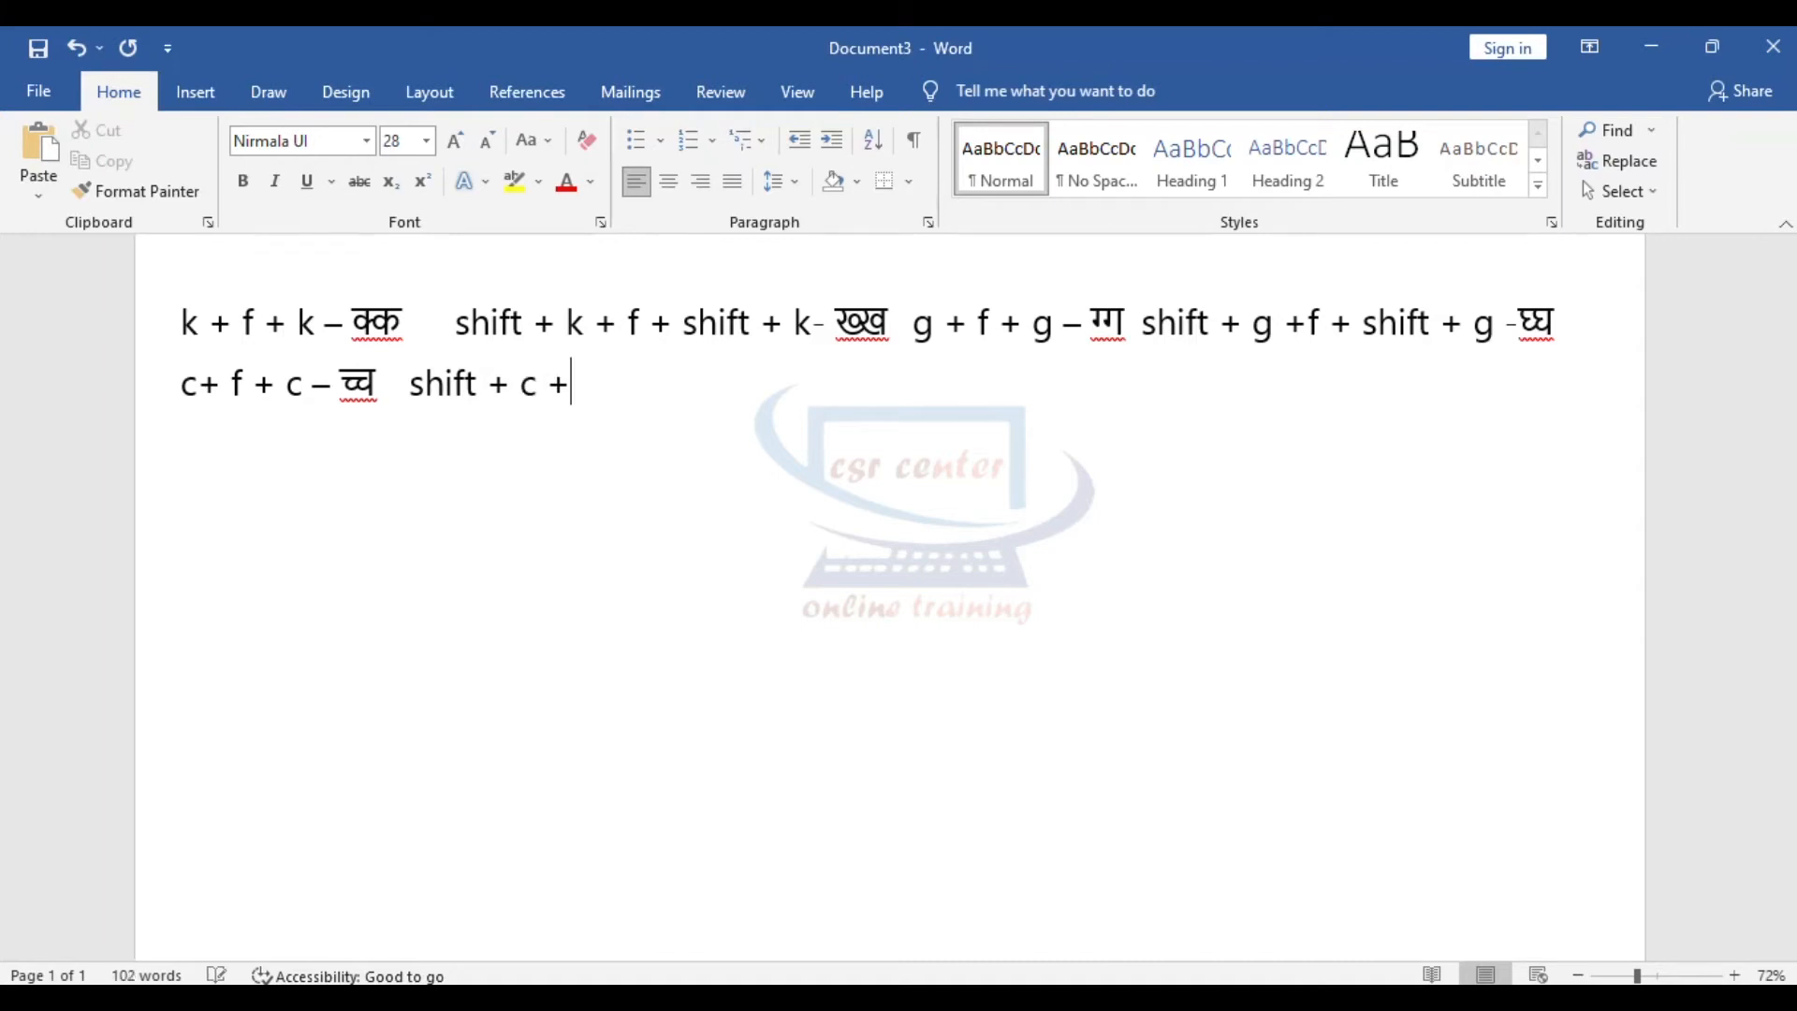
pyautogui.write(' f + shift')
pyautogui.press('BackSpace')
pyautogui.press('BackSpace')
pyautogui.write('t + c -छ्')
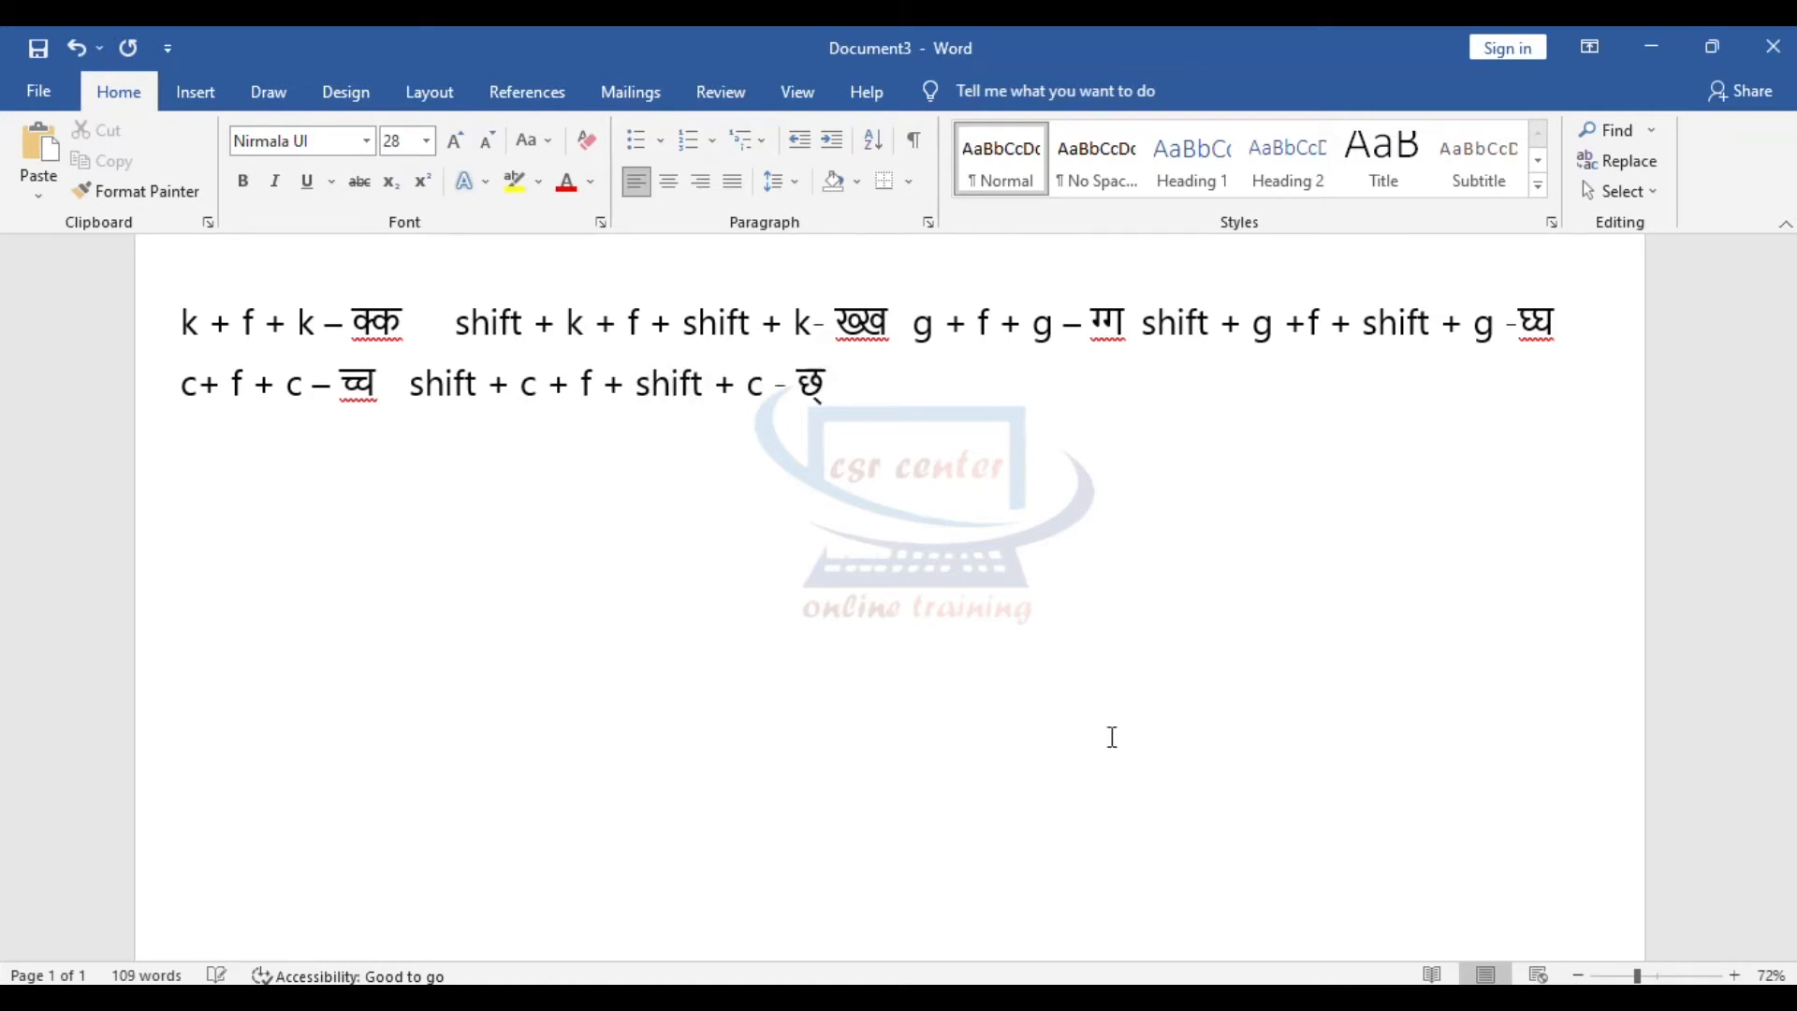
pyautogui.write('छ')
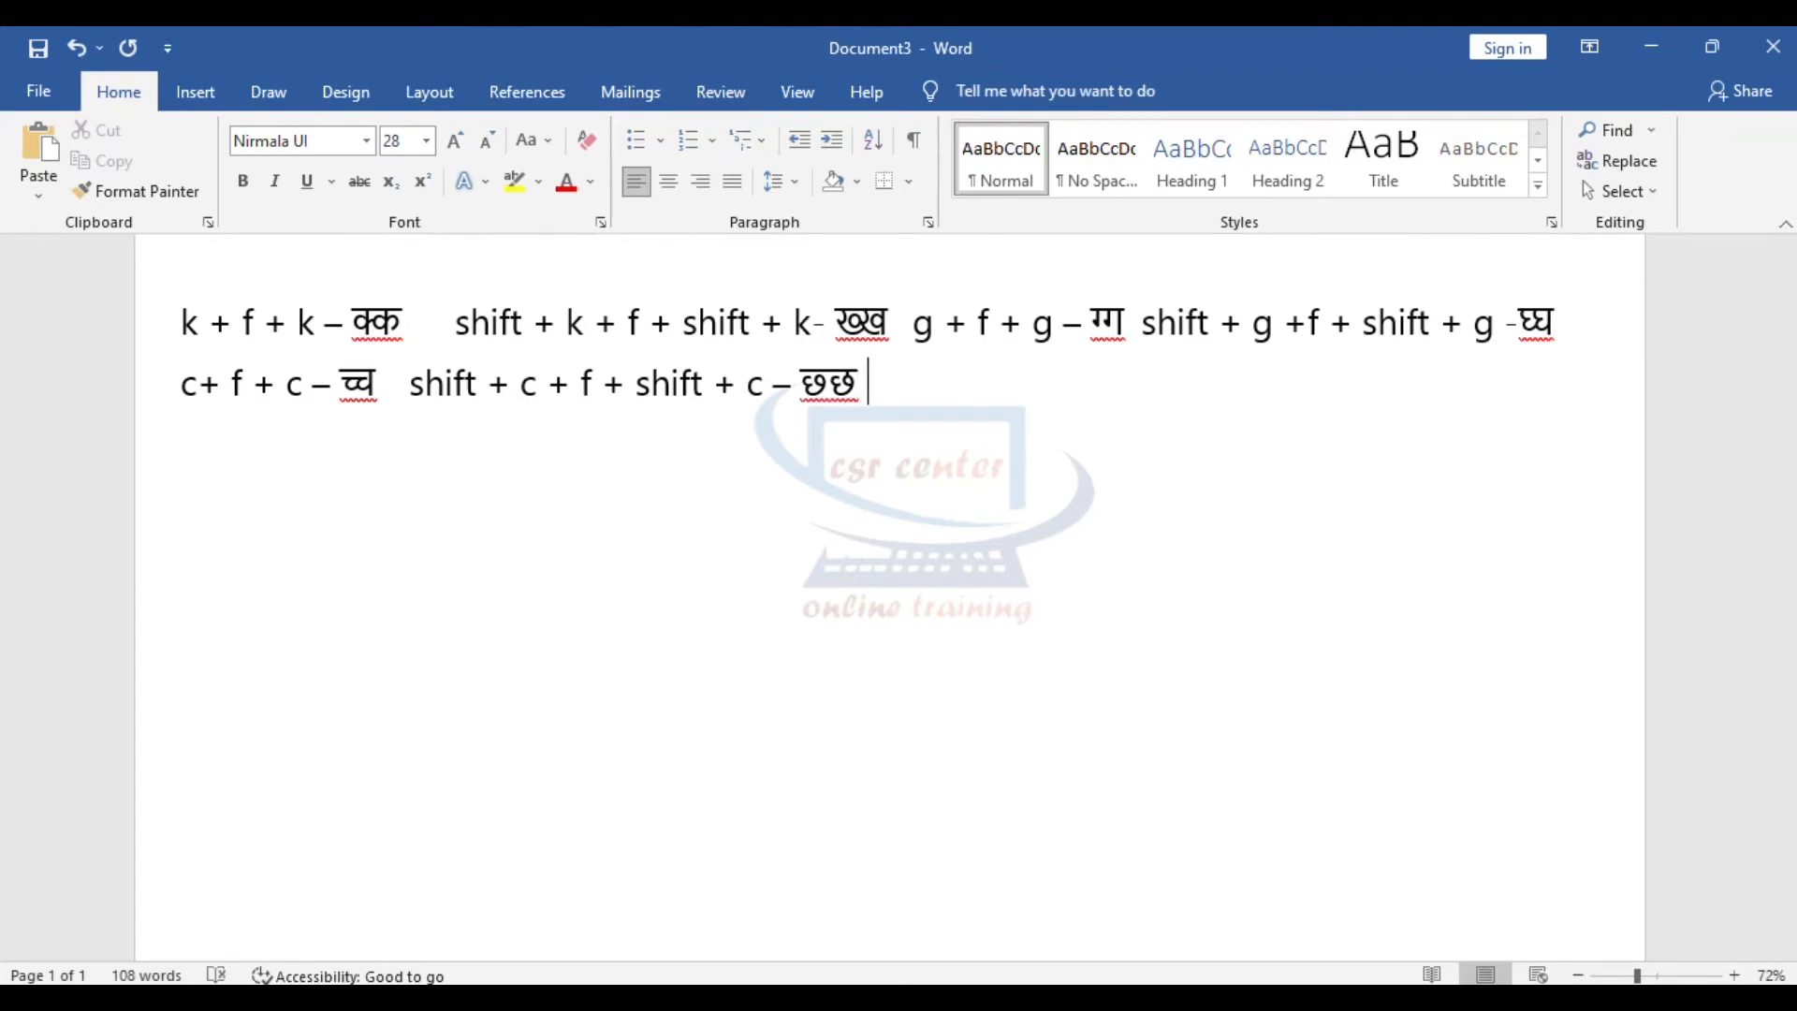
# Complete the second conjunct line with "j+ f +j – ज्ज" and "shift + j +f +shift + j -झ्झ", separated by a tab space
pyautogui.write(' j+ f +j')
pyautogui.write(' - ')
pyautogui.write('ज्ज')
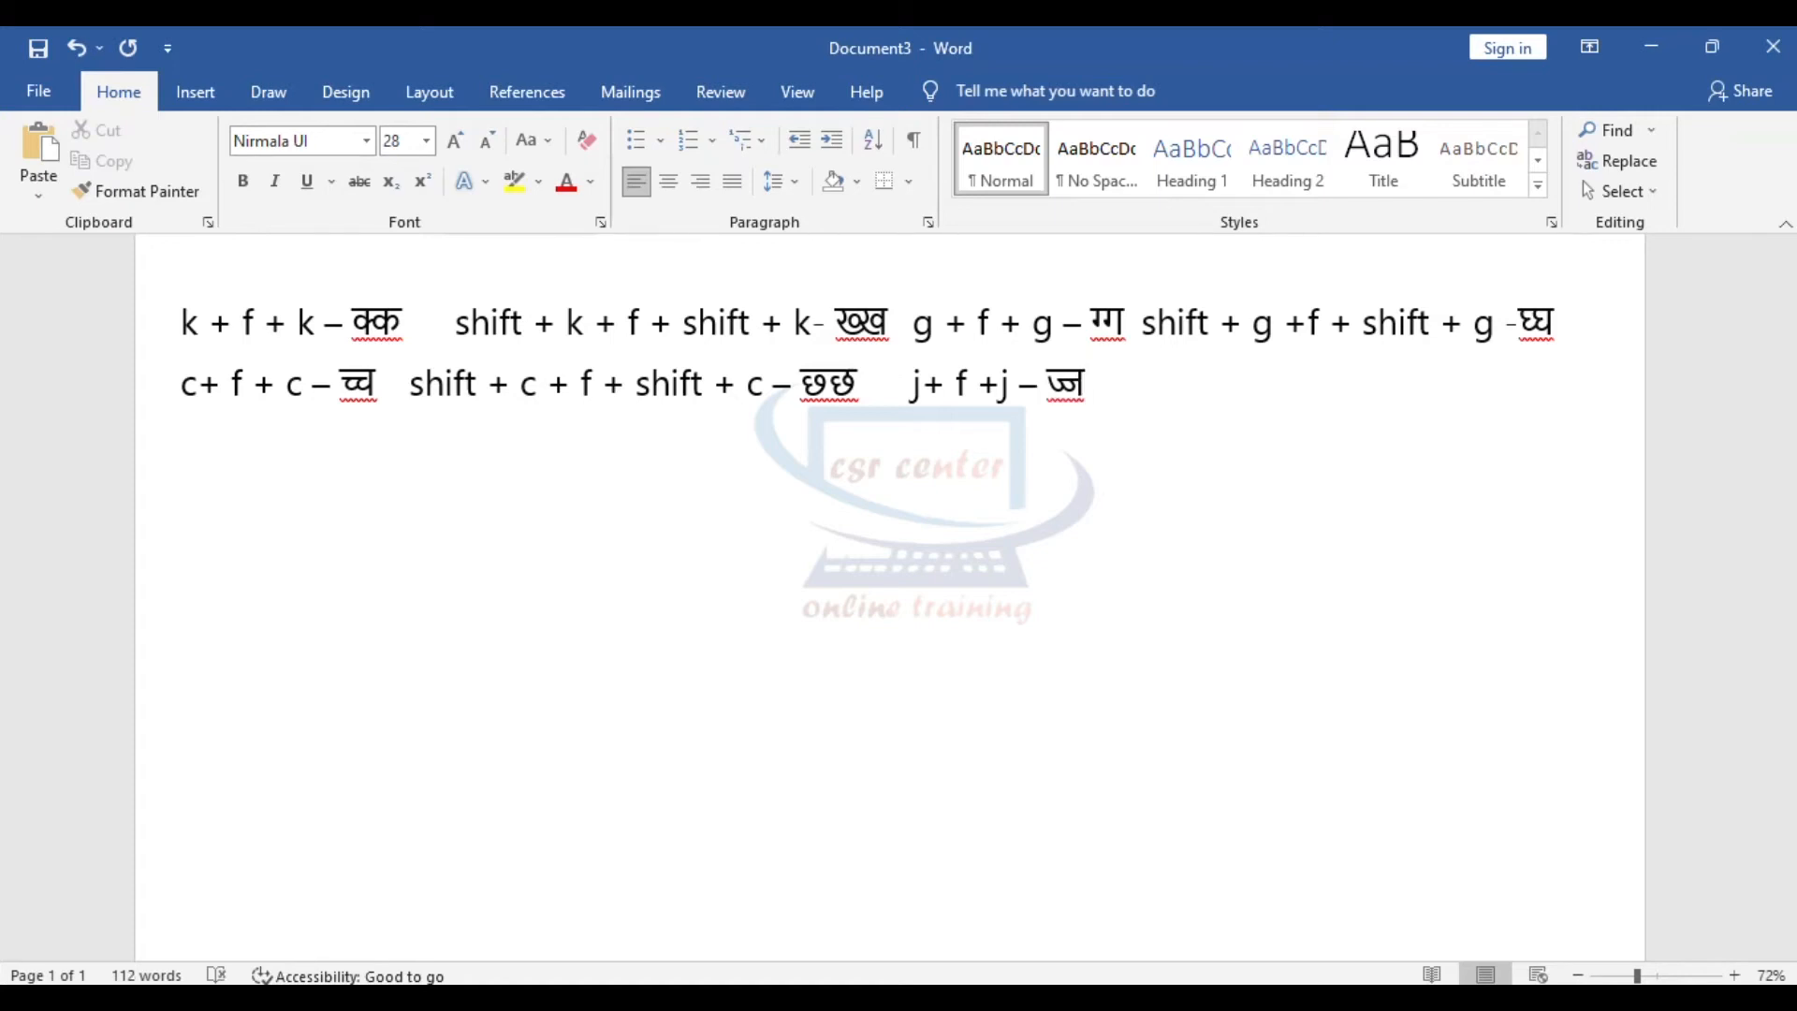
pyautogui.write(' shift + j +f +shift + j -')
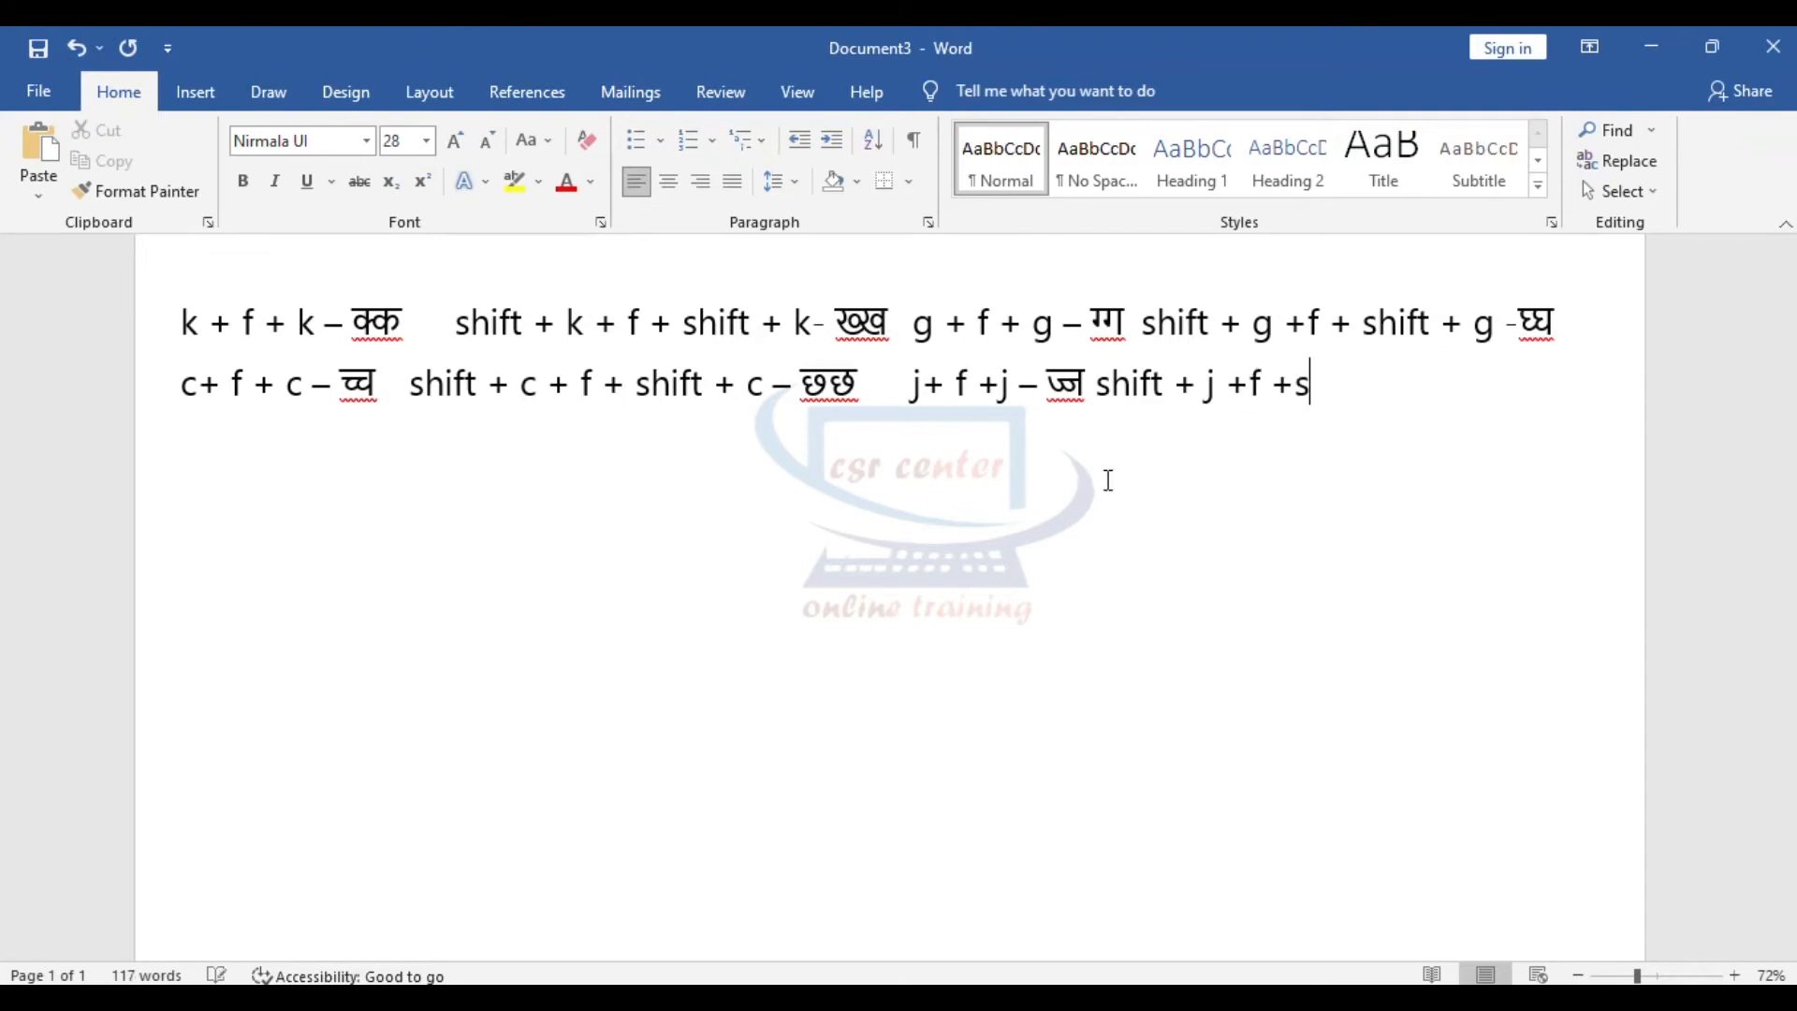
pyautogui.write('झ')
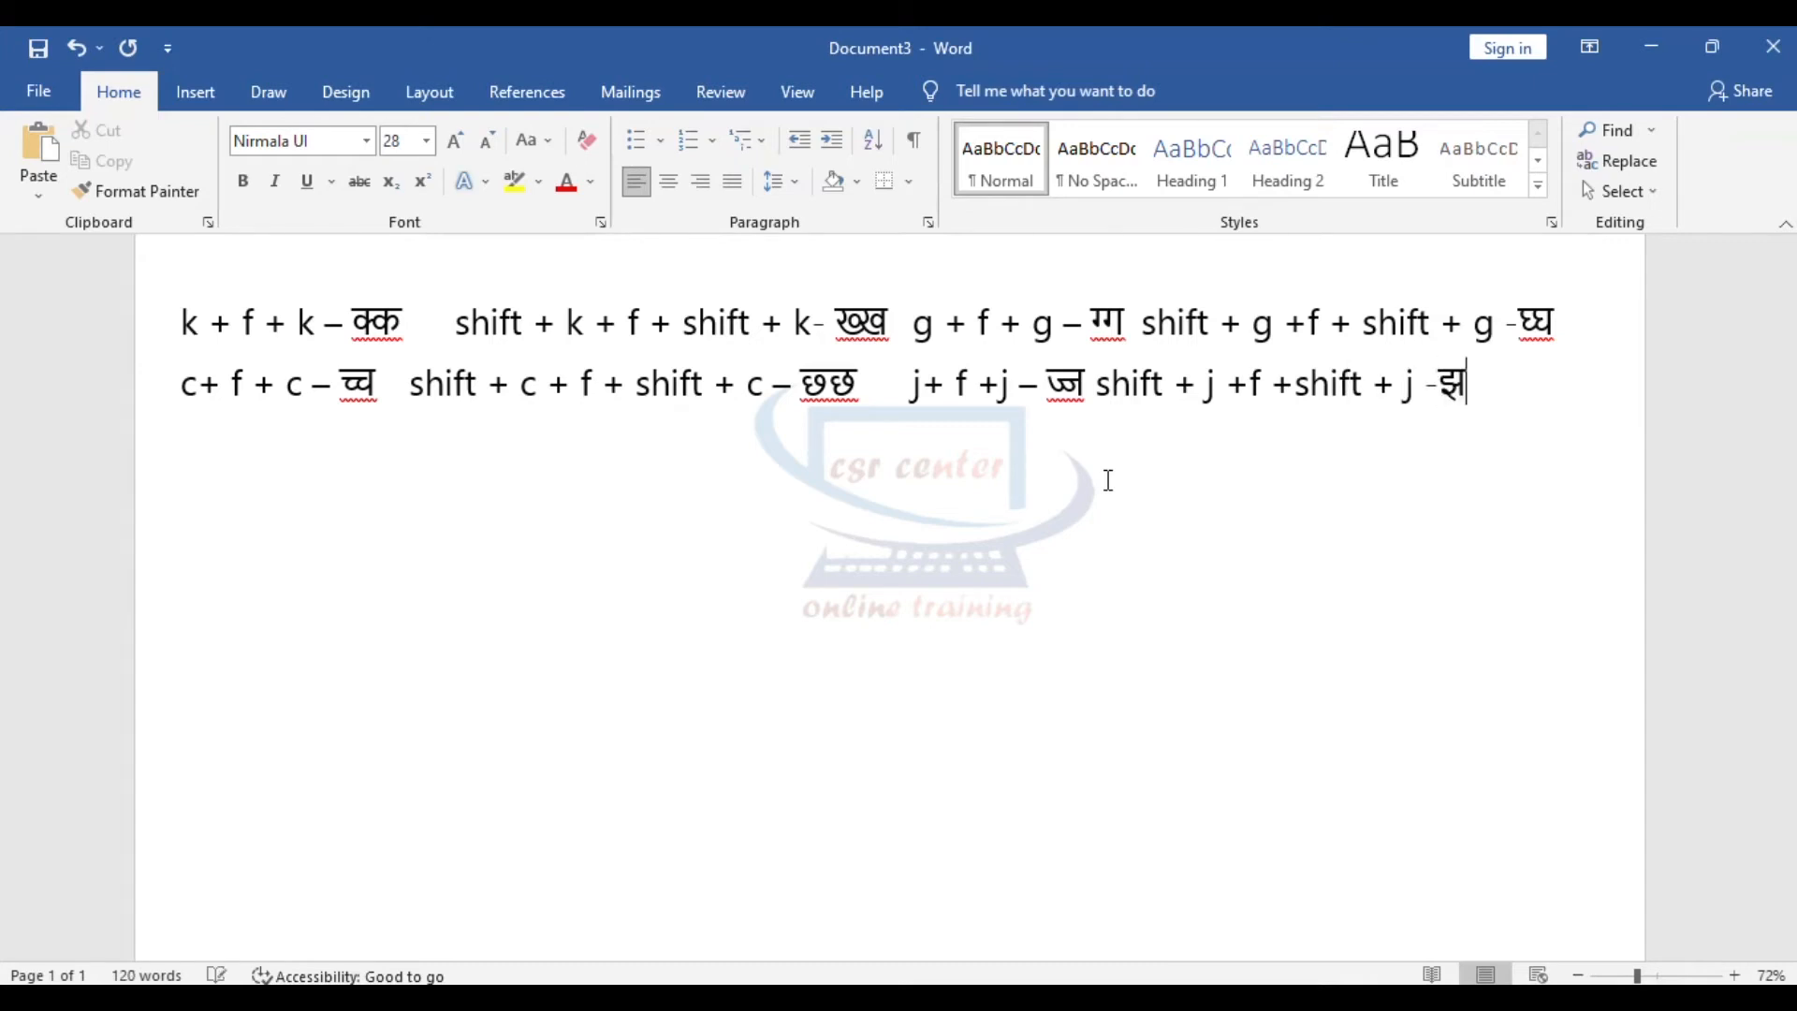
pyautogui.write('्झ')
pyautogui.click(1093, 384)
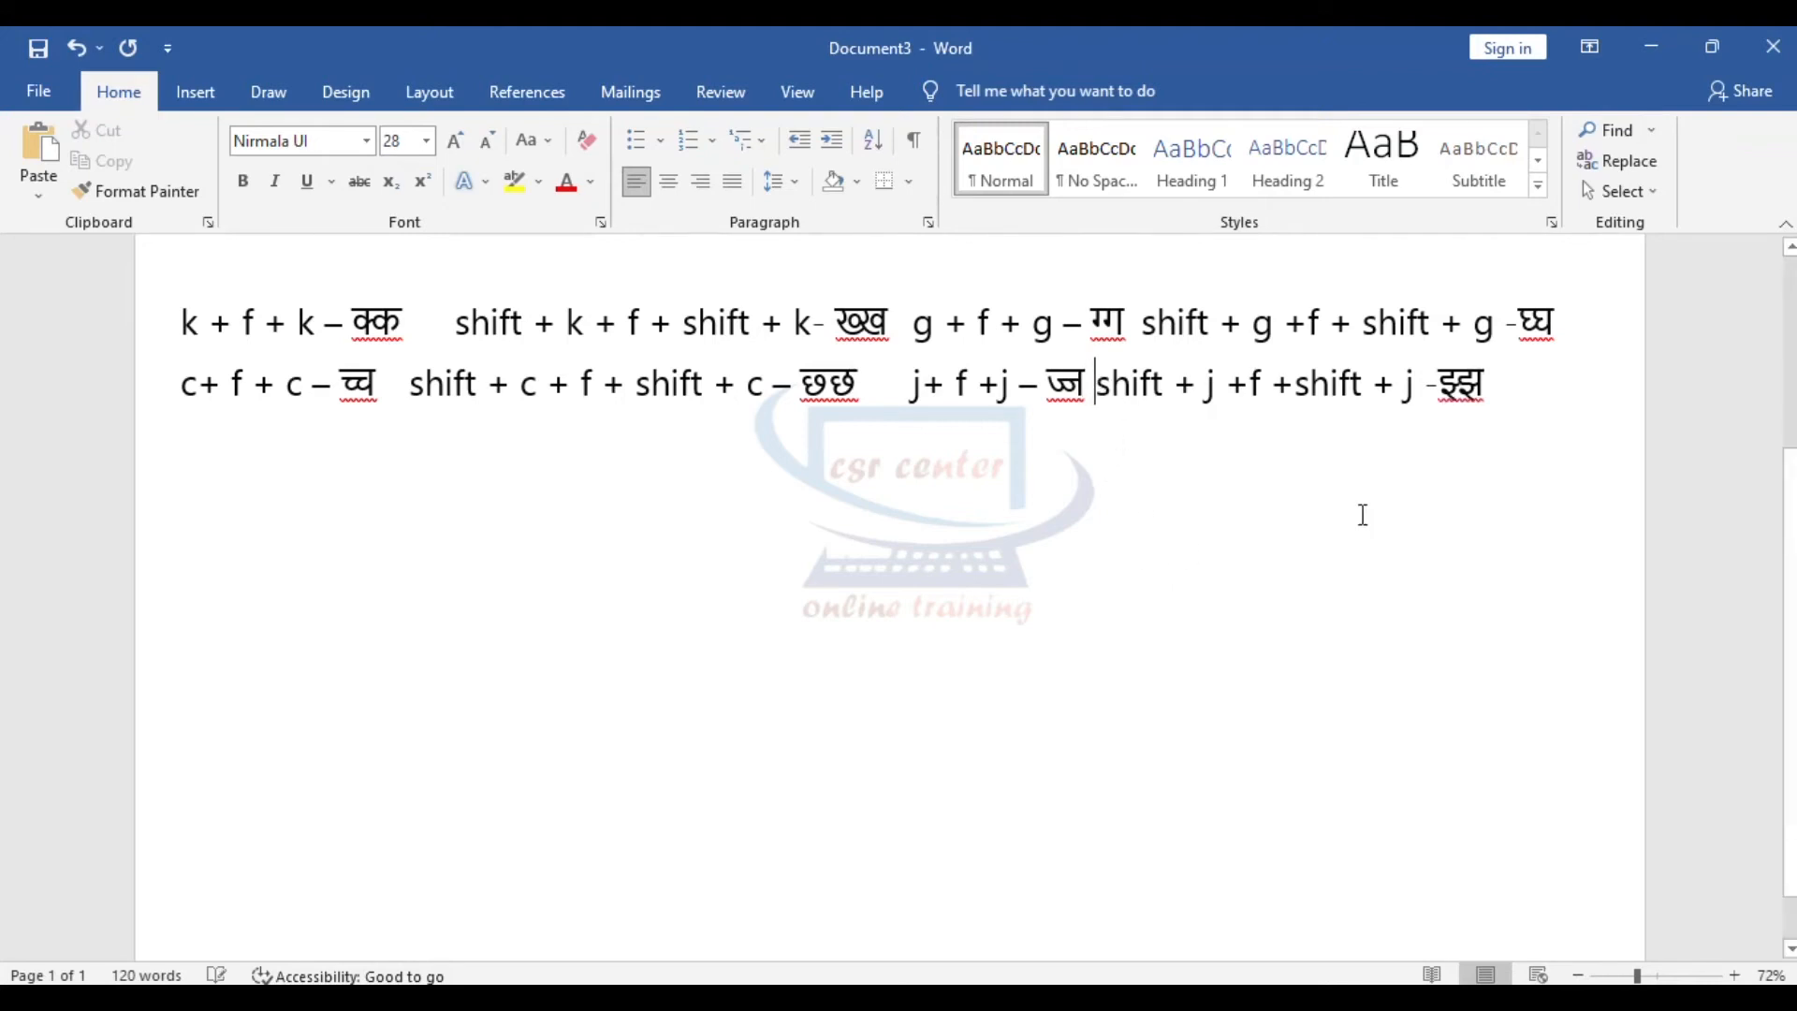
pyautogui.press('Tab')
# Enter "q + f +q – ट्ट" and "shift + q + f +shift + q – ठ्ठ" on the third conjunct line
pyautogui.click(1371, 648)
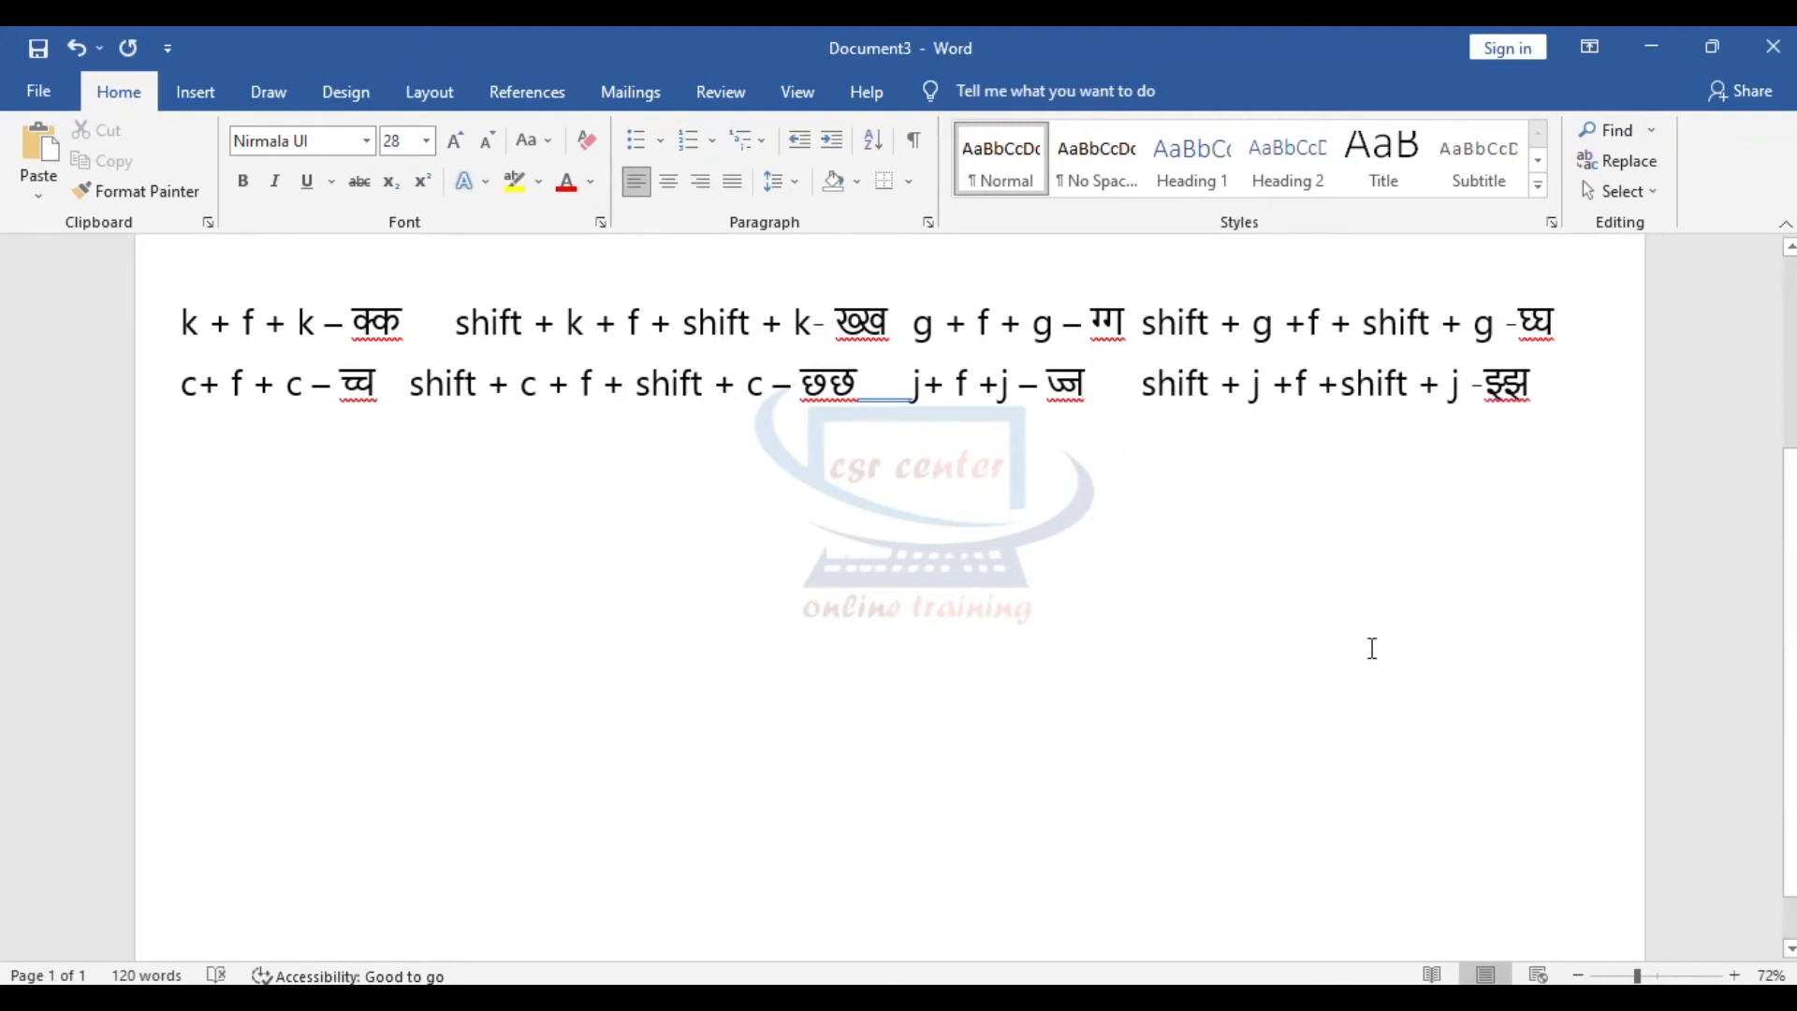
pyautogui.write('q ')
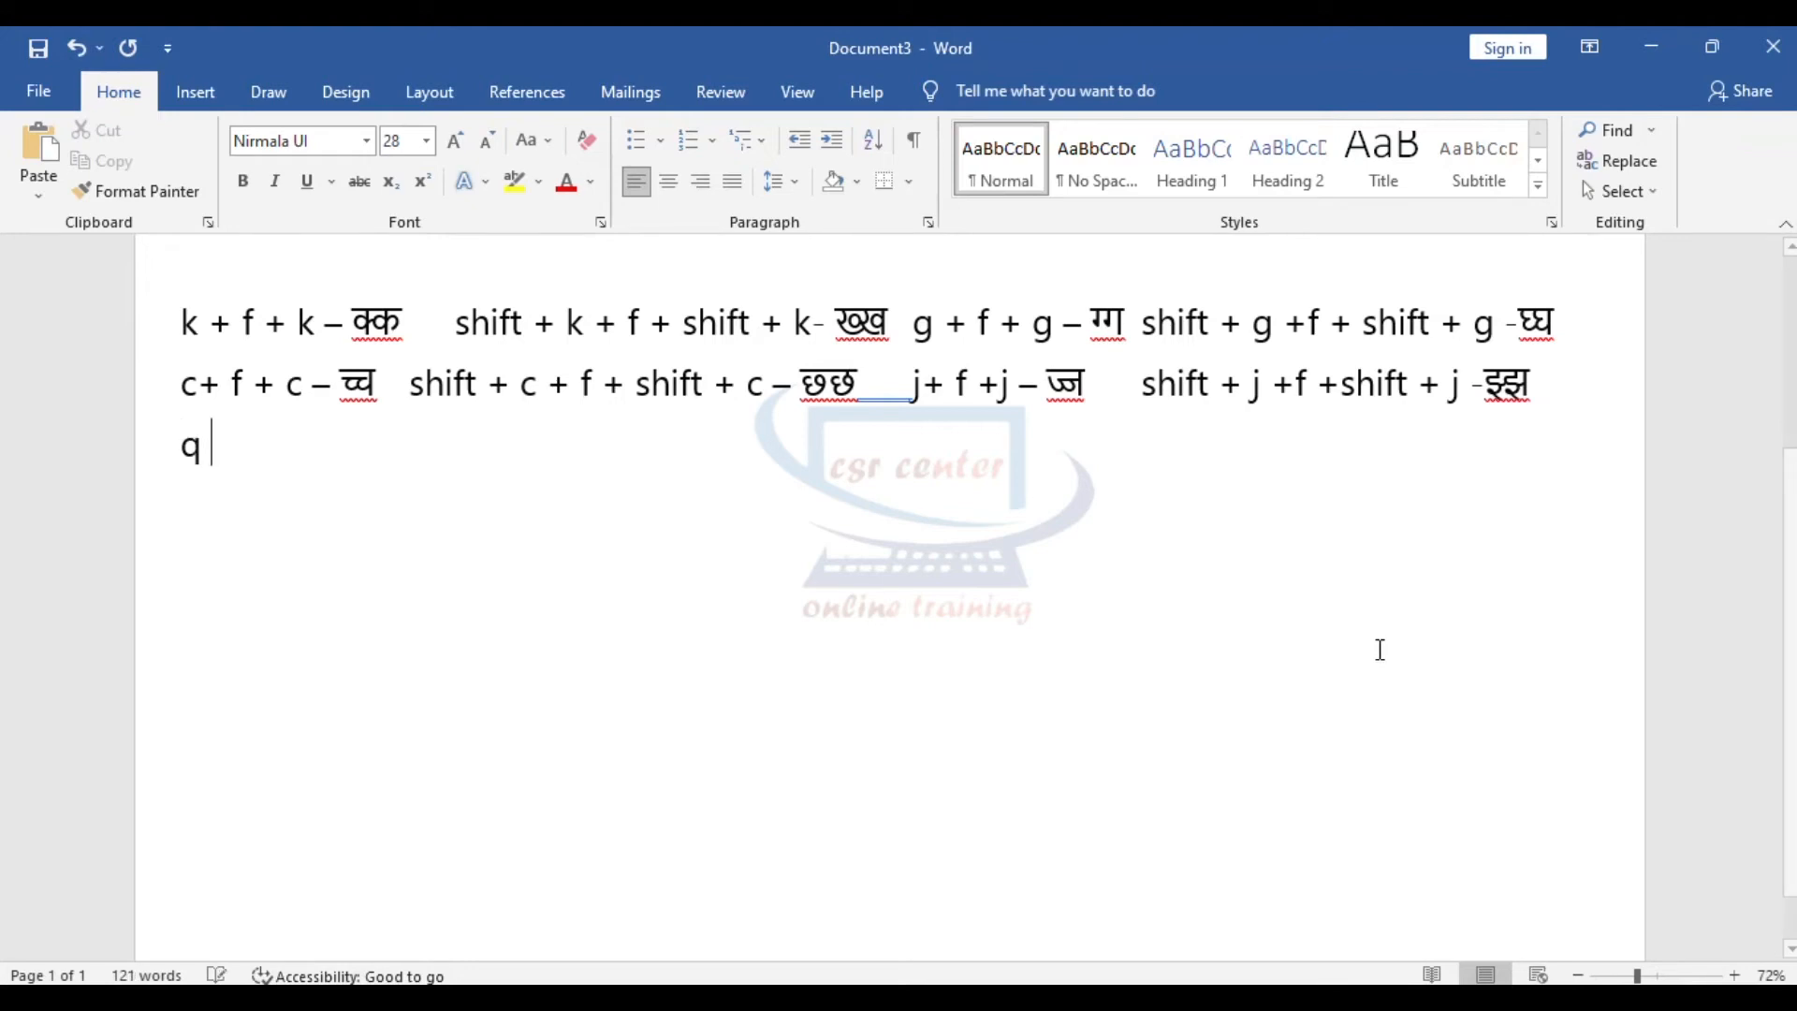
pyautogui.write('+ f +q - ट्ट')
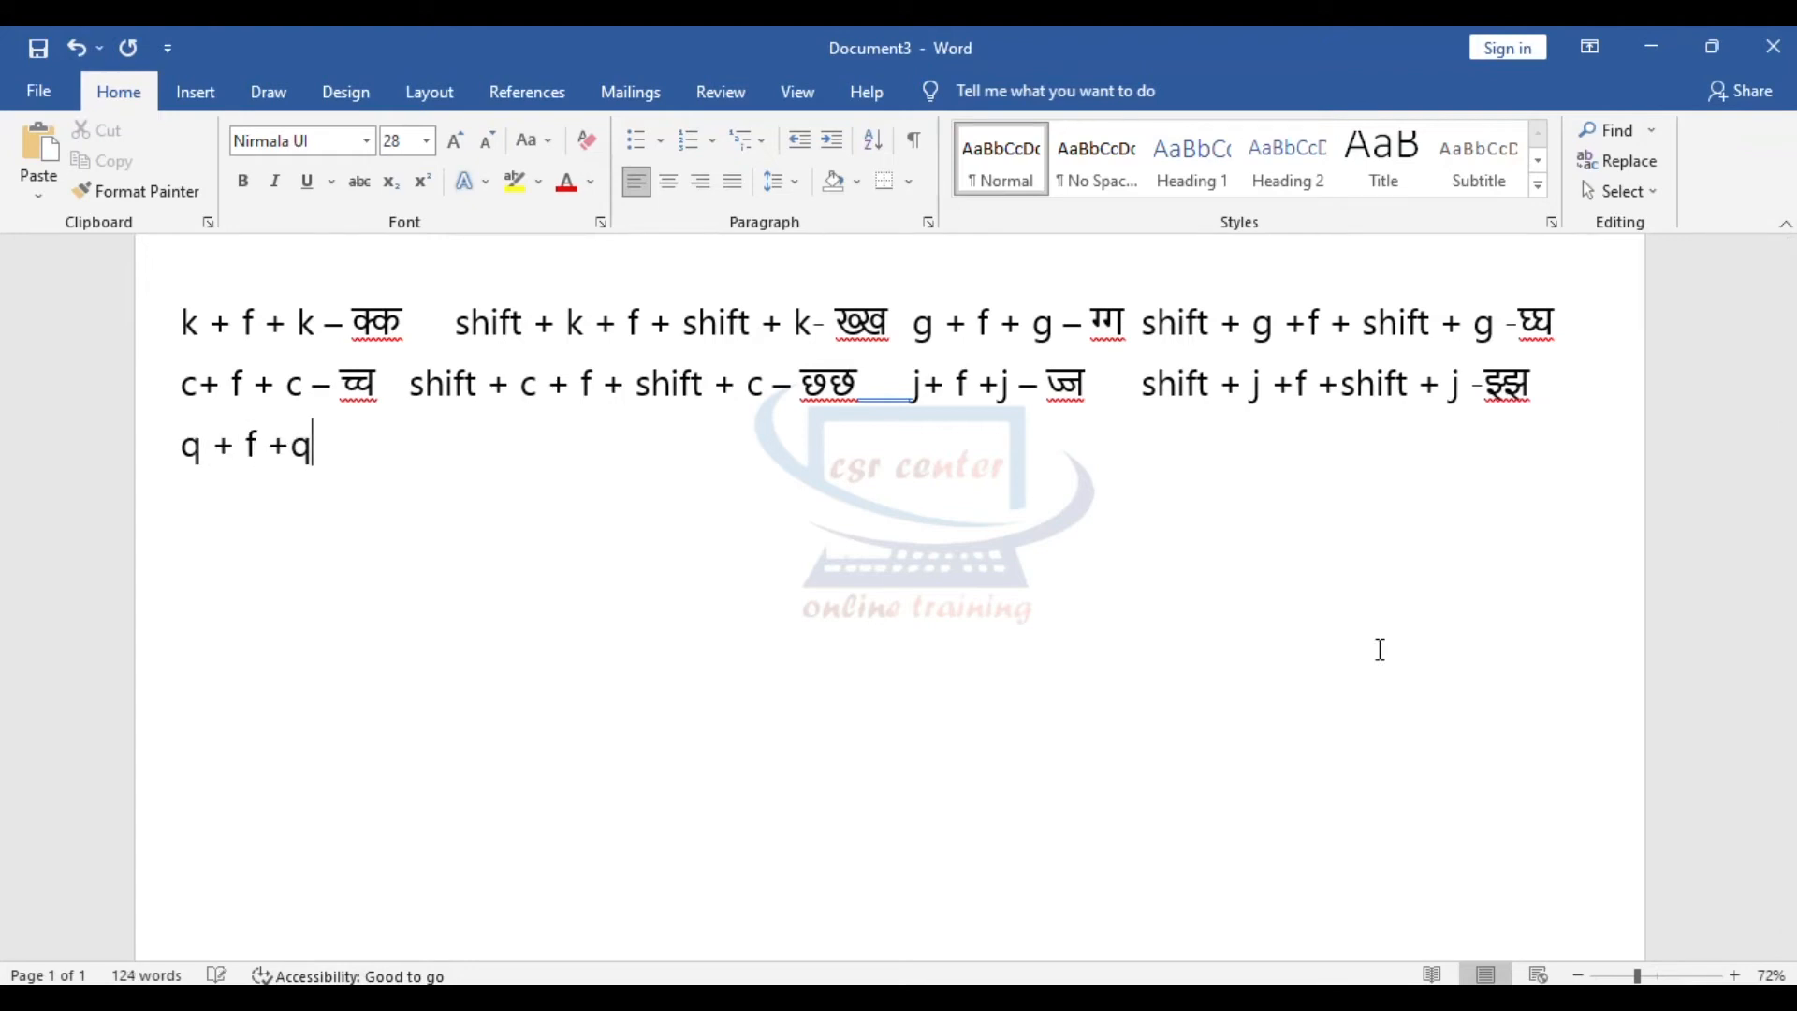
pyautogui.press('Tab')
pyautogui.write('shift ')
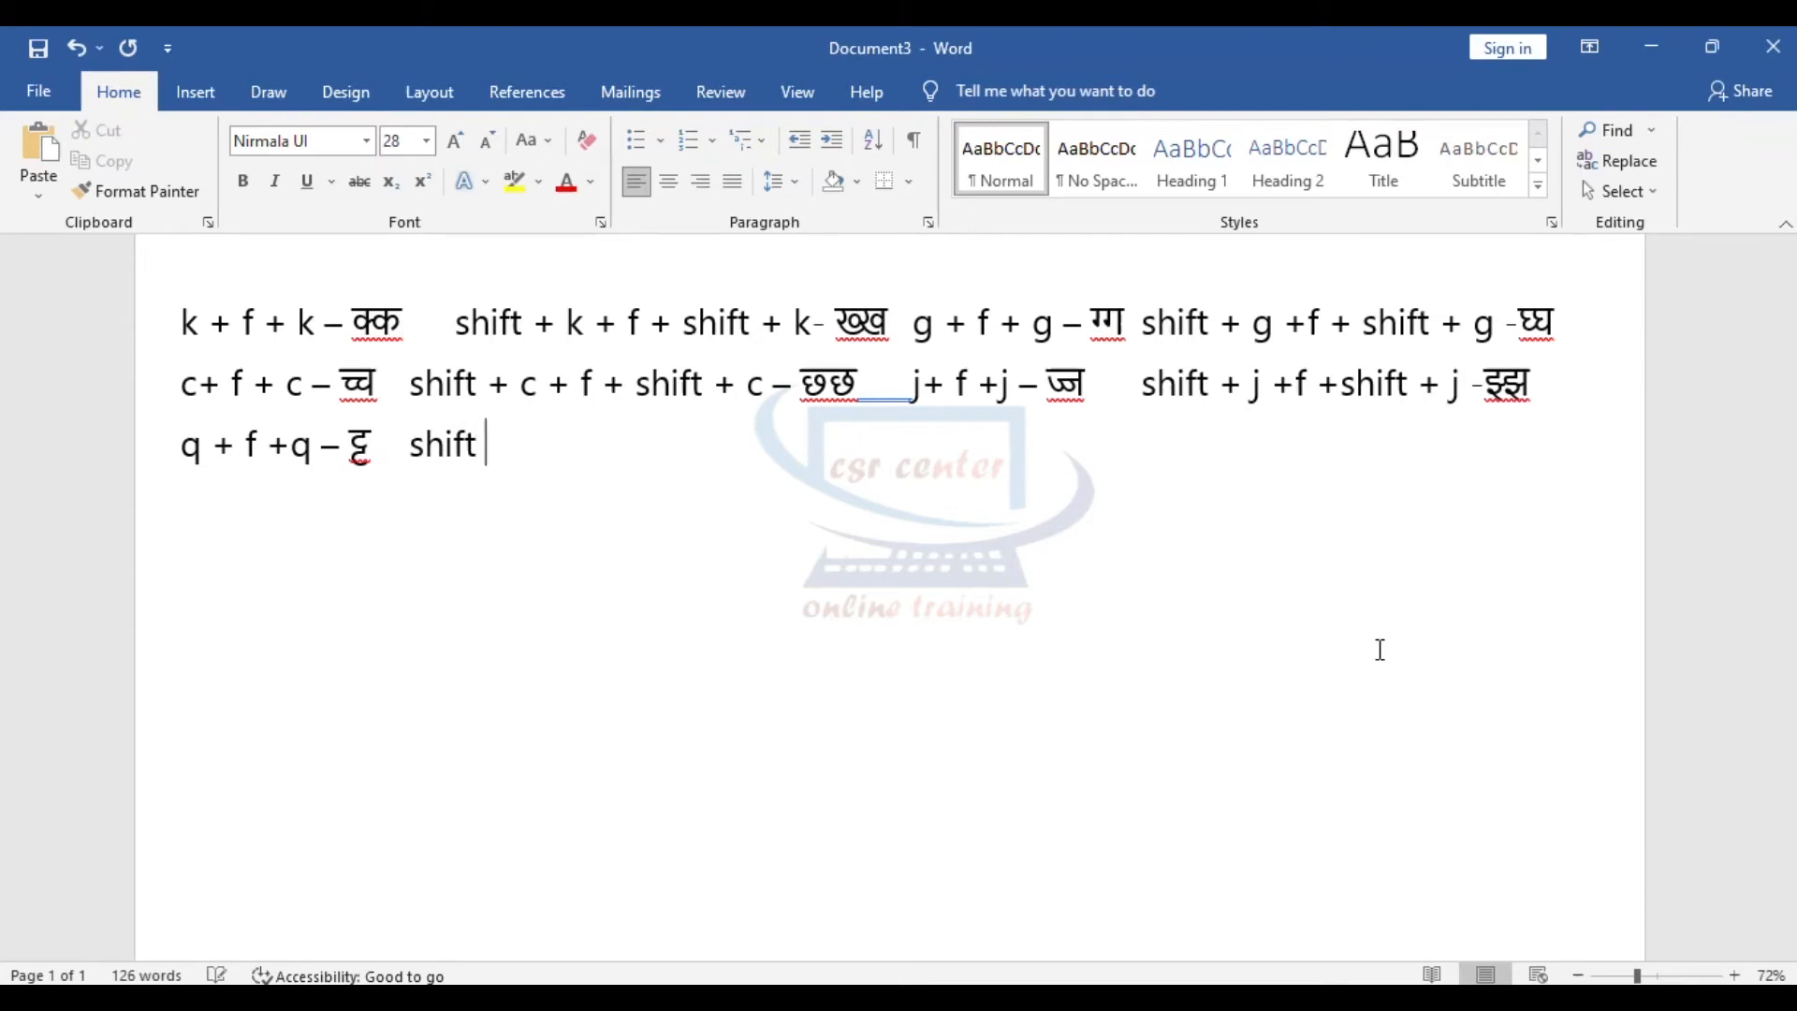
pyautogui.write('+ q + f +')
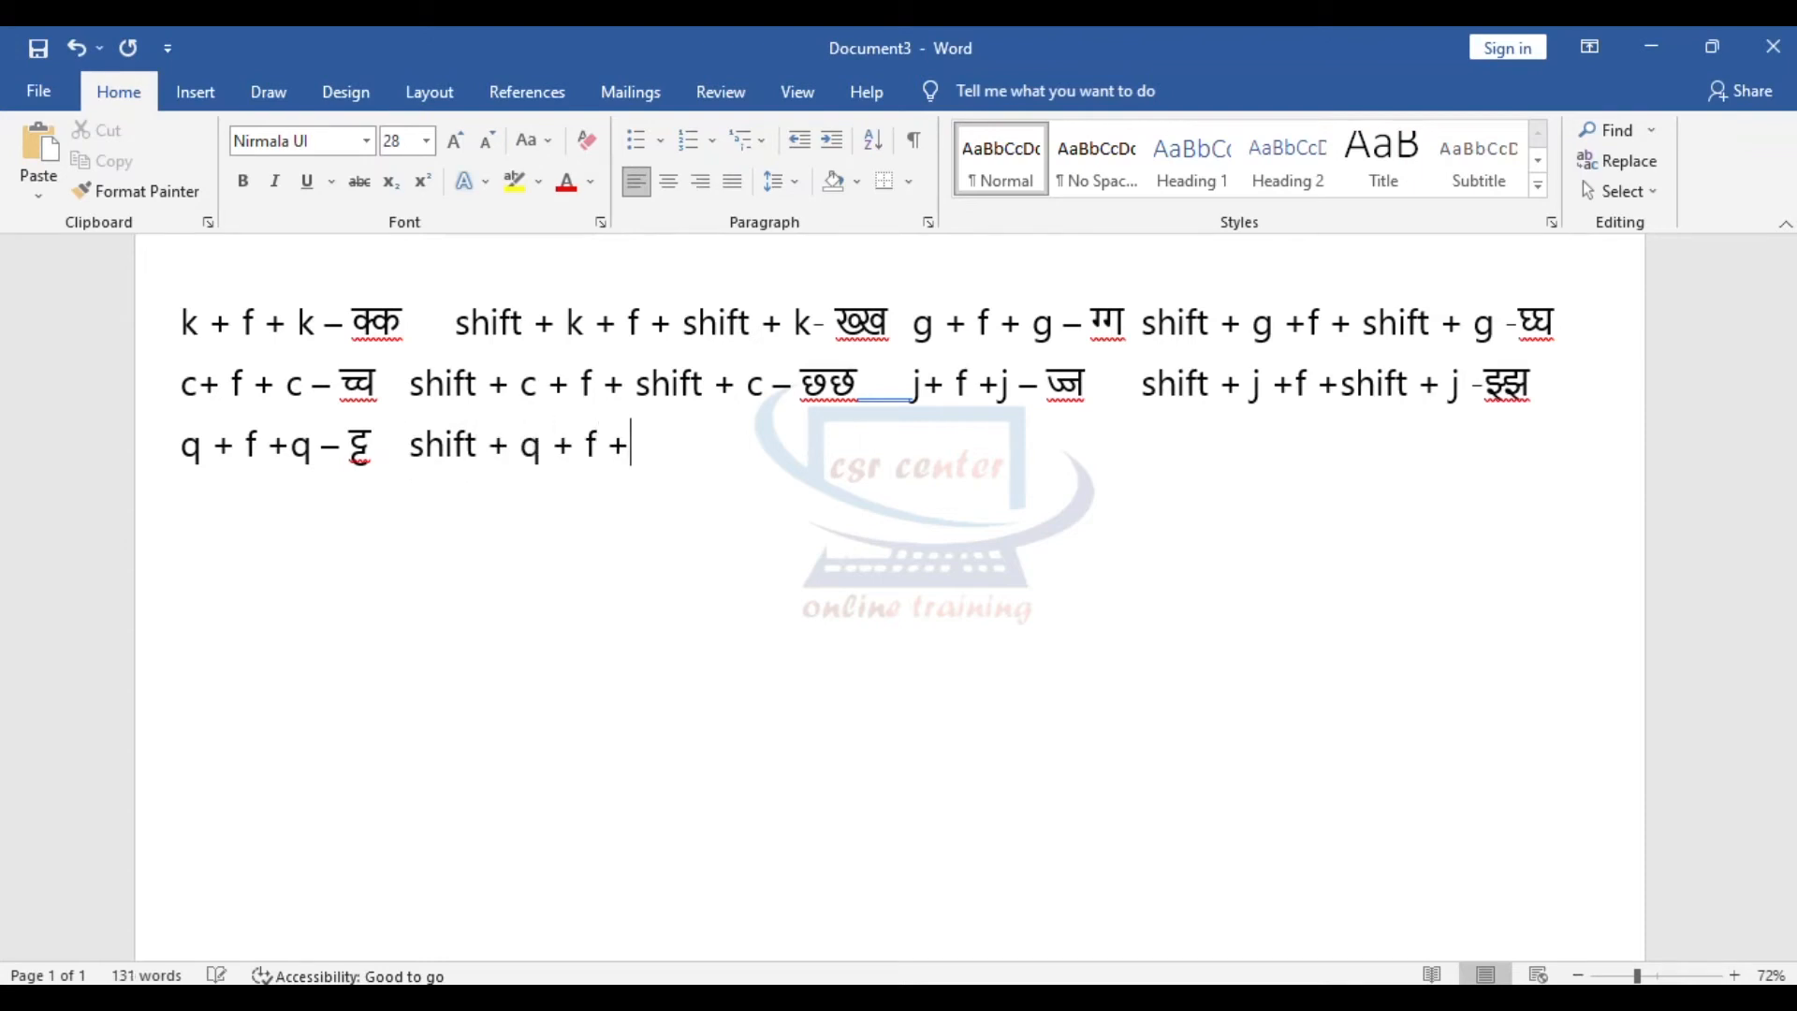
pyautogui.write('shift + q - ठ')
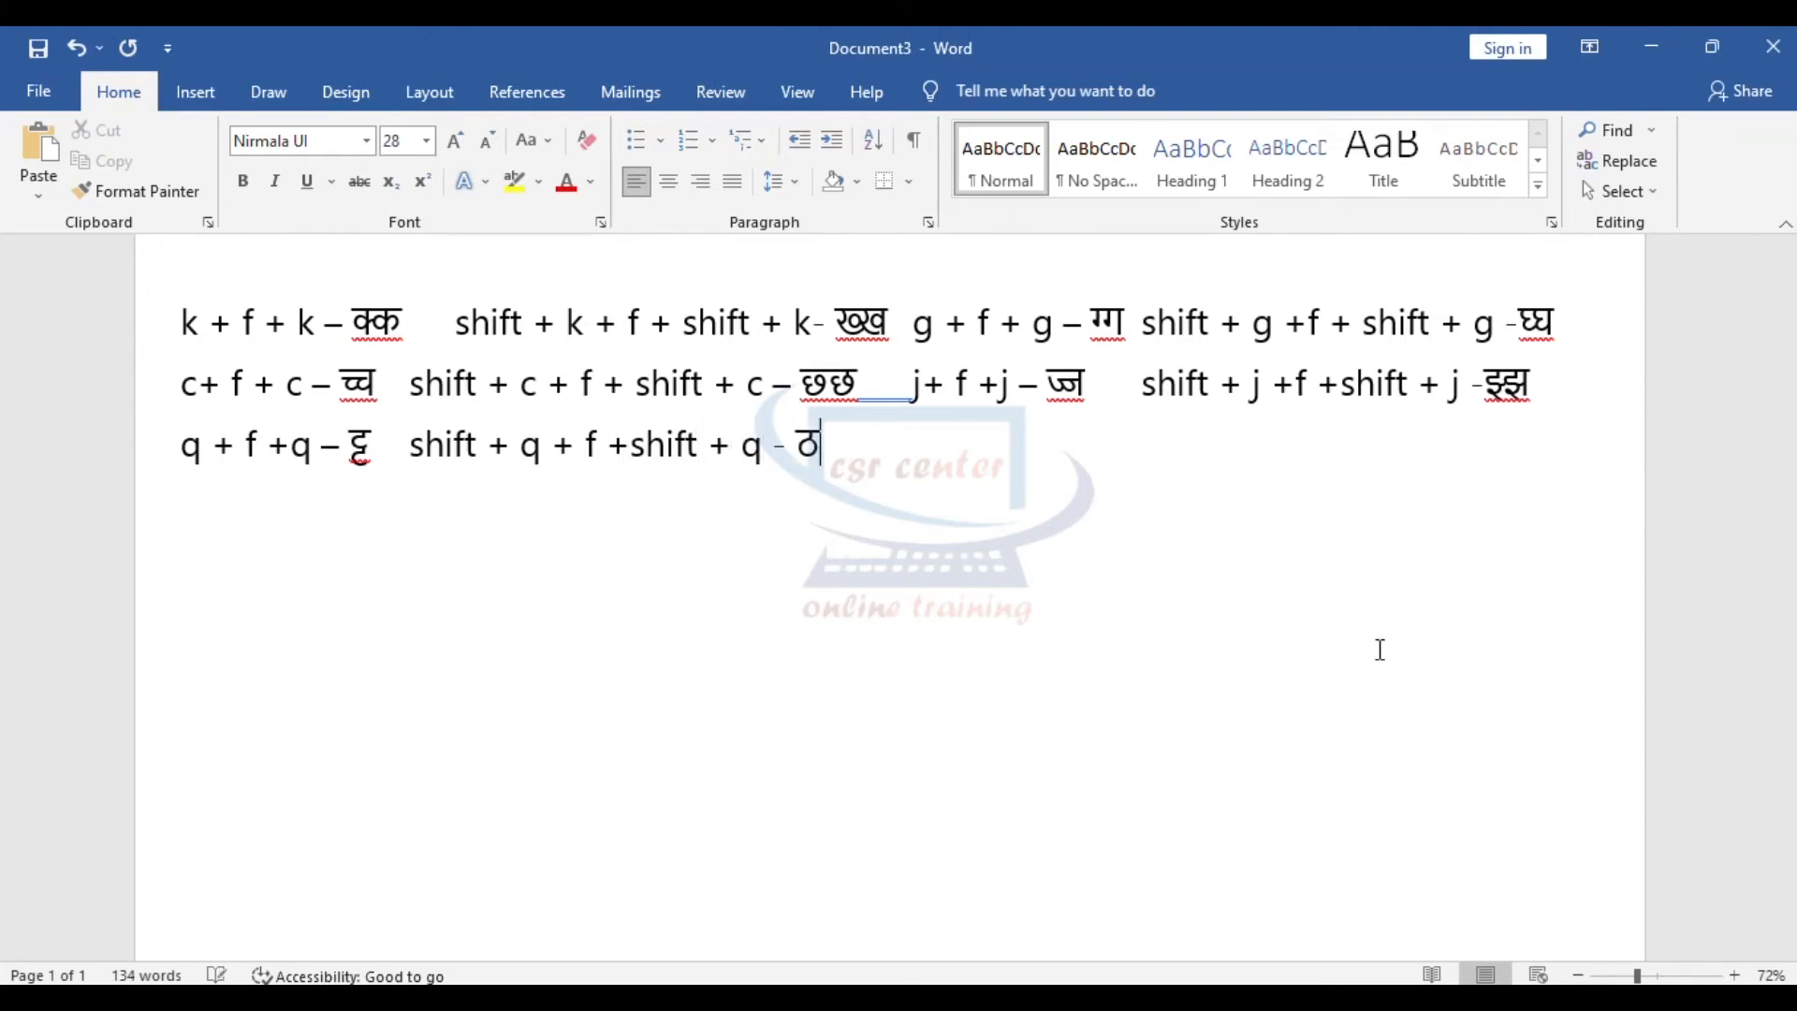
pyautogui.write('्ठ')
# Complete the third conjunct line with "w+ f +w -ड्ड" and "shift + w +f +shift + w- ढ्ढ", widening the gap between them
pyautogui.press('Tab')
pyautogui.write('w+ f +w -')
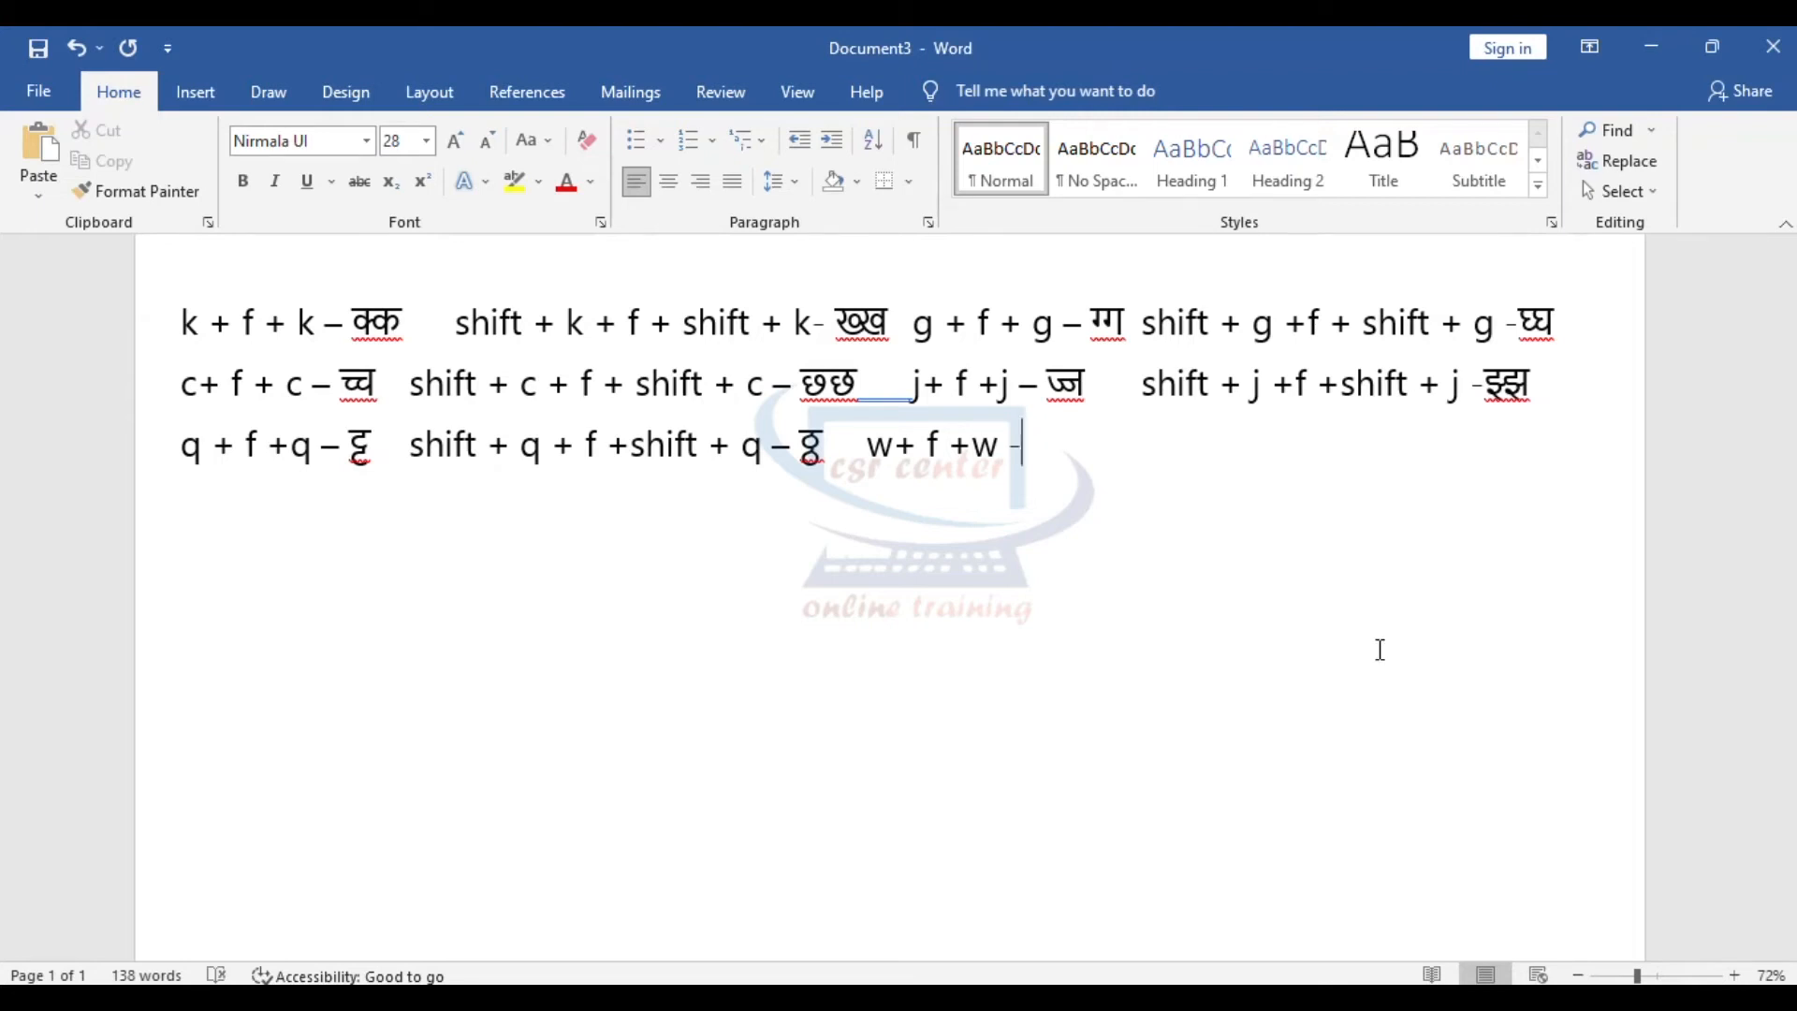
pyautogui.write('ड्ड shift ')
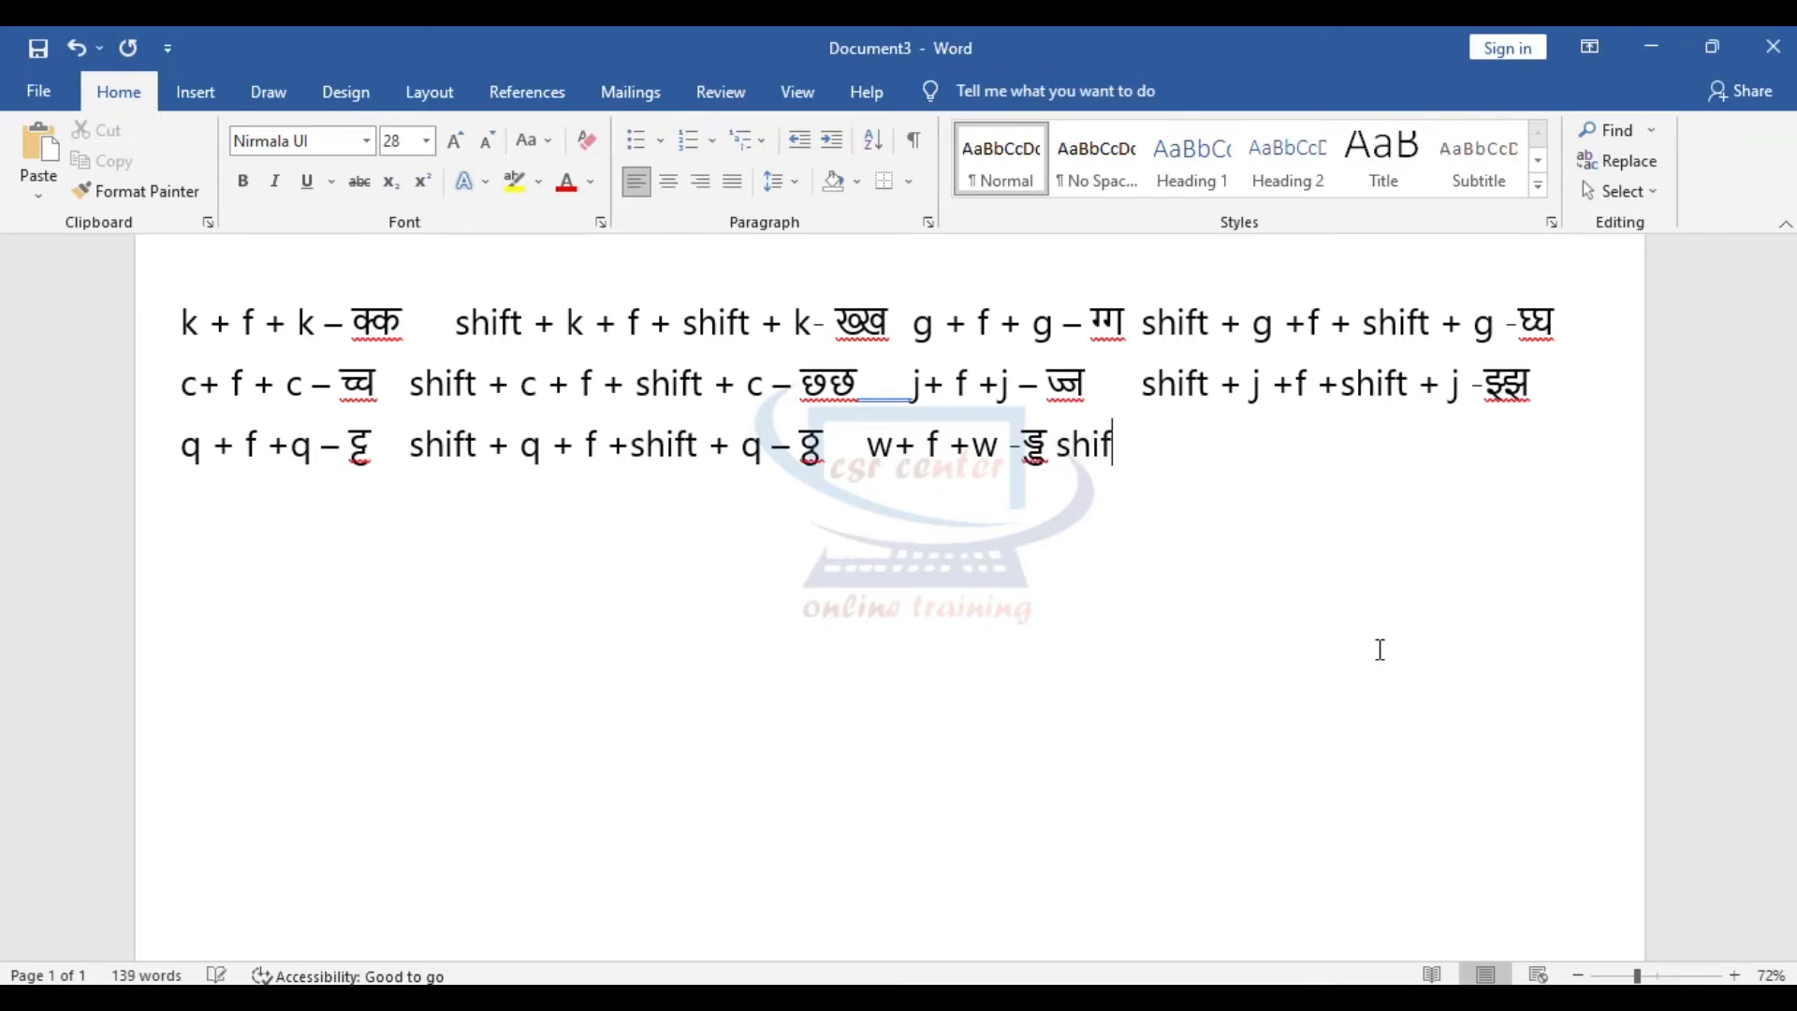
pyautogui.write('+ w +f +shift ')
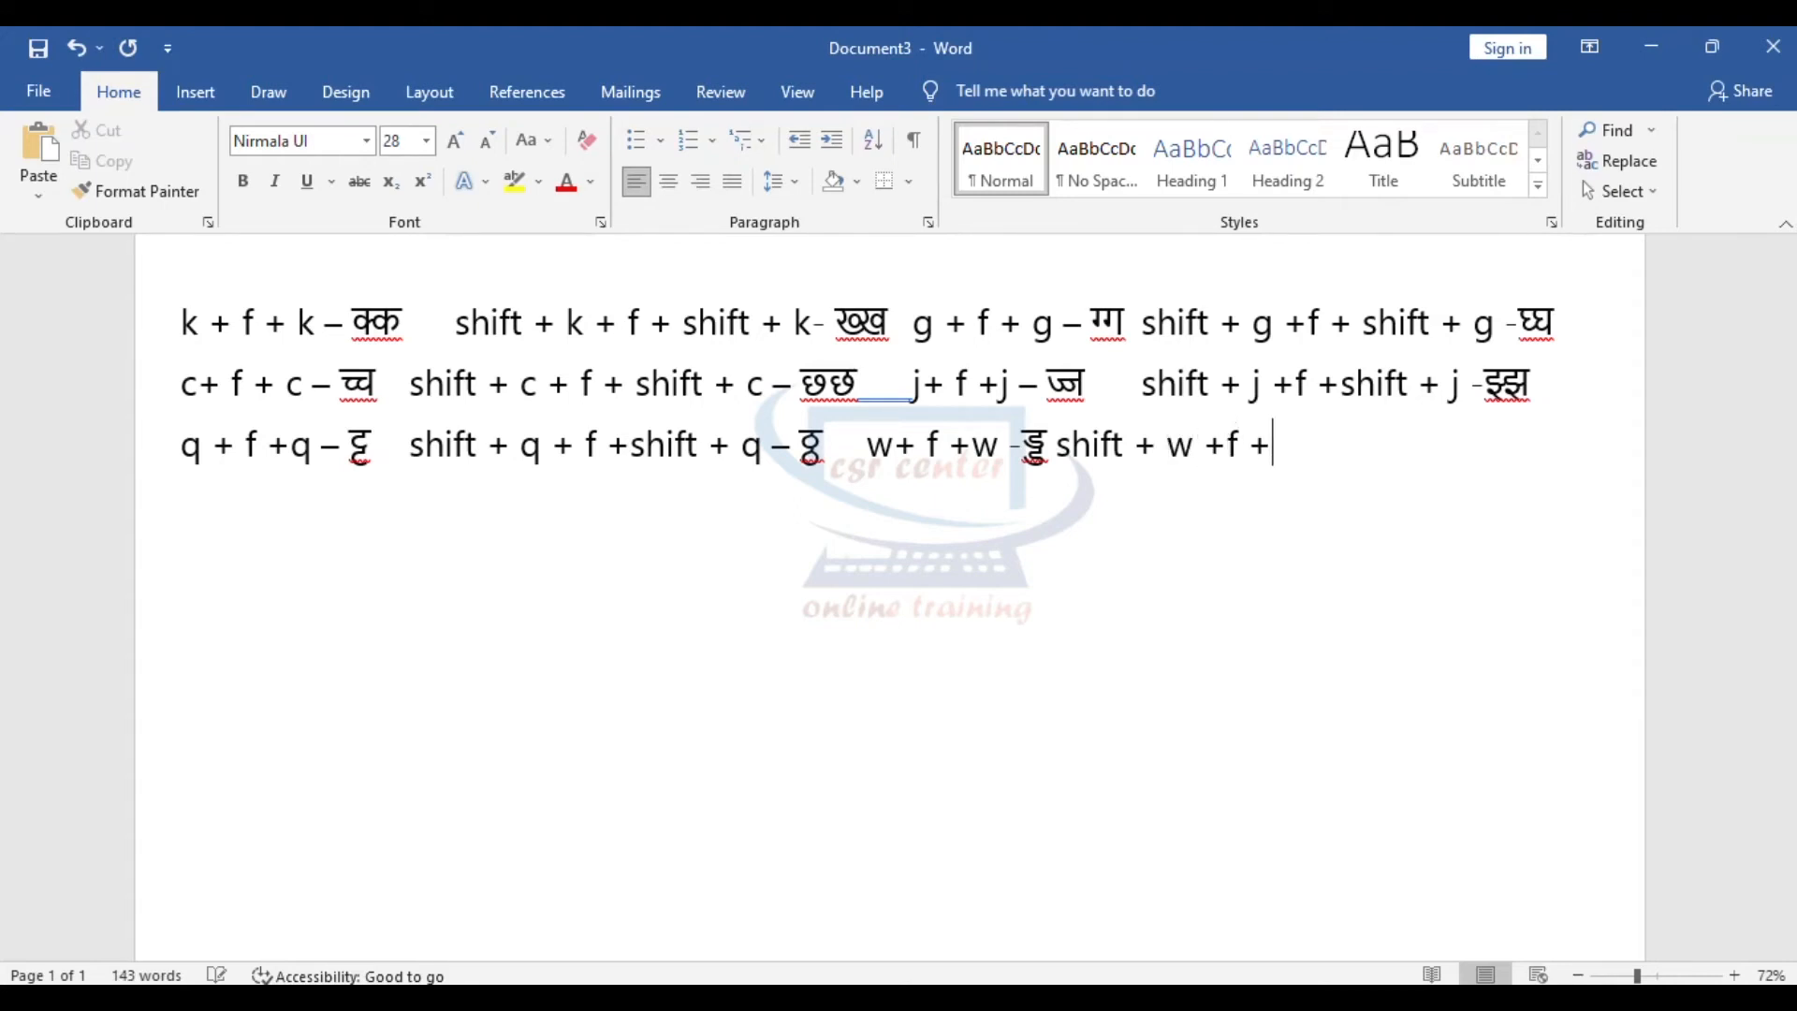
pyautogui.write('+ w')
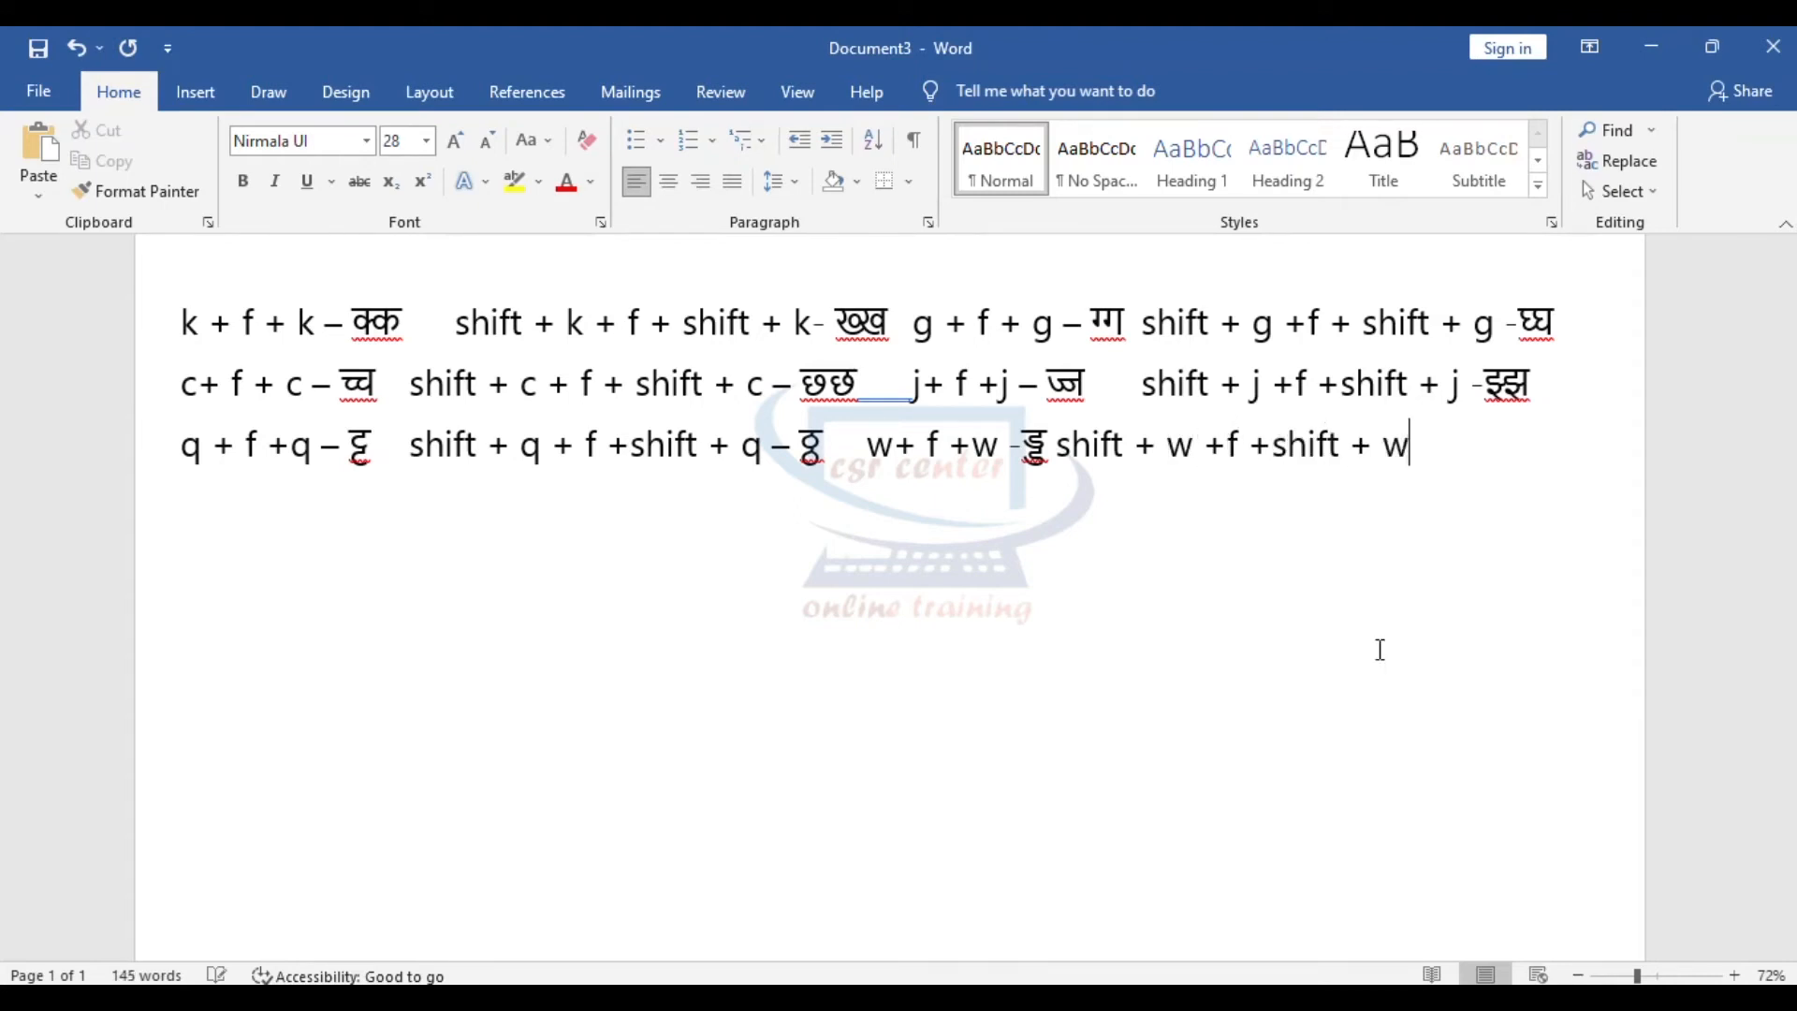
pyautogui.write('- ढ्ढ')
pyautogui.click(1057, 445)
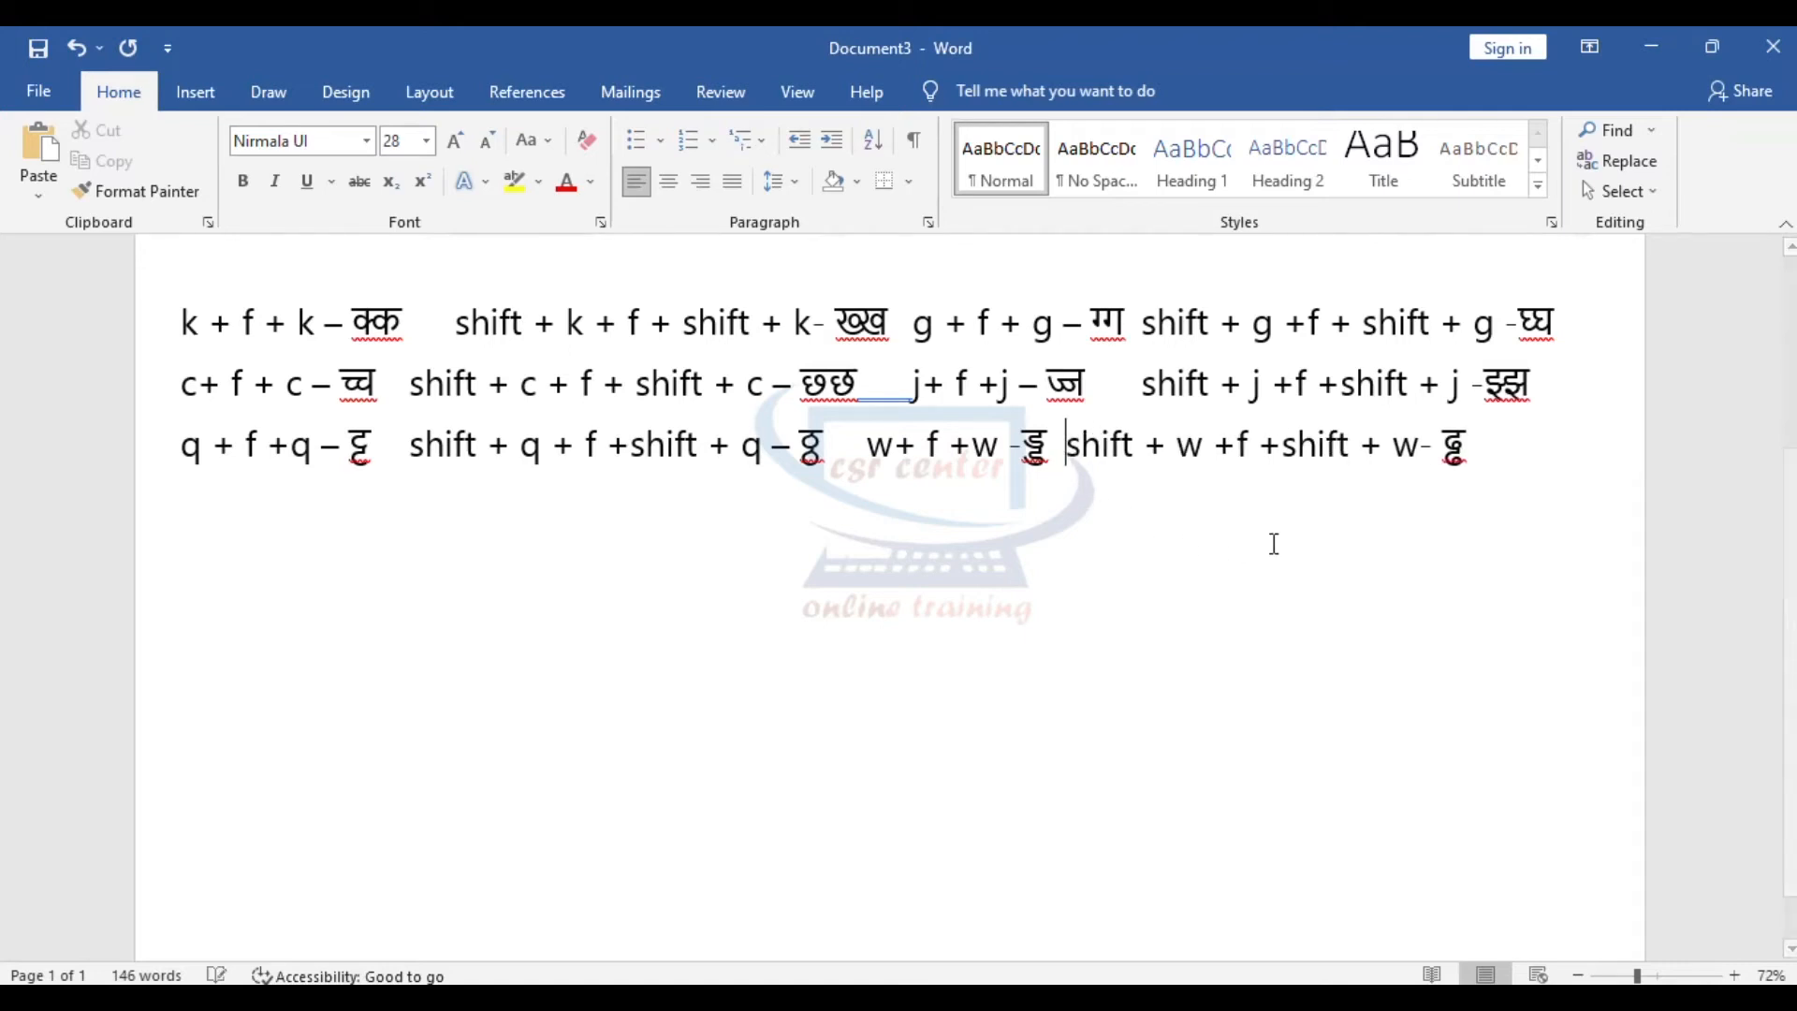
pyautogui.click(1528, 461)
# Enter "shift + n + f + shift + n – ण्ण" on the fourth conjunct line
pyautogui.press('Return')
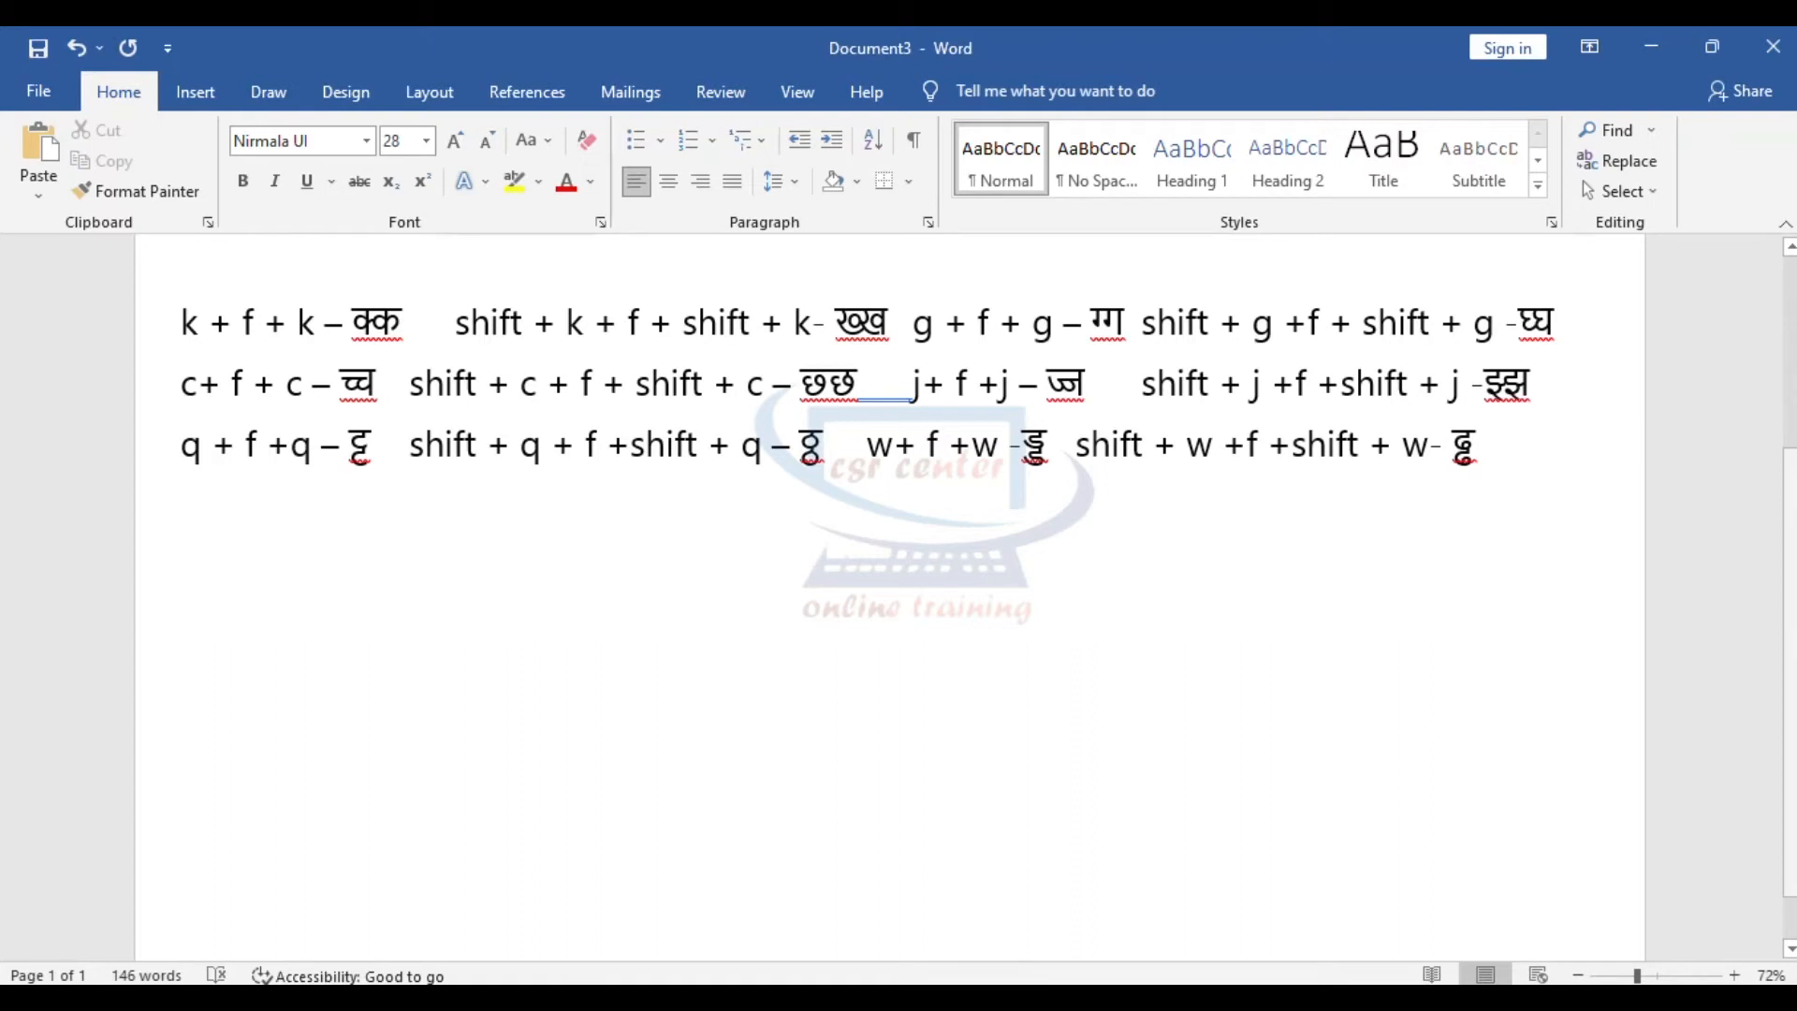
pyautogui.write('shift + n + f + shift ')
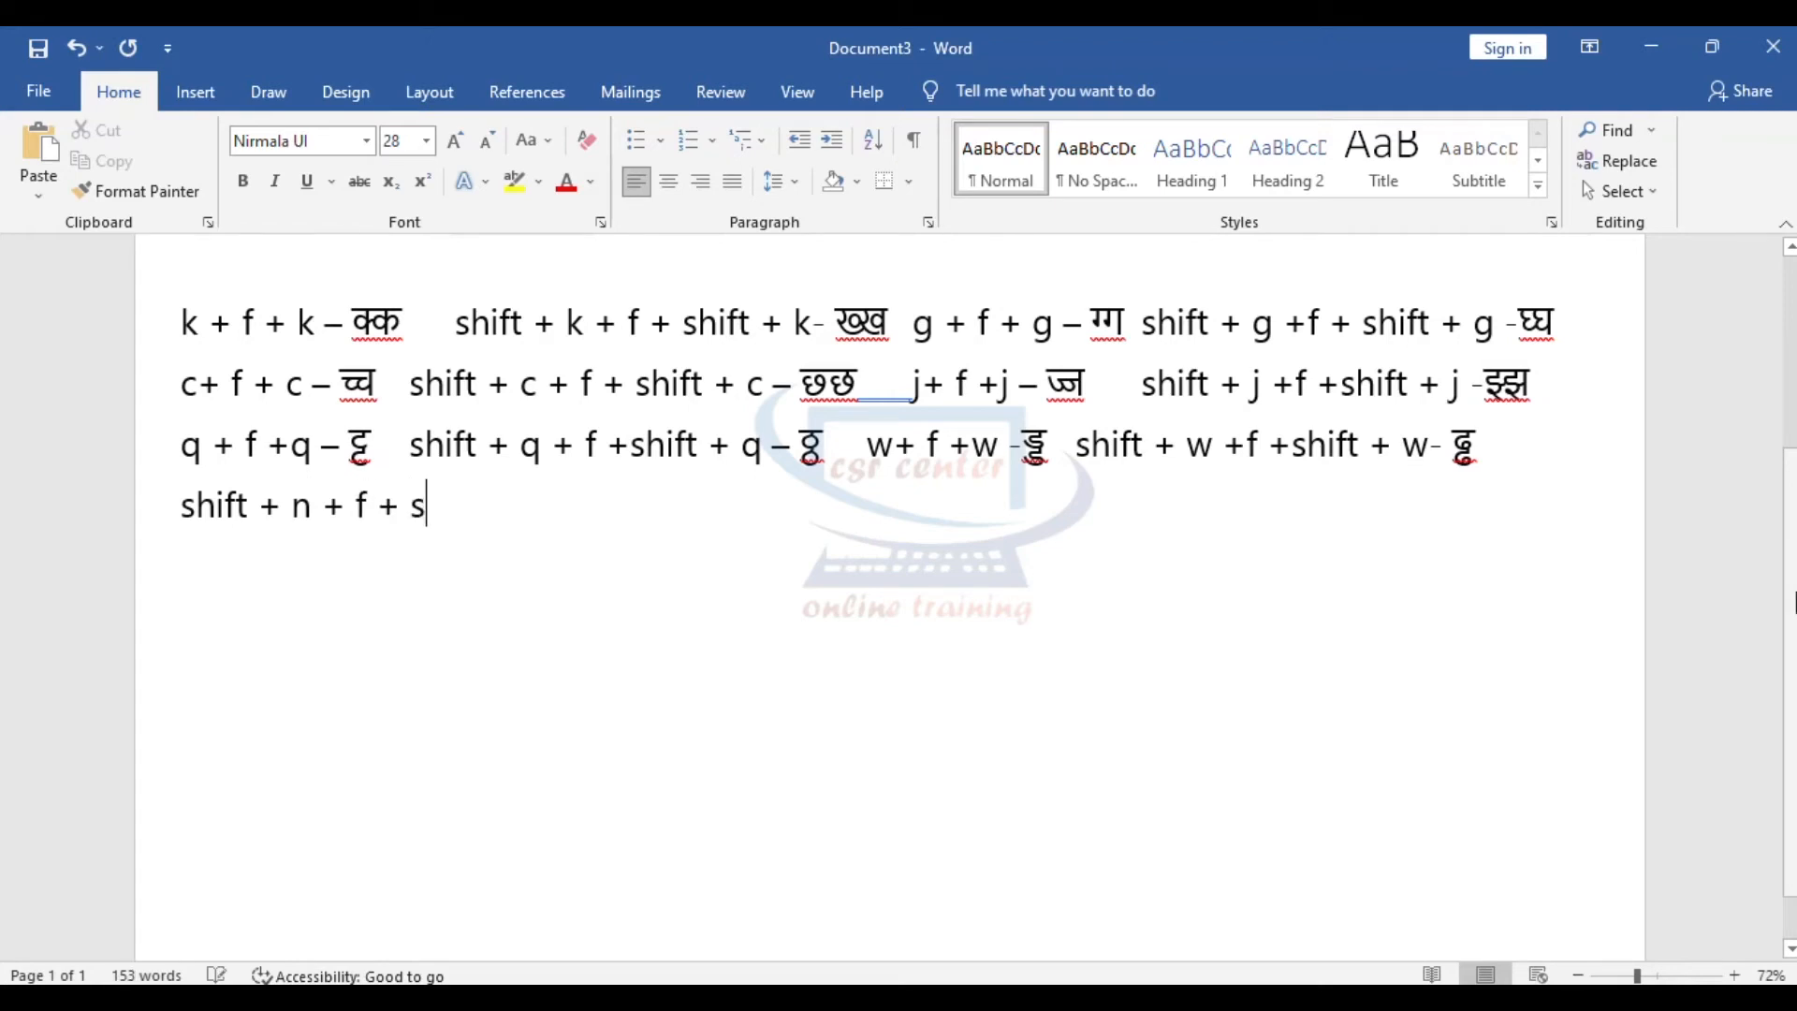
pyautogui.write('+ n ')
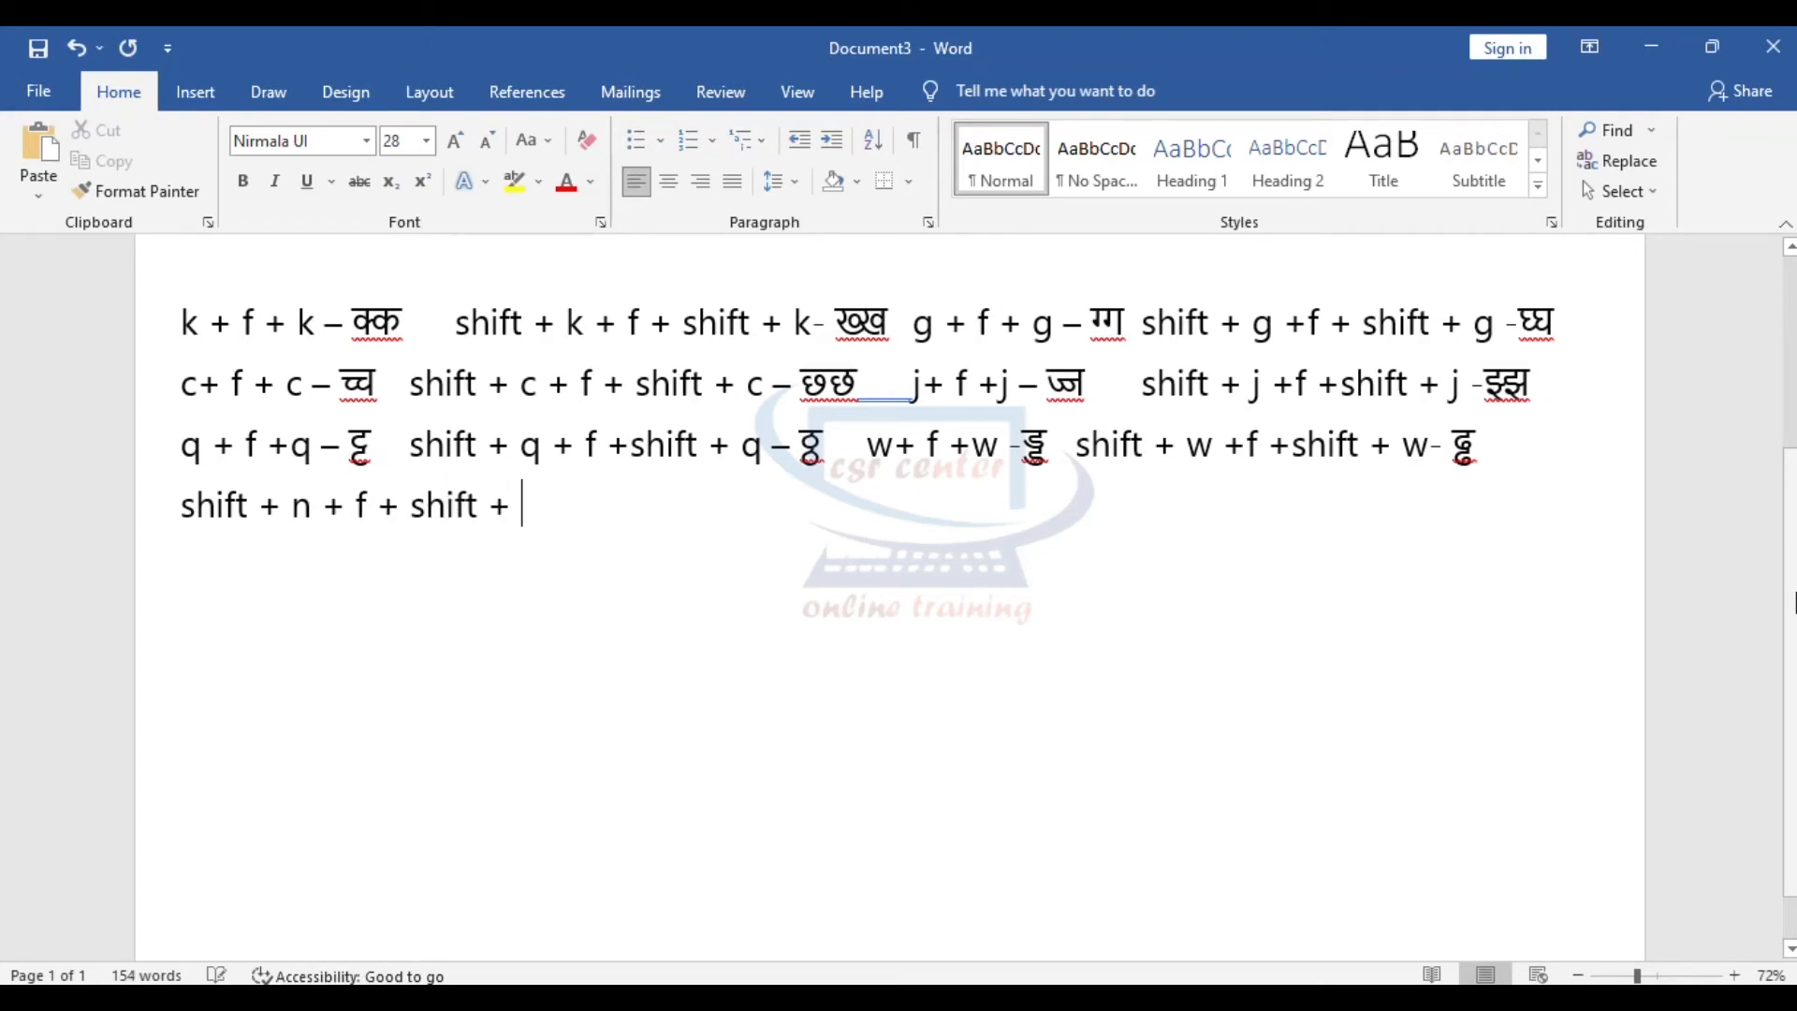
pyautogui.write('- ण्ण')
# On a new line below the ण्ण entry, enter "t+ f + t – त्त" and "shift + t +f +shift + t – थ्थ"
pyautogui.press('Return')
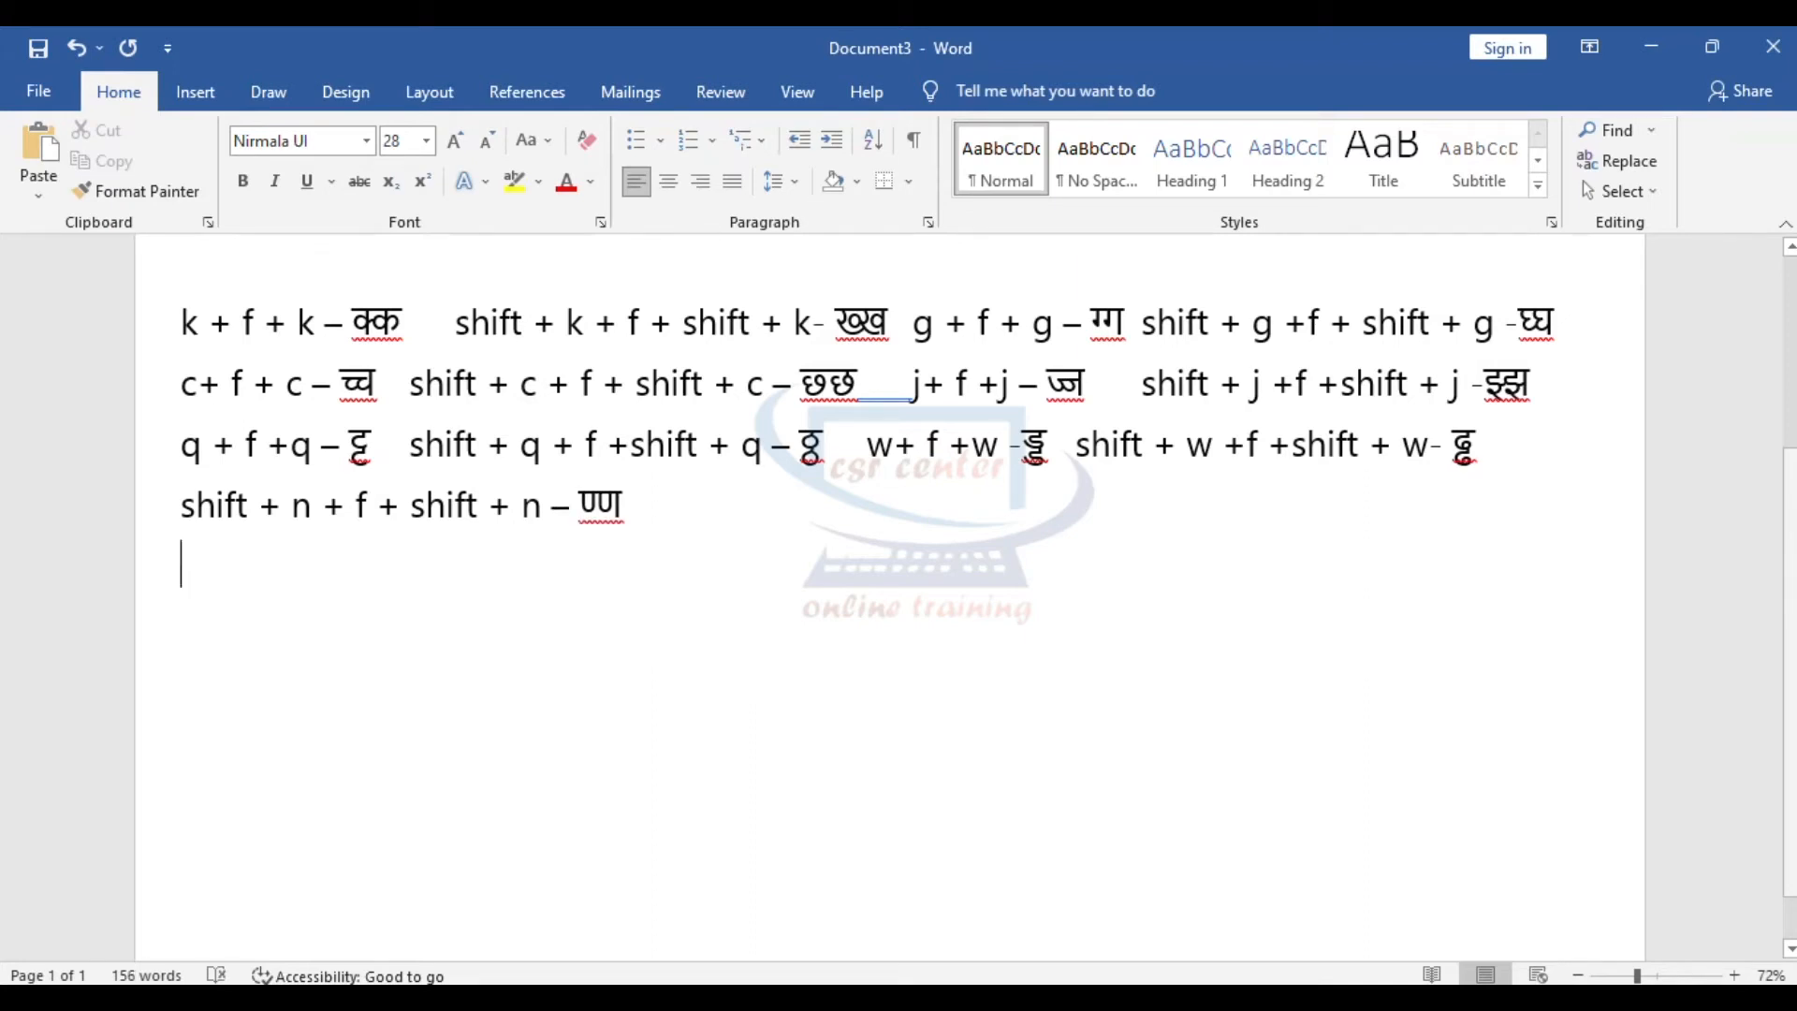
pyautogui.write('t+ f + t -')
pyautogui.write(' त्त')
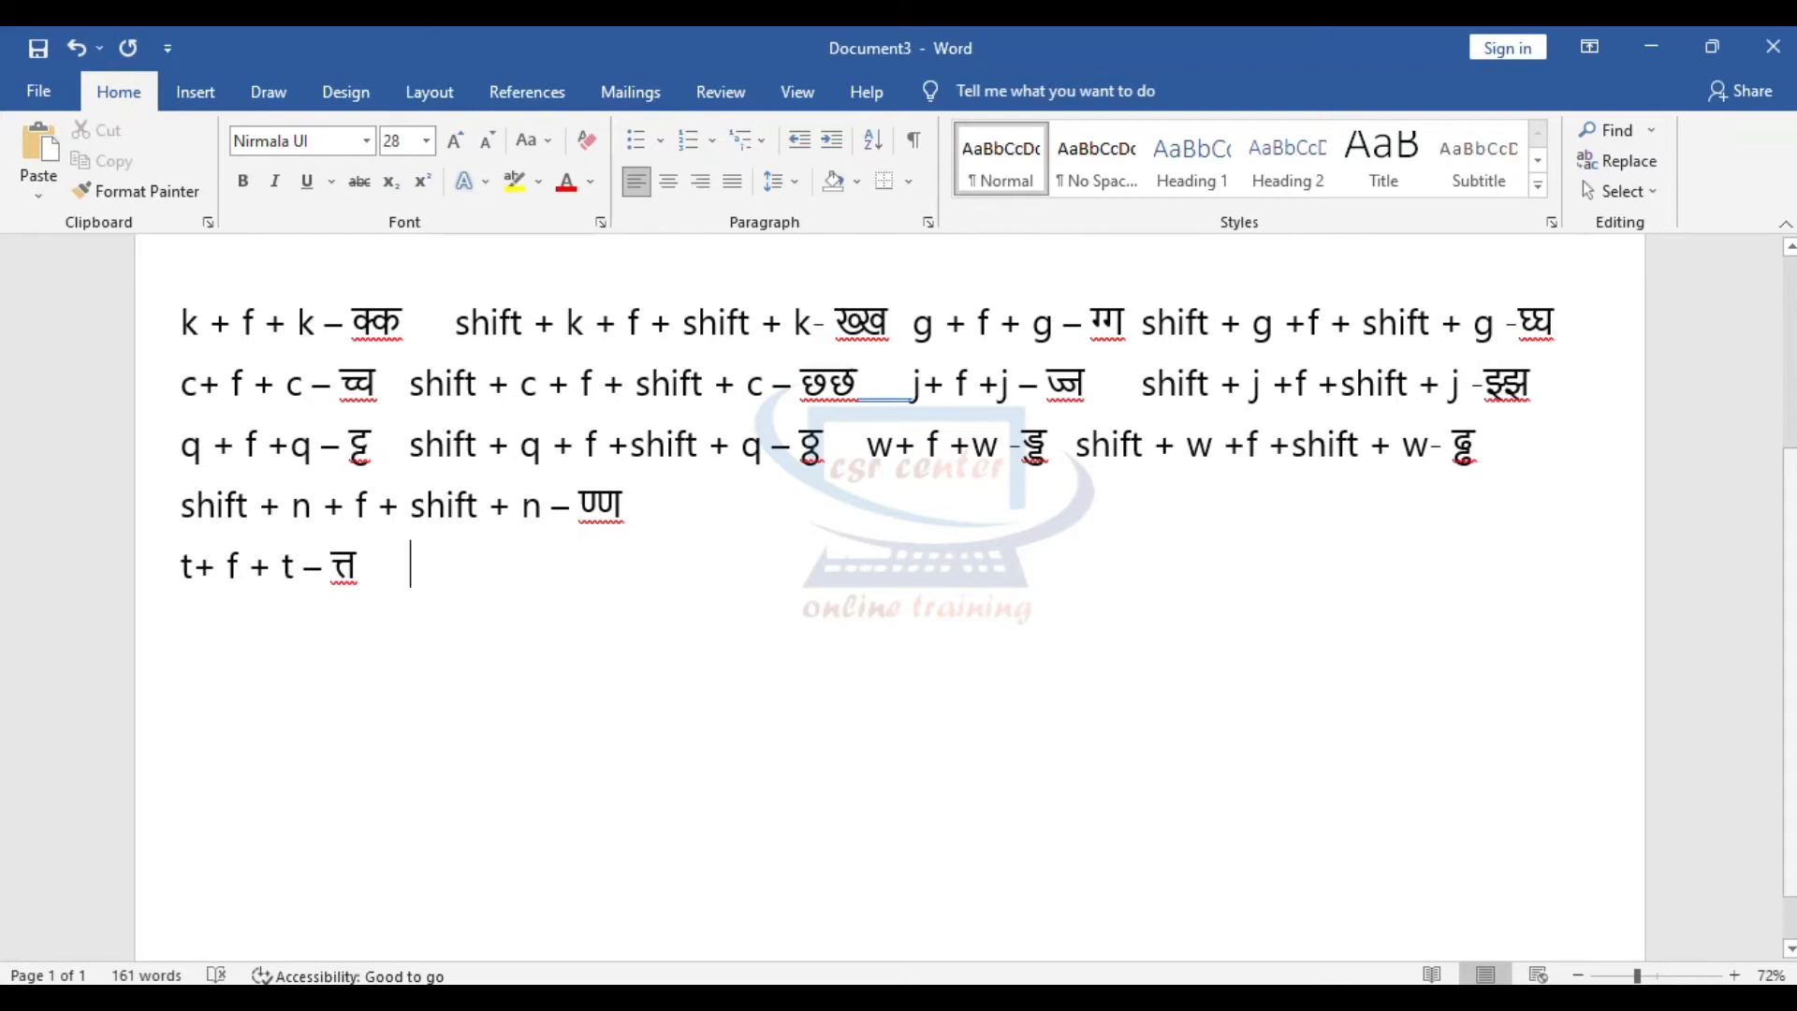
pyautogui.write('   shift + t + :')
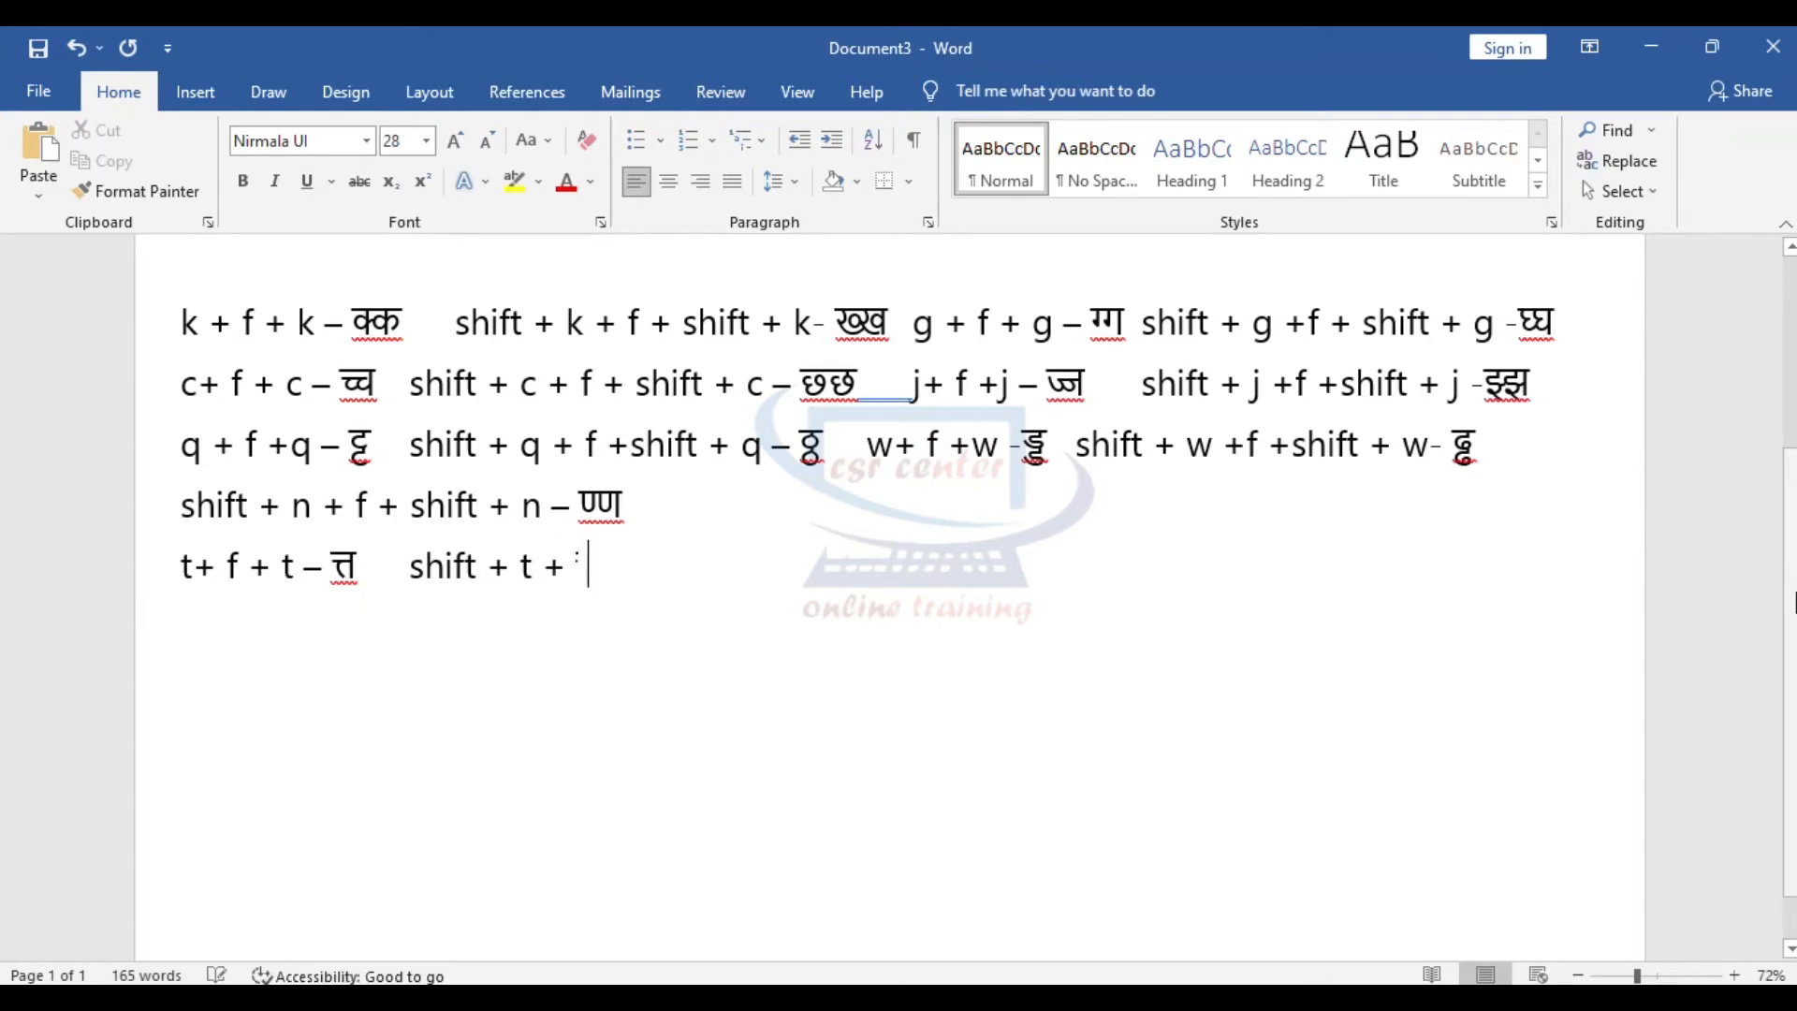
pyautogui.press('BackSpace')
pyautogui.write('f +shift + ')
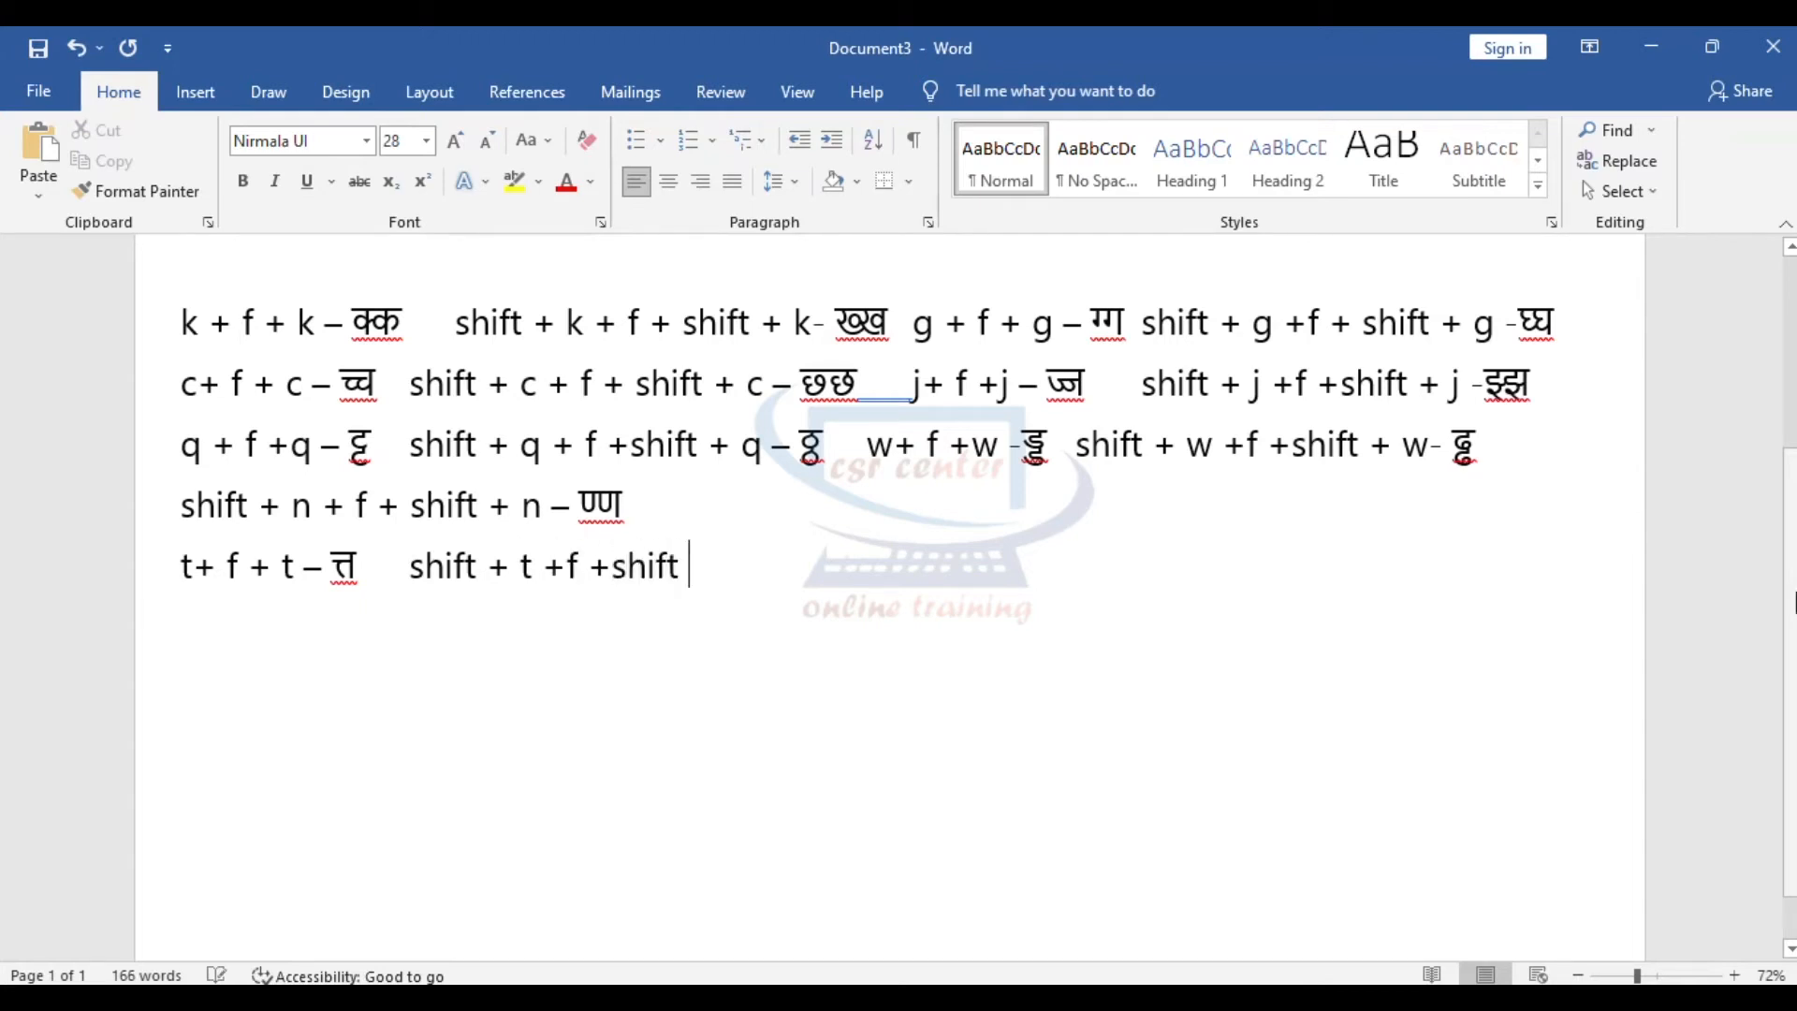
pyautogui.write('t - ')
pyautogui.write('थ')
pyautogui.write('्थ')
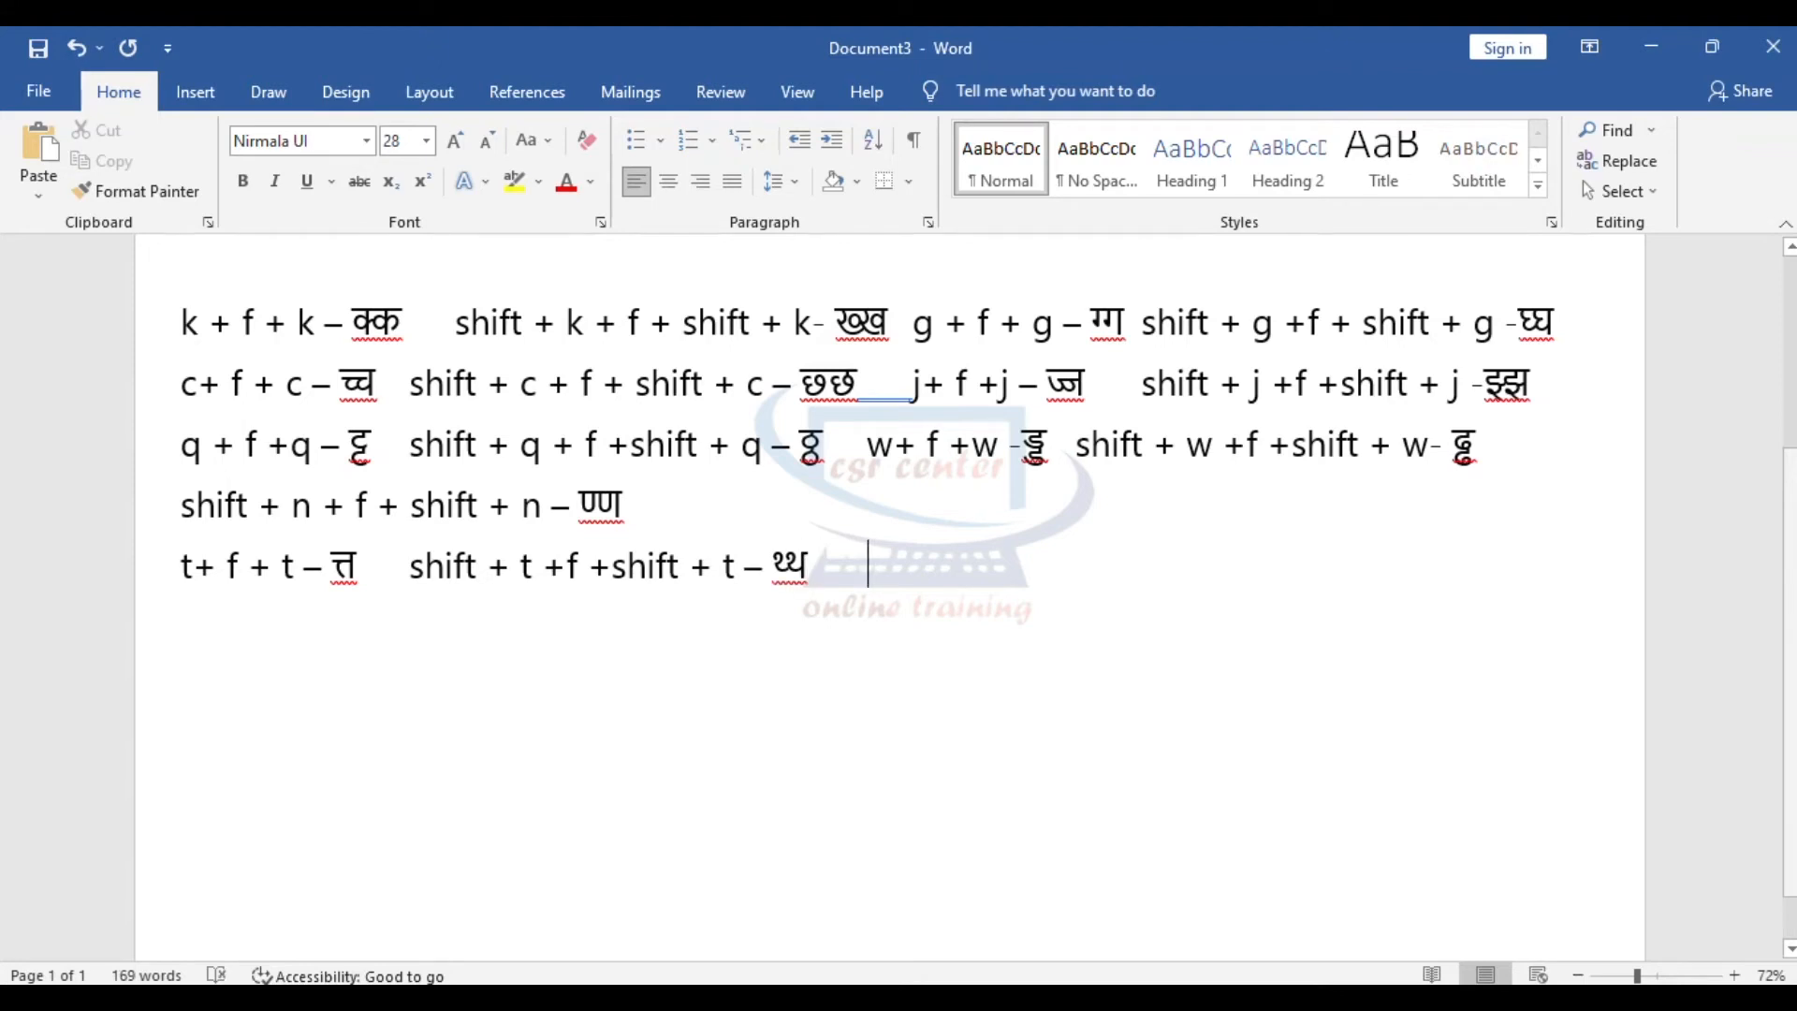
# Complete the fifth conjunct line with "d+ f +d -द्द" and "shift + d + f +shift + d- ध्ध"
pyautogui.write(' d+ f +d -')
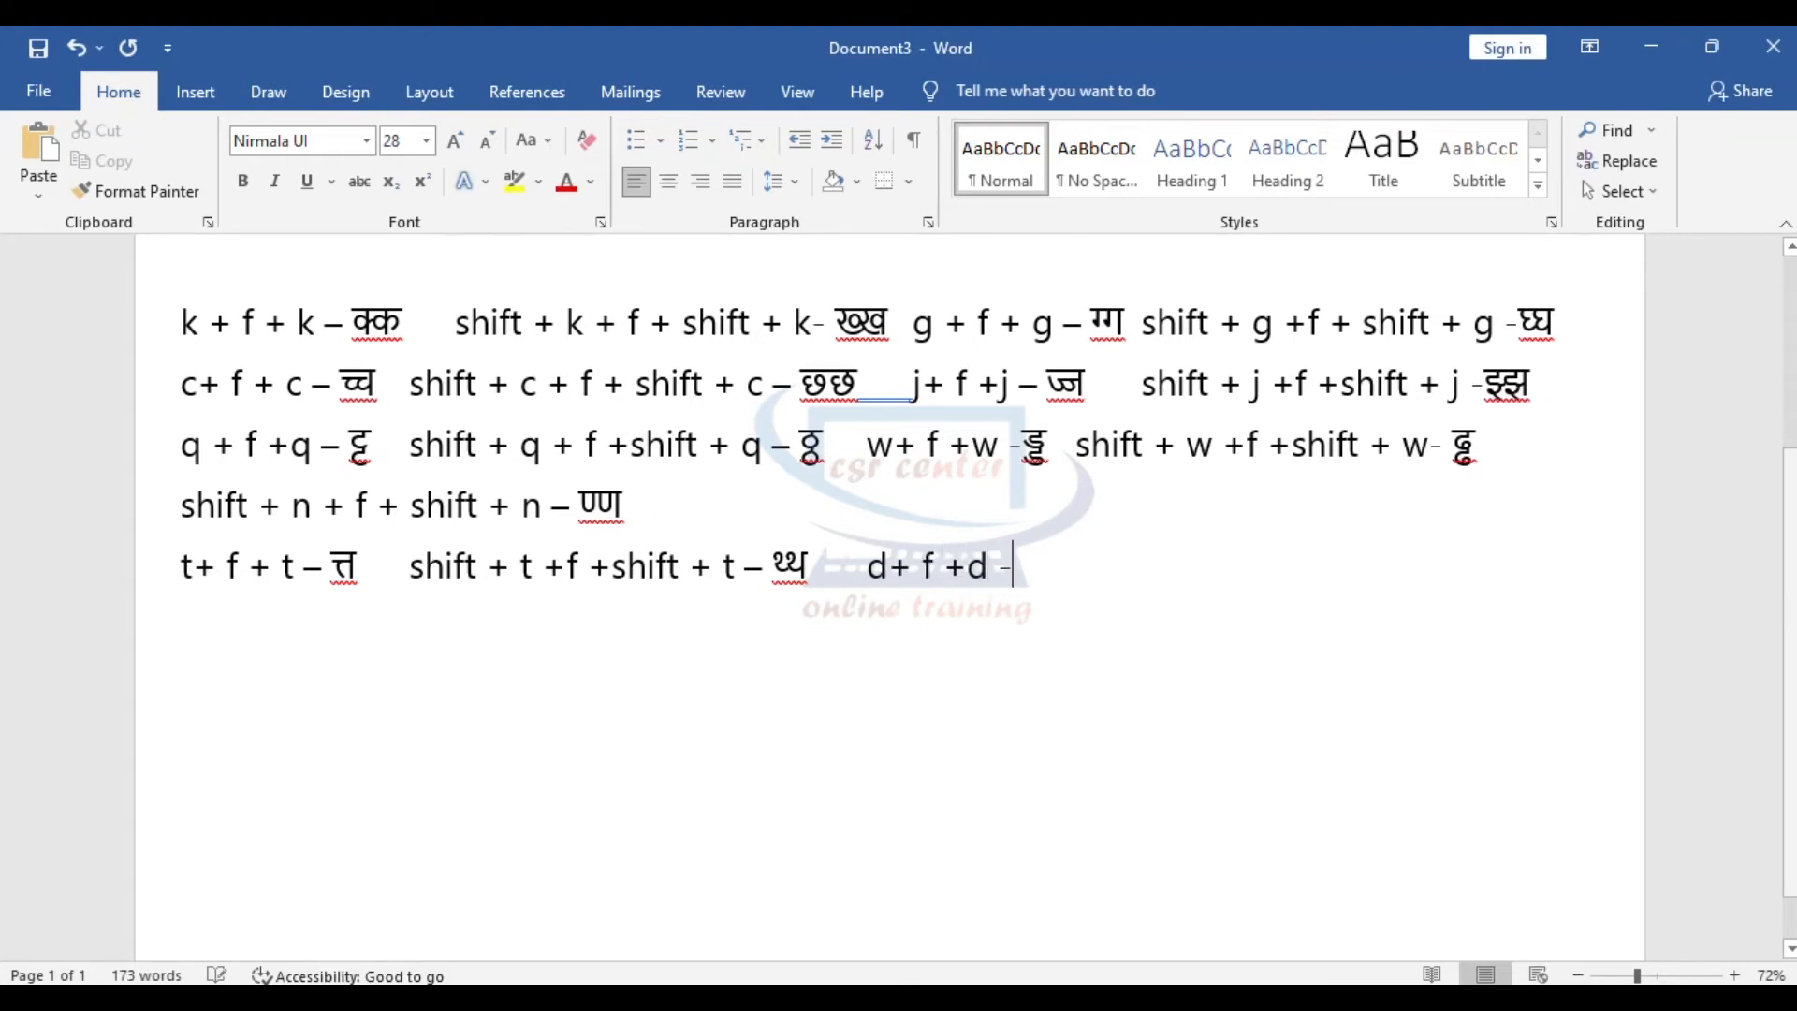
pyautogui.write('द्द      shift + d +')
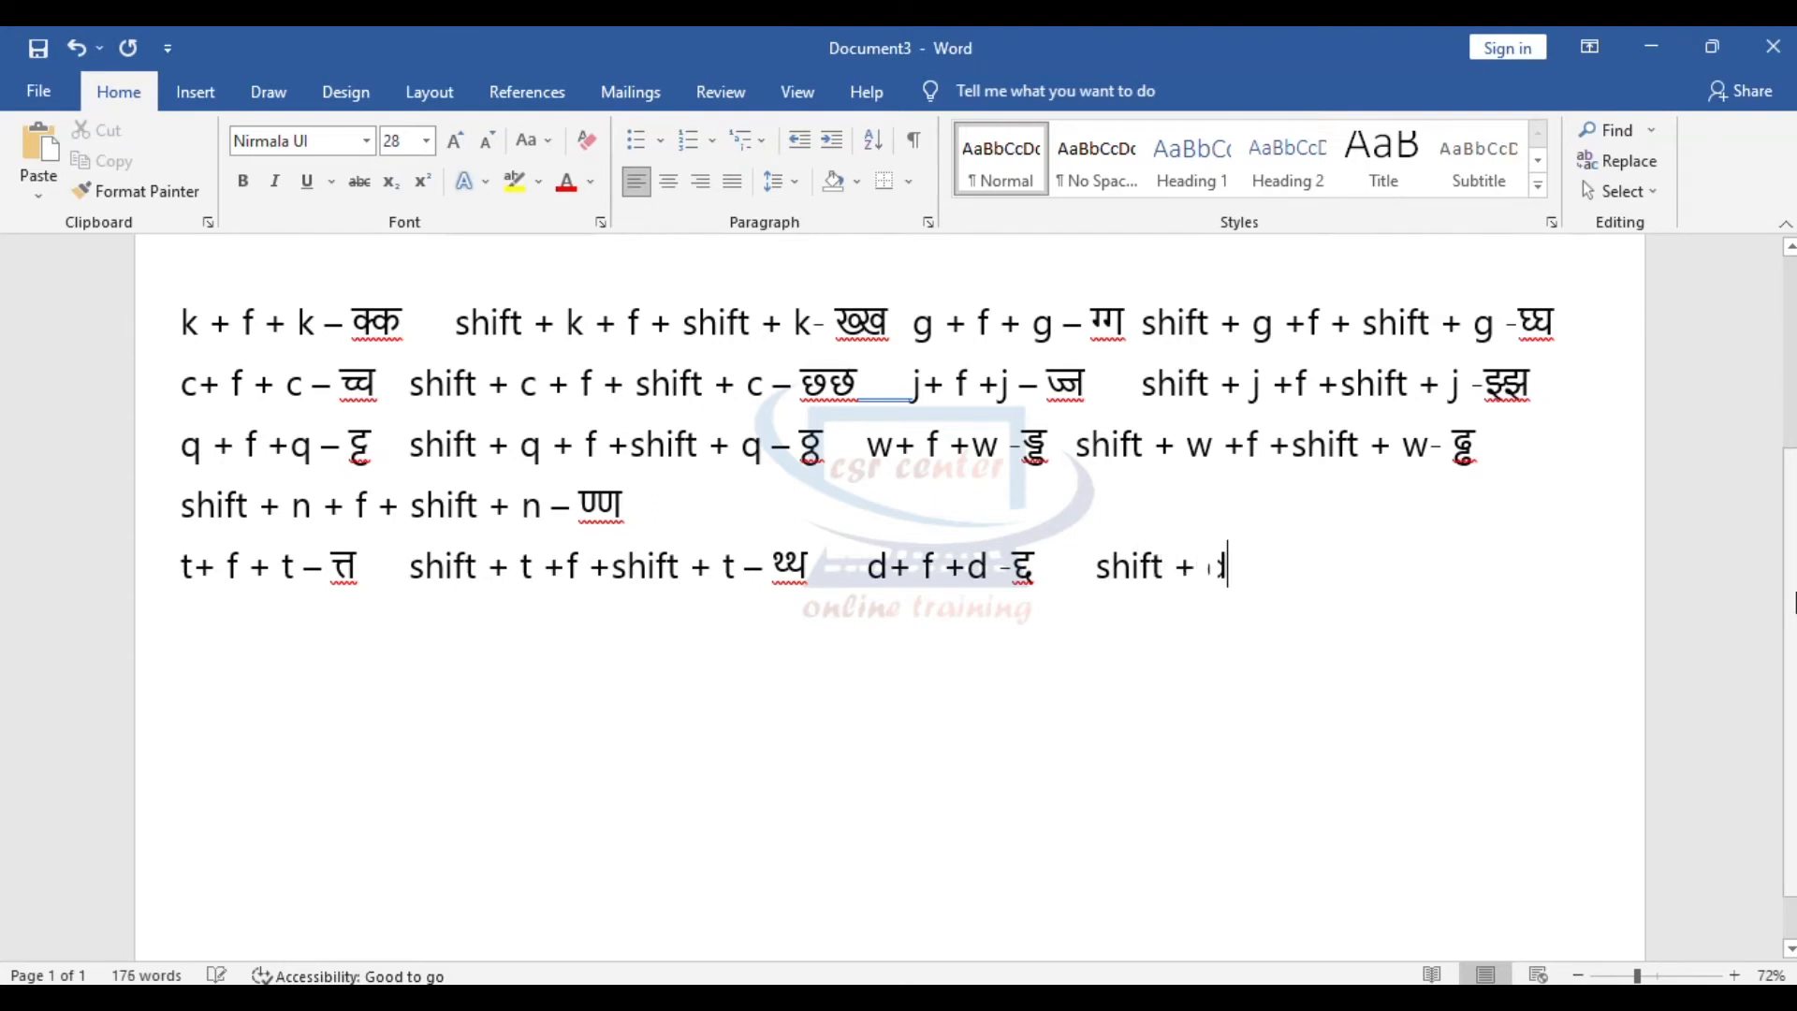
pyautogui.write(' f +shift + d')
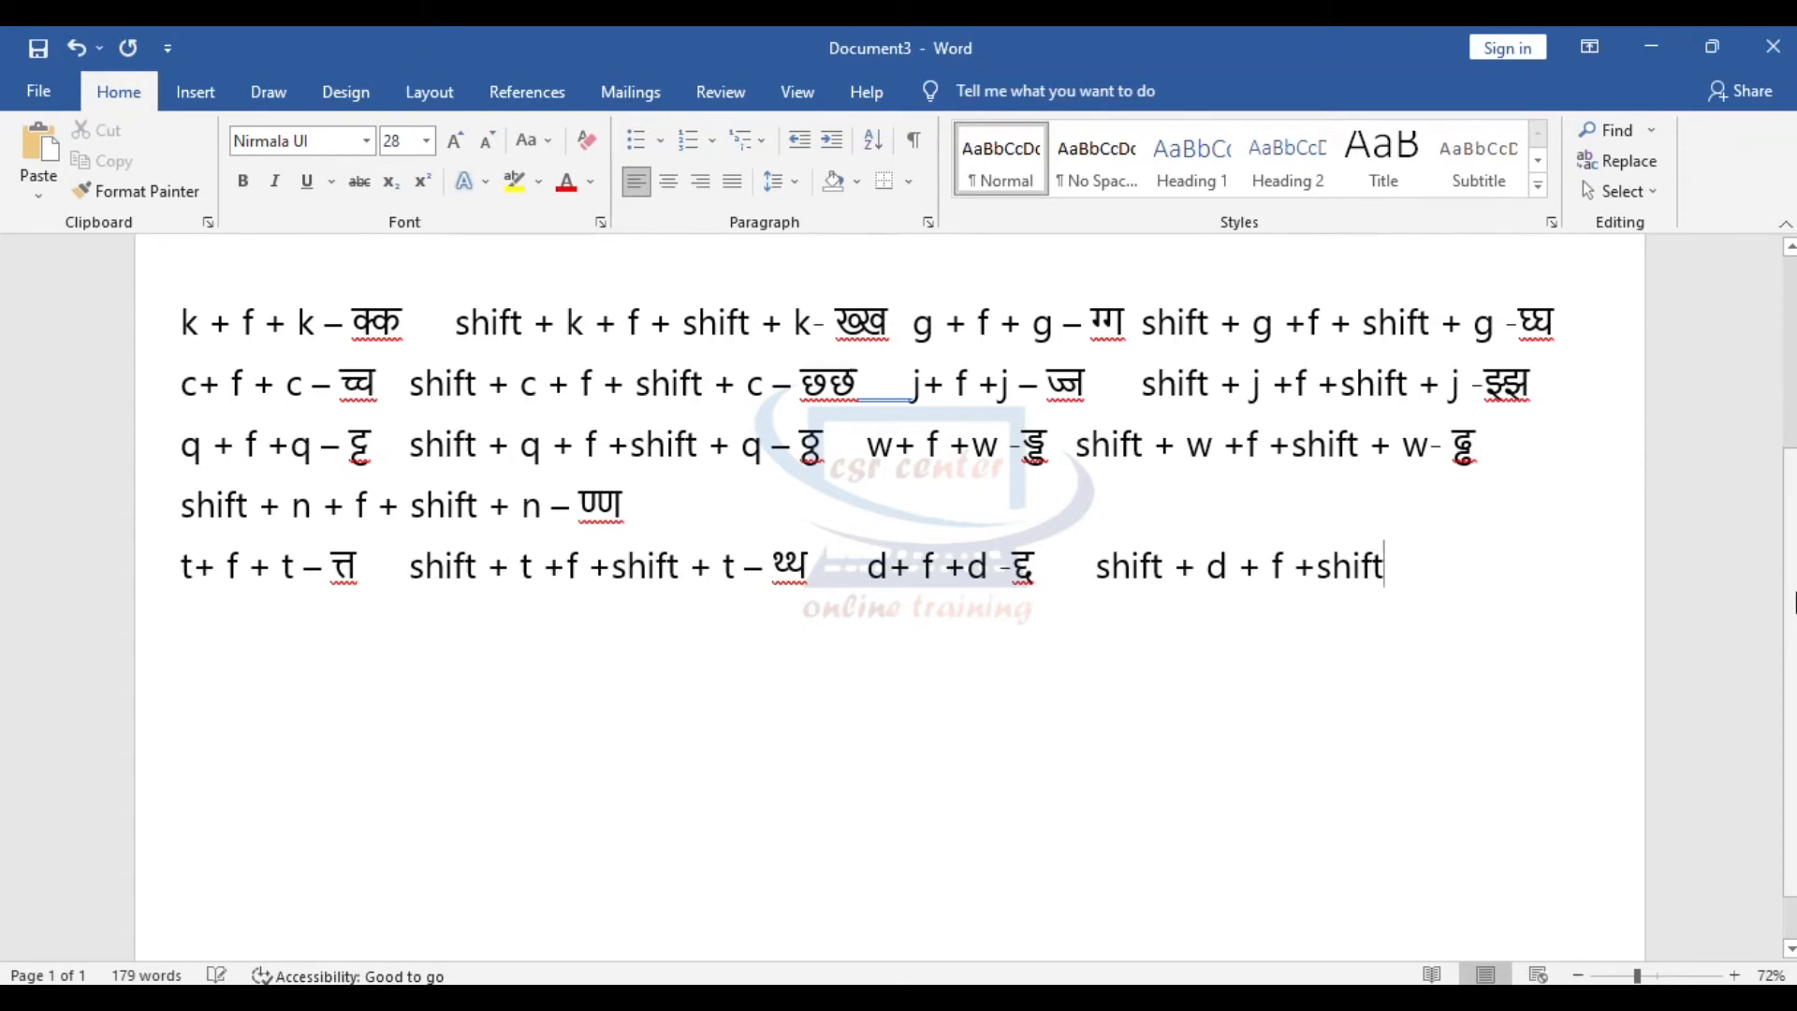
pyautogui.write('- ध्ध')
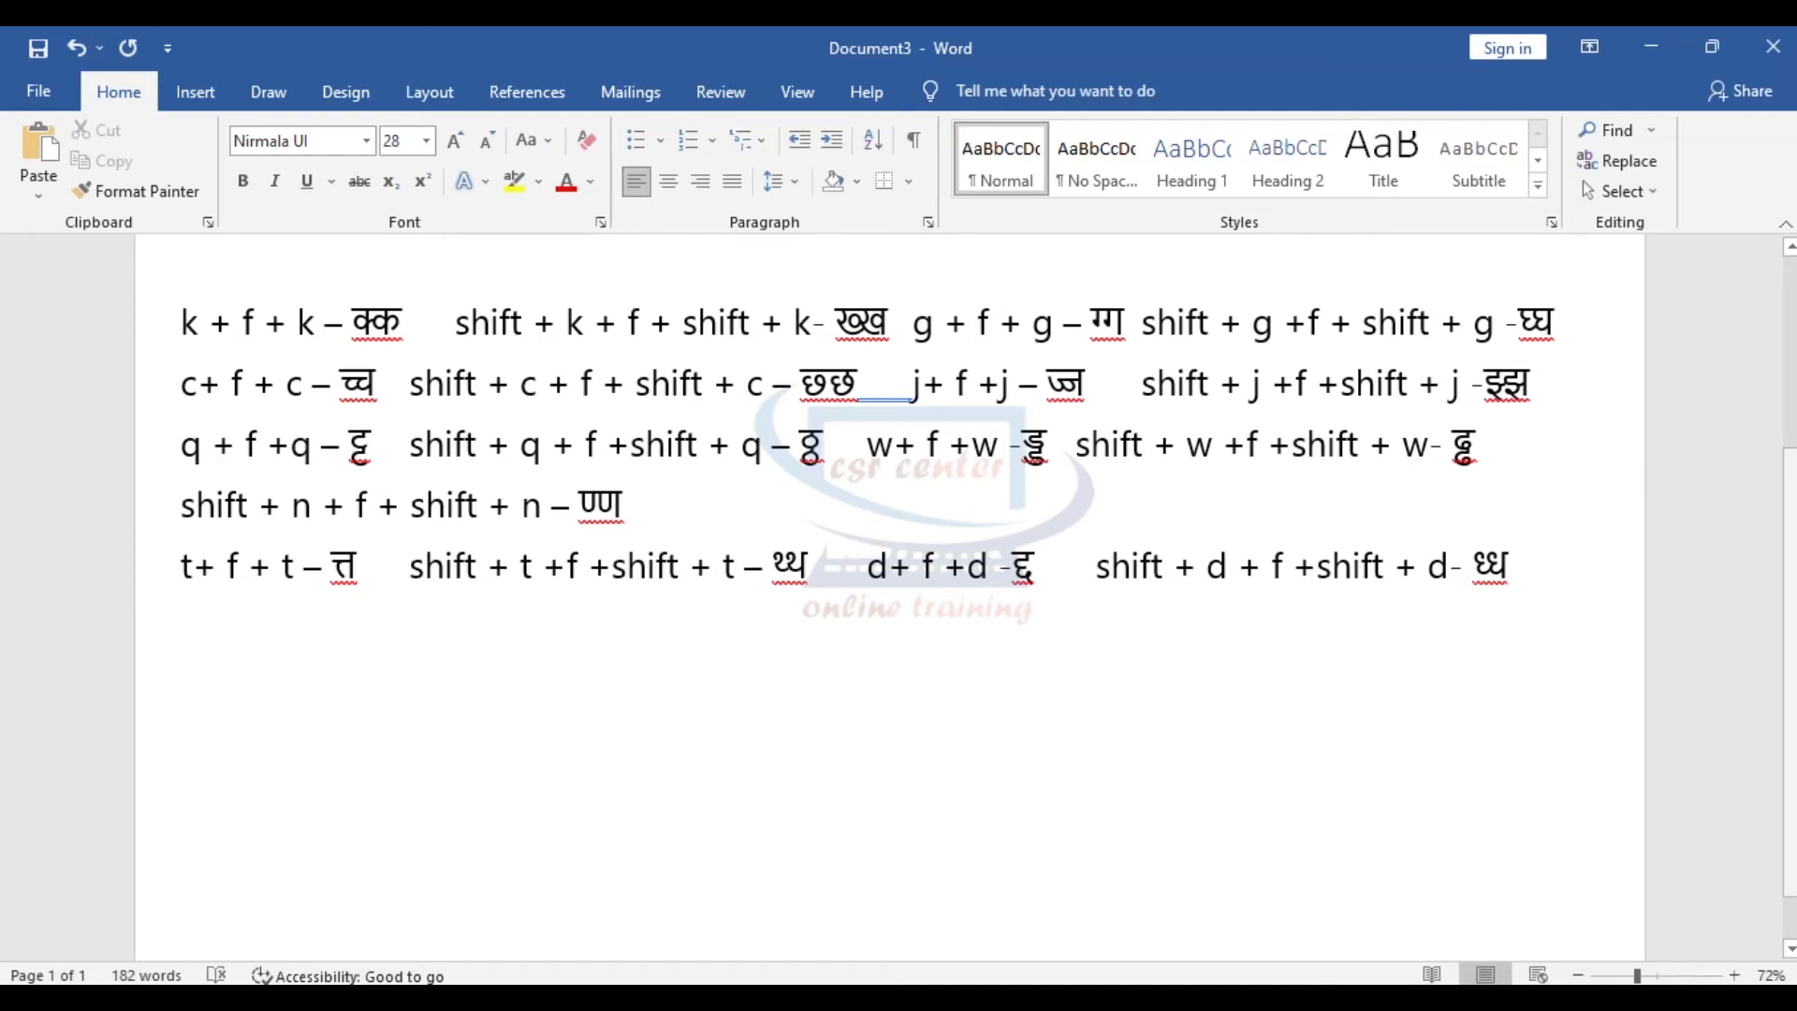
# Enter "n + f+ n – न्न" on a line of its own below the त्त line
pyautogui.press('Return')
pyautogui.write('n + f+ n - न्न')
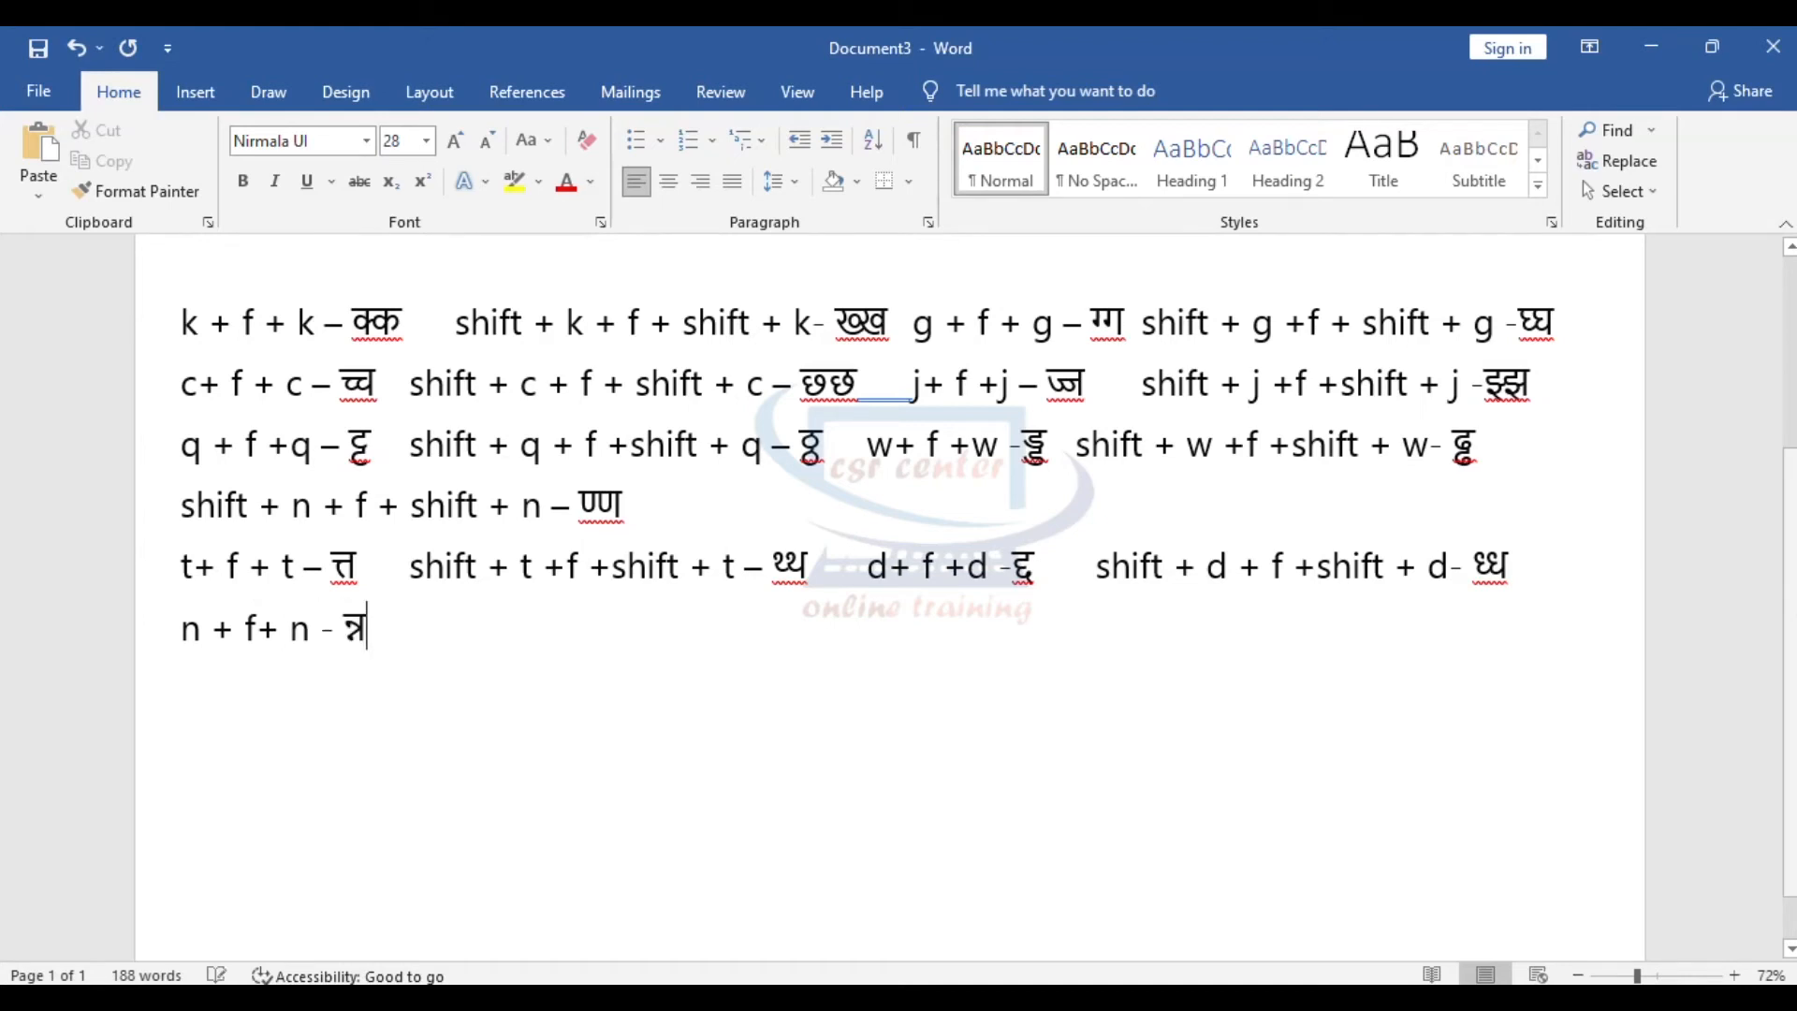
pyautogui.press('Return')
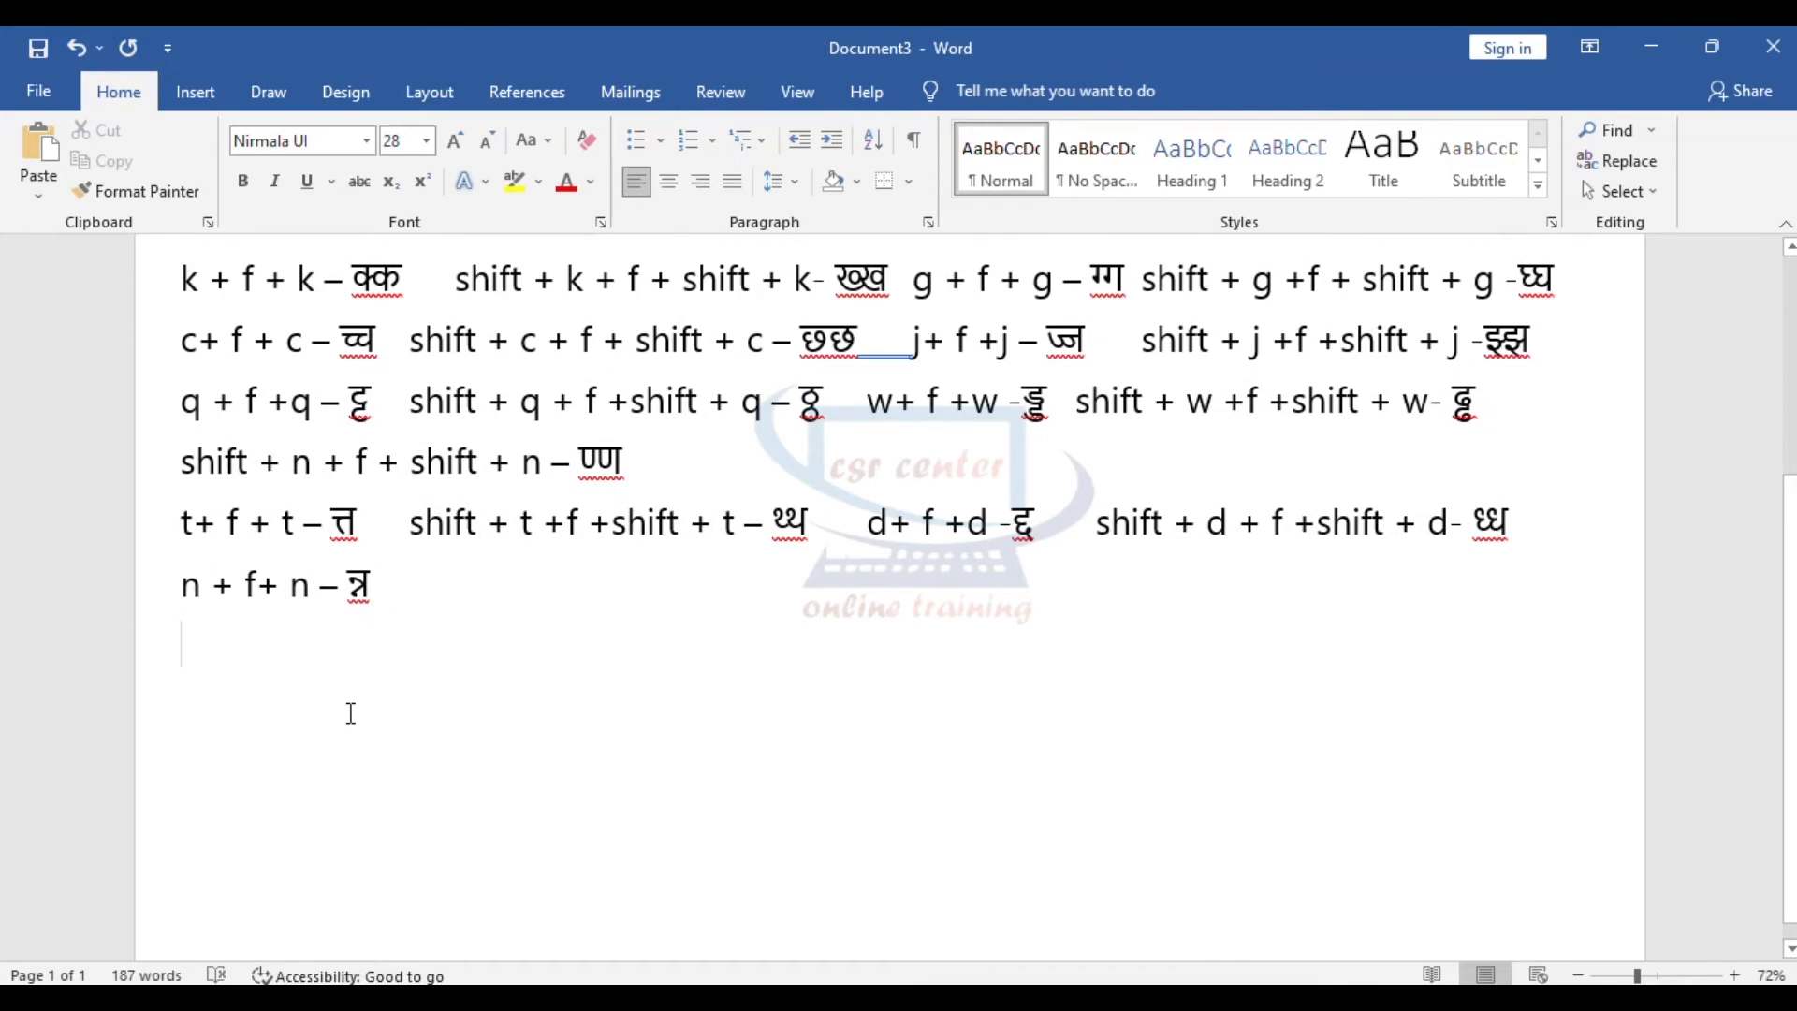
# Enter "p + f + p- प्प" and "shift + p +f + shift + p -फ्फ" on the seventh conjunct line
pyautogui.write('p + ')
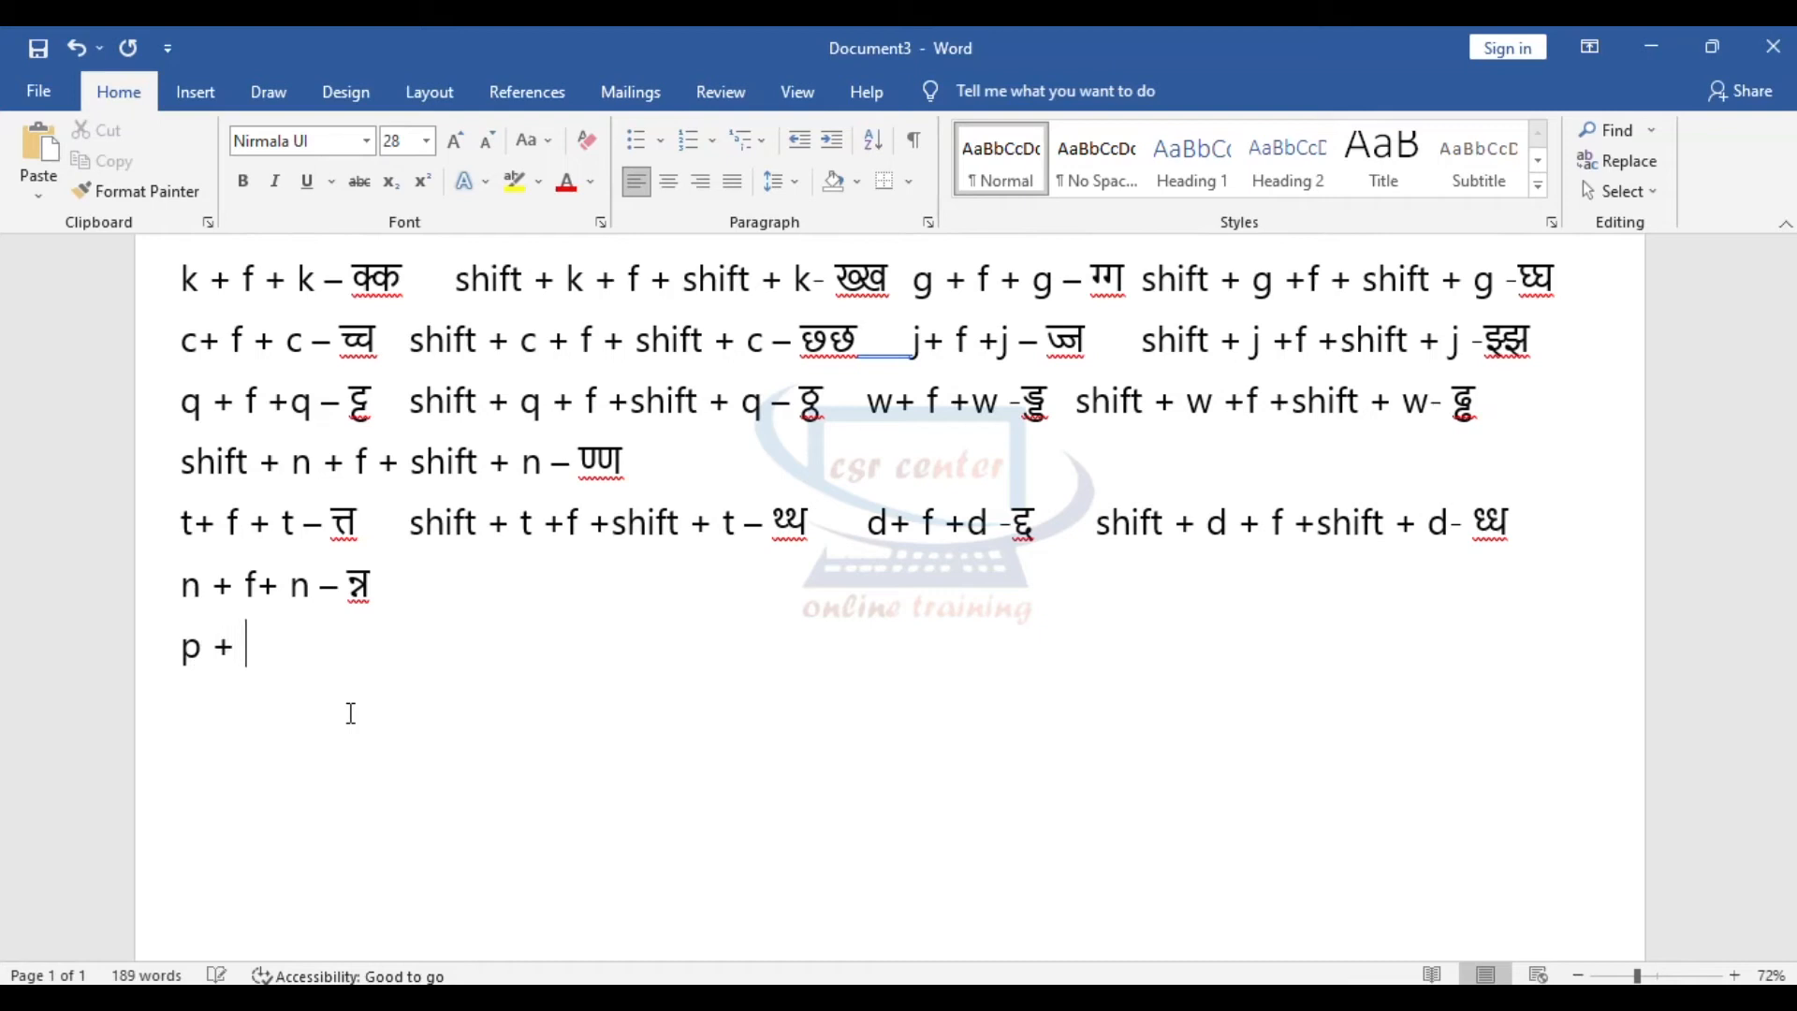
pyautogui.write('f + p- प्प')
pyautogui.press('Tab')
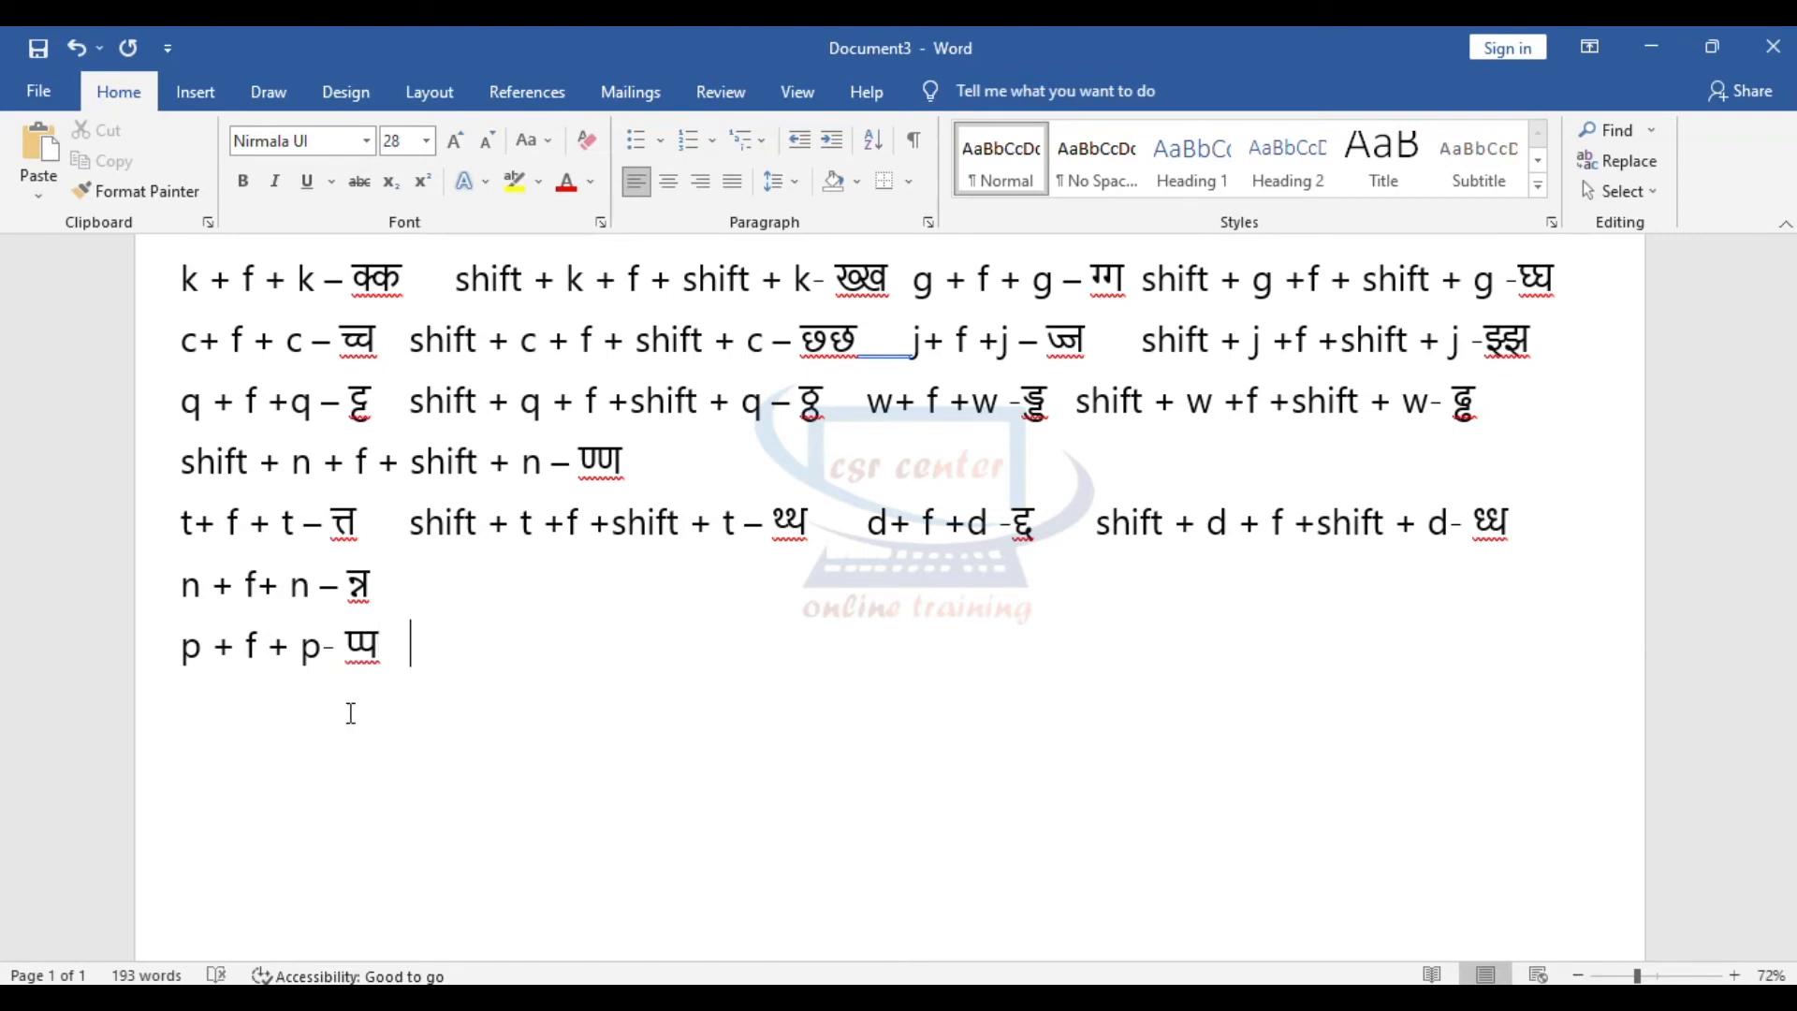
pyautogui.write('shift ')
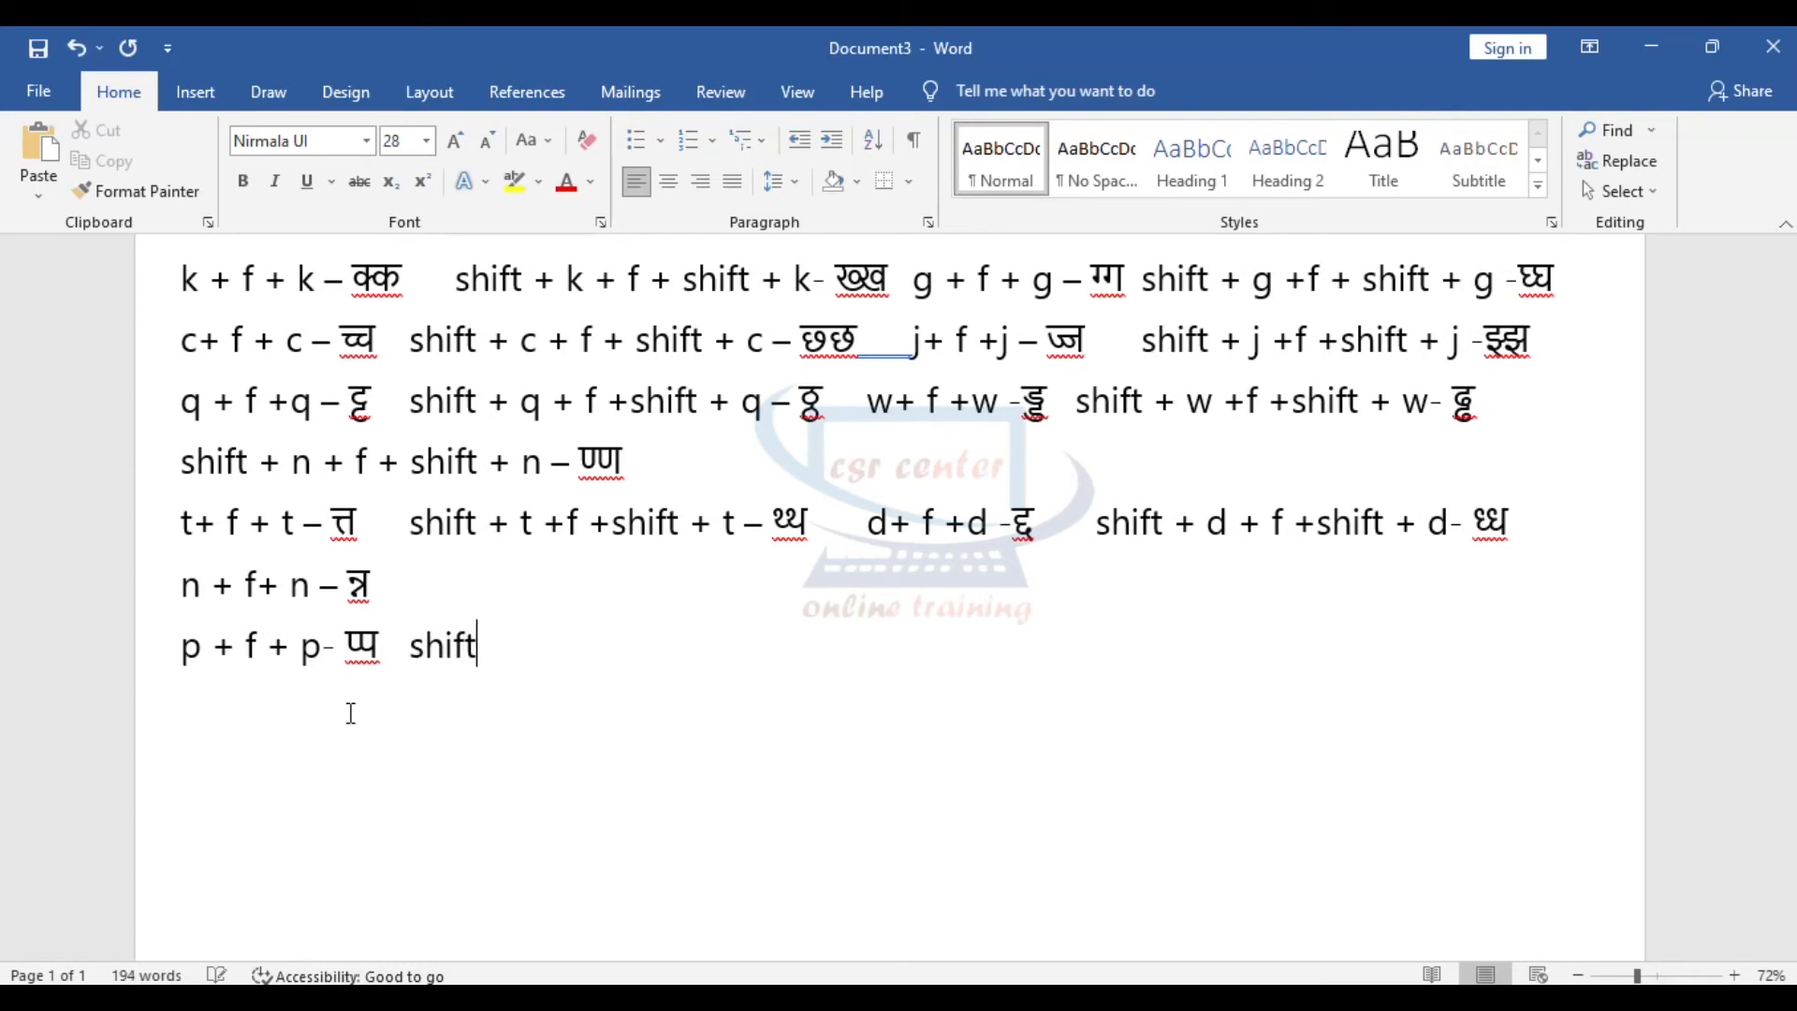
pyautogui.write('+ p +f + shift + p -')
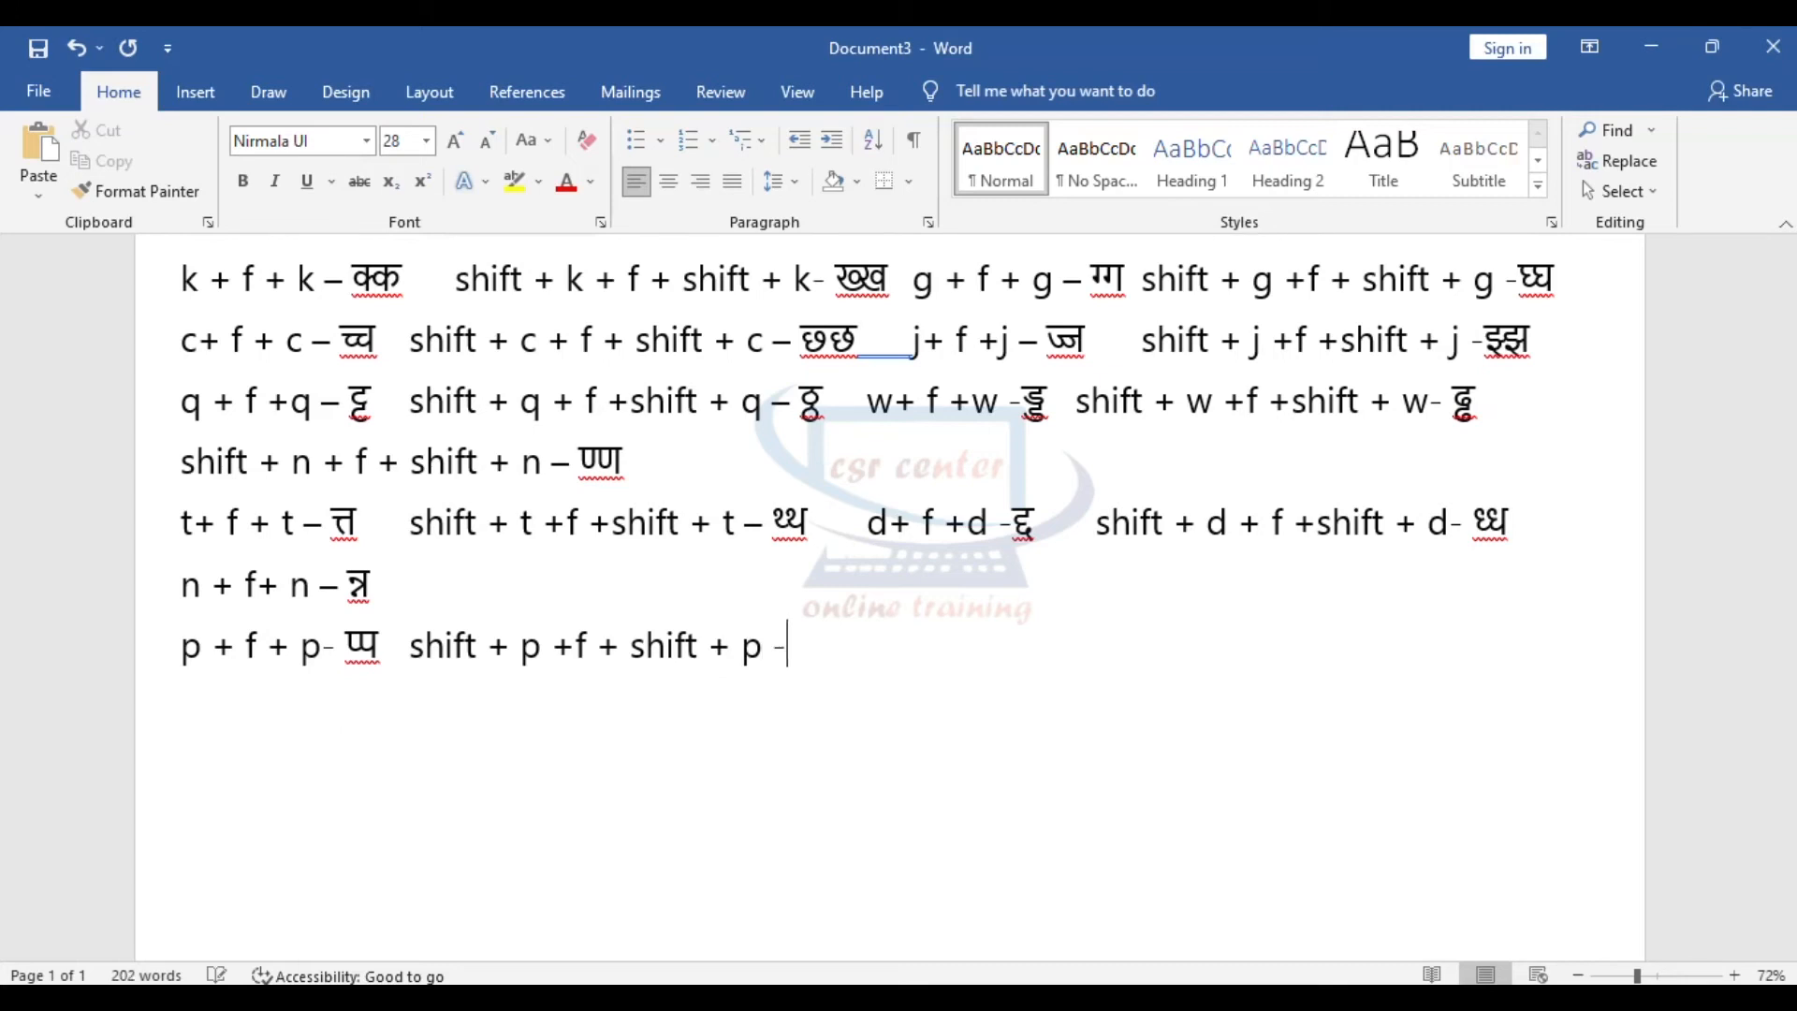
pyautogui.write('फ्फ  b+ f')
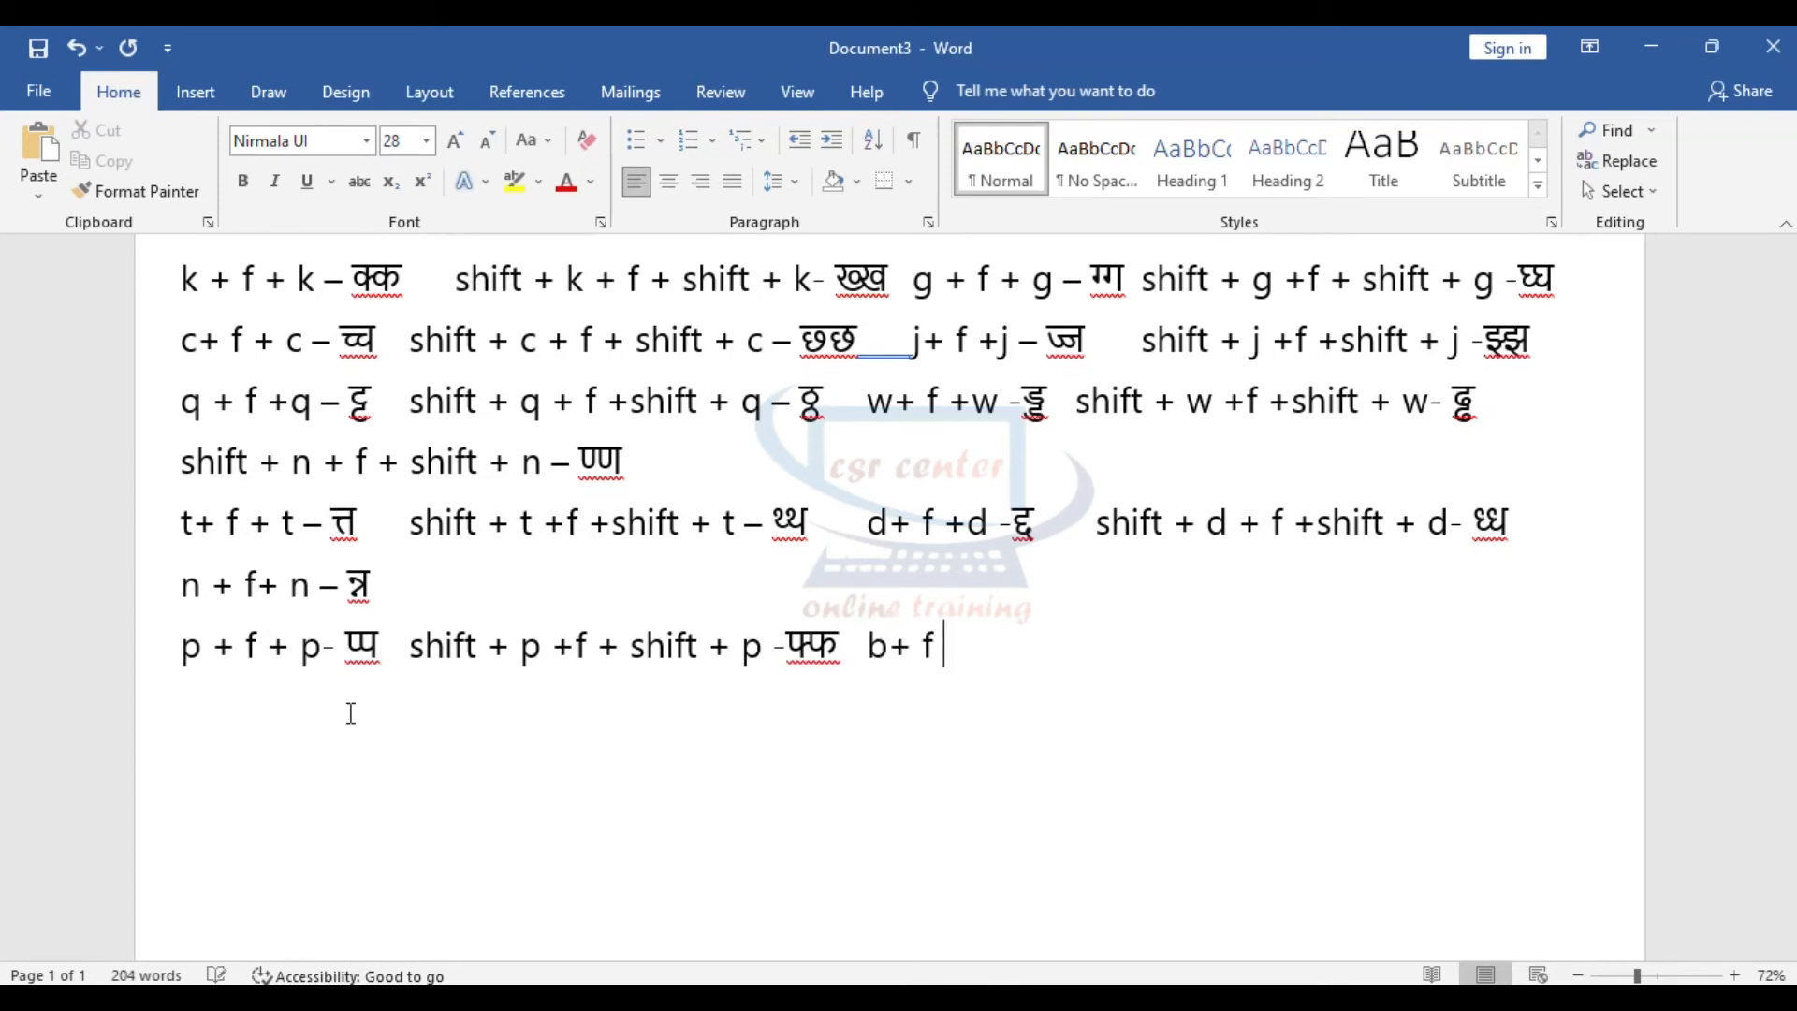
# Complete the seventh conjunct line with "b+ f +b -ब्ब" and "shift + b +f +shift + b -भ्भ"
pyautogui.write(' +b -ब्ब')
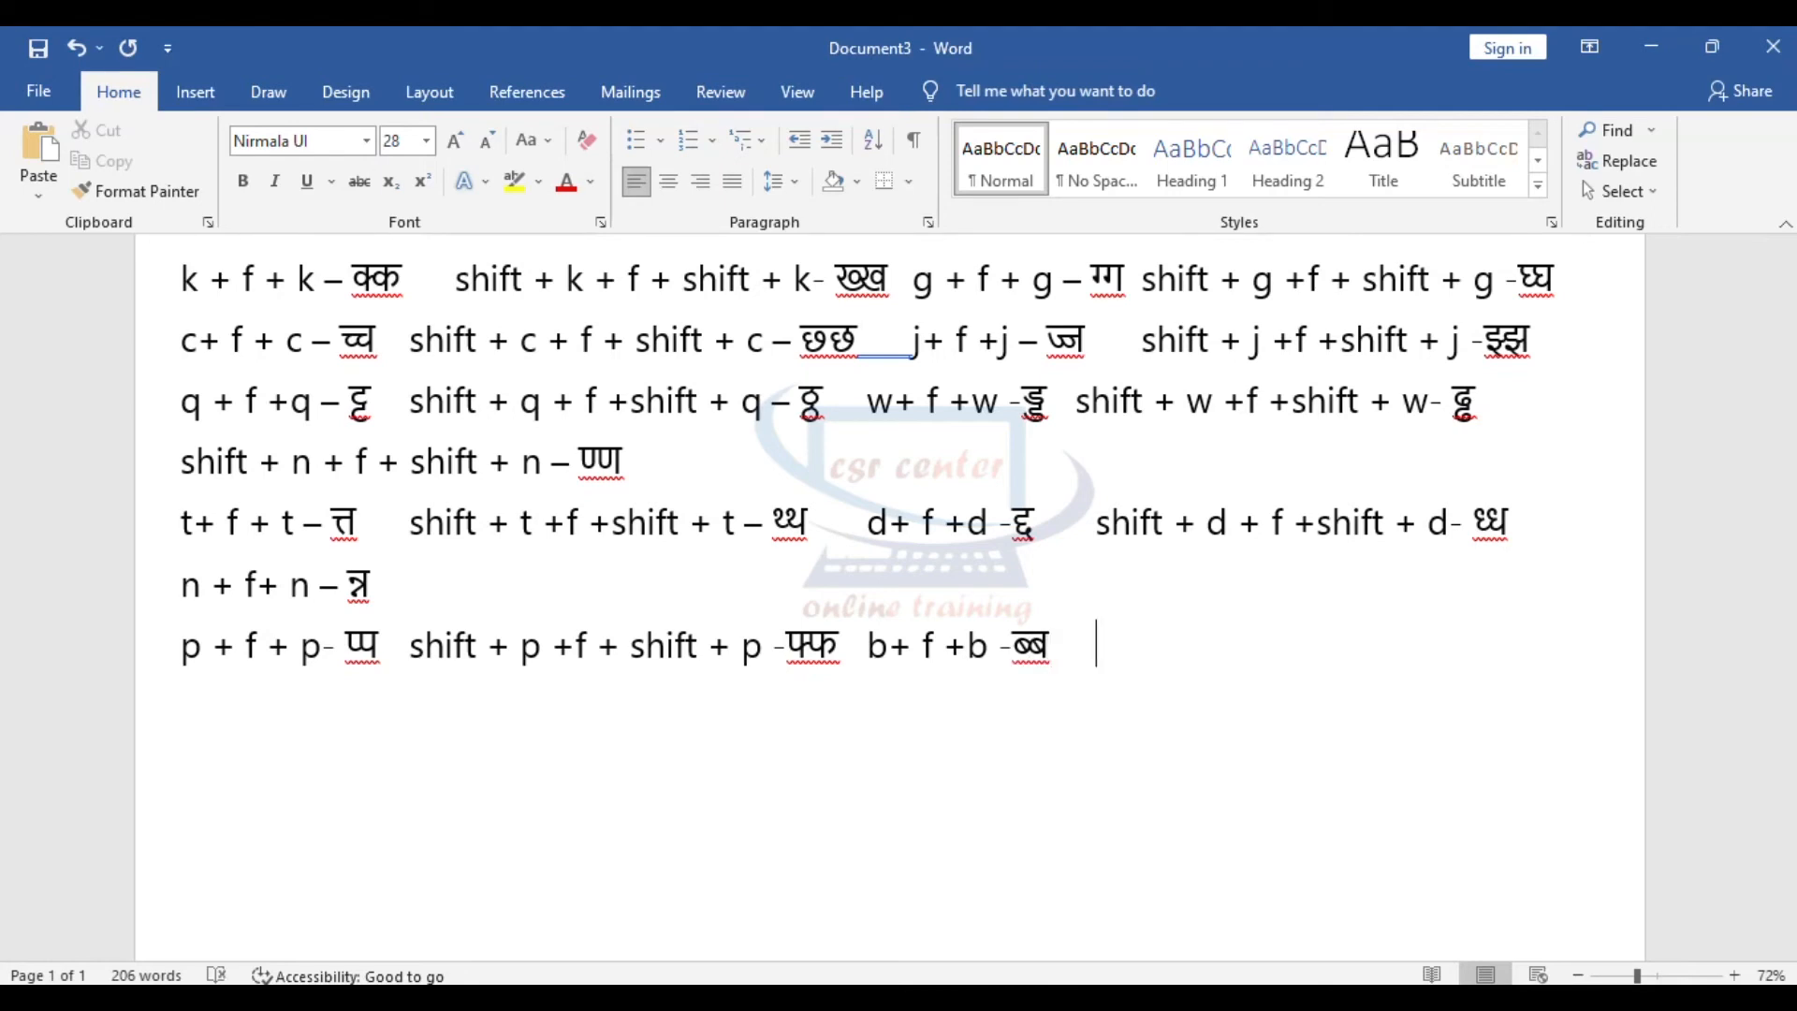
pyautogui.write('    shift + b +')
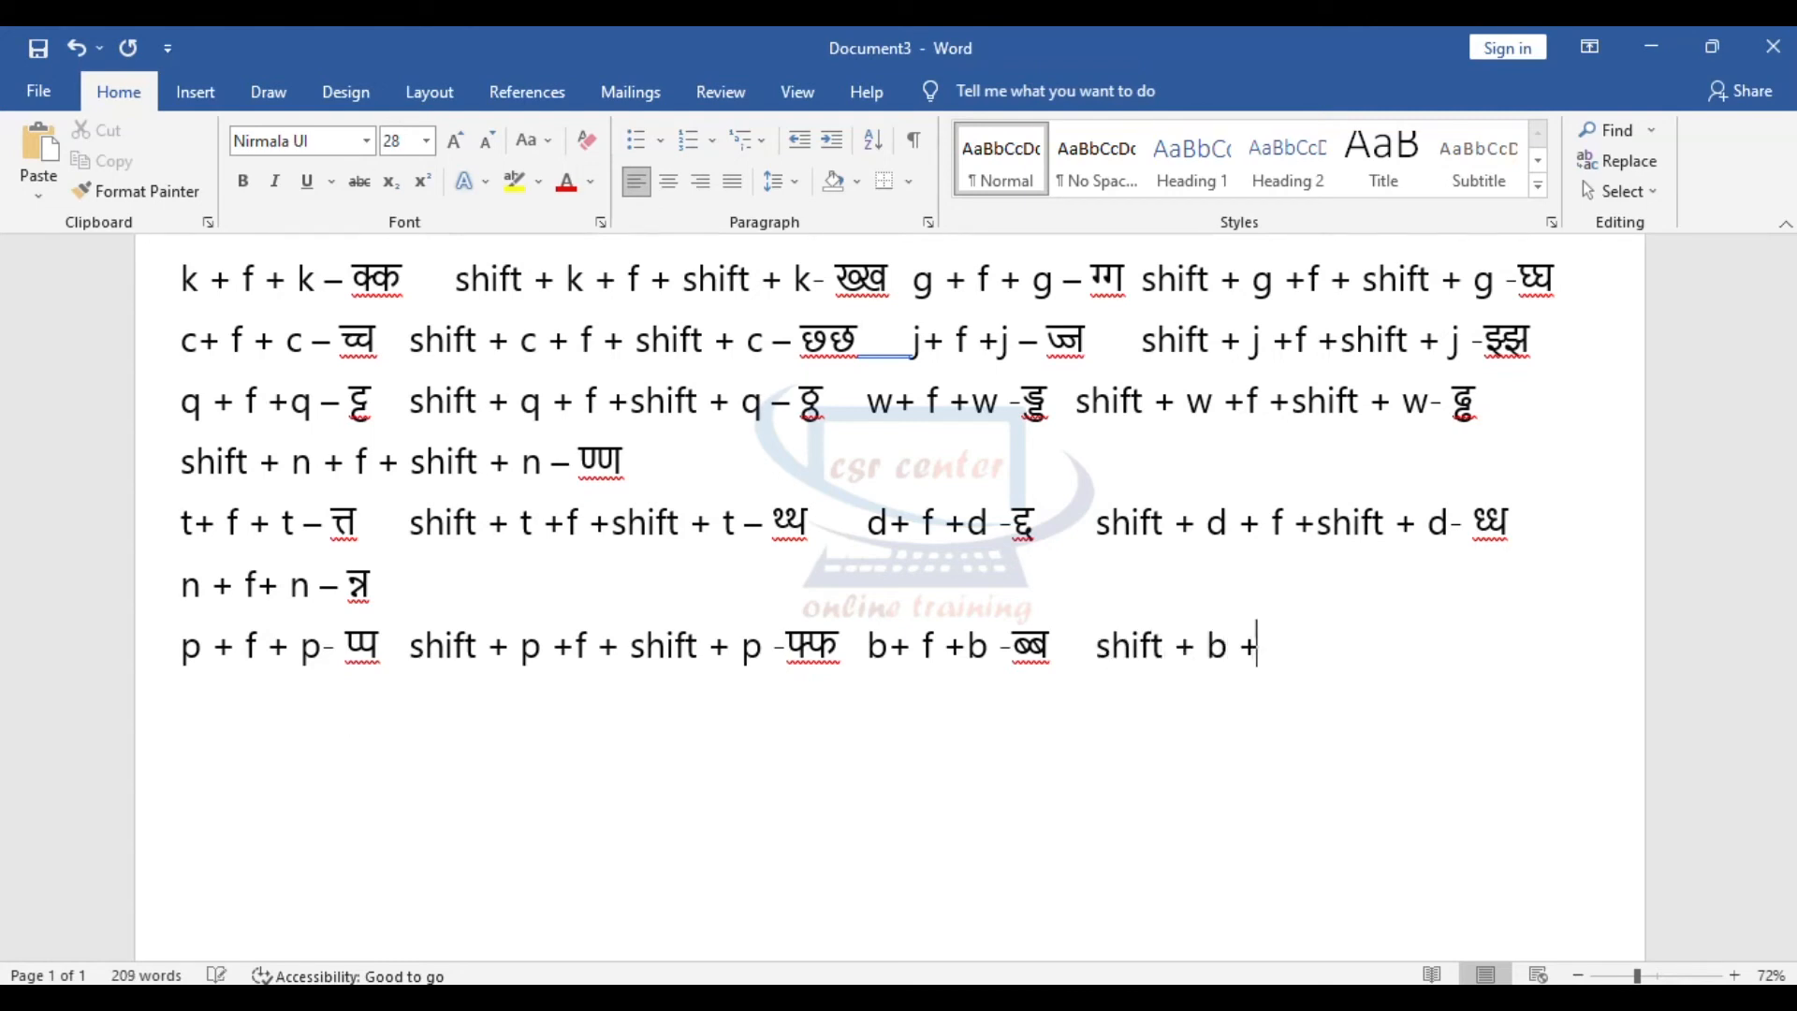
pyautogui.write('f +shift + b ')
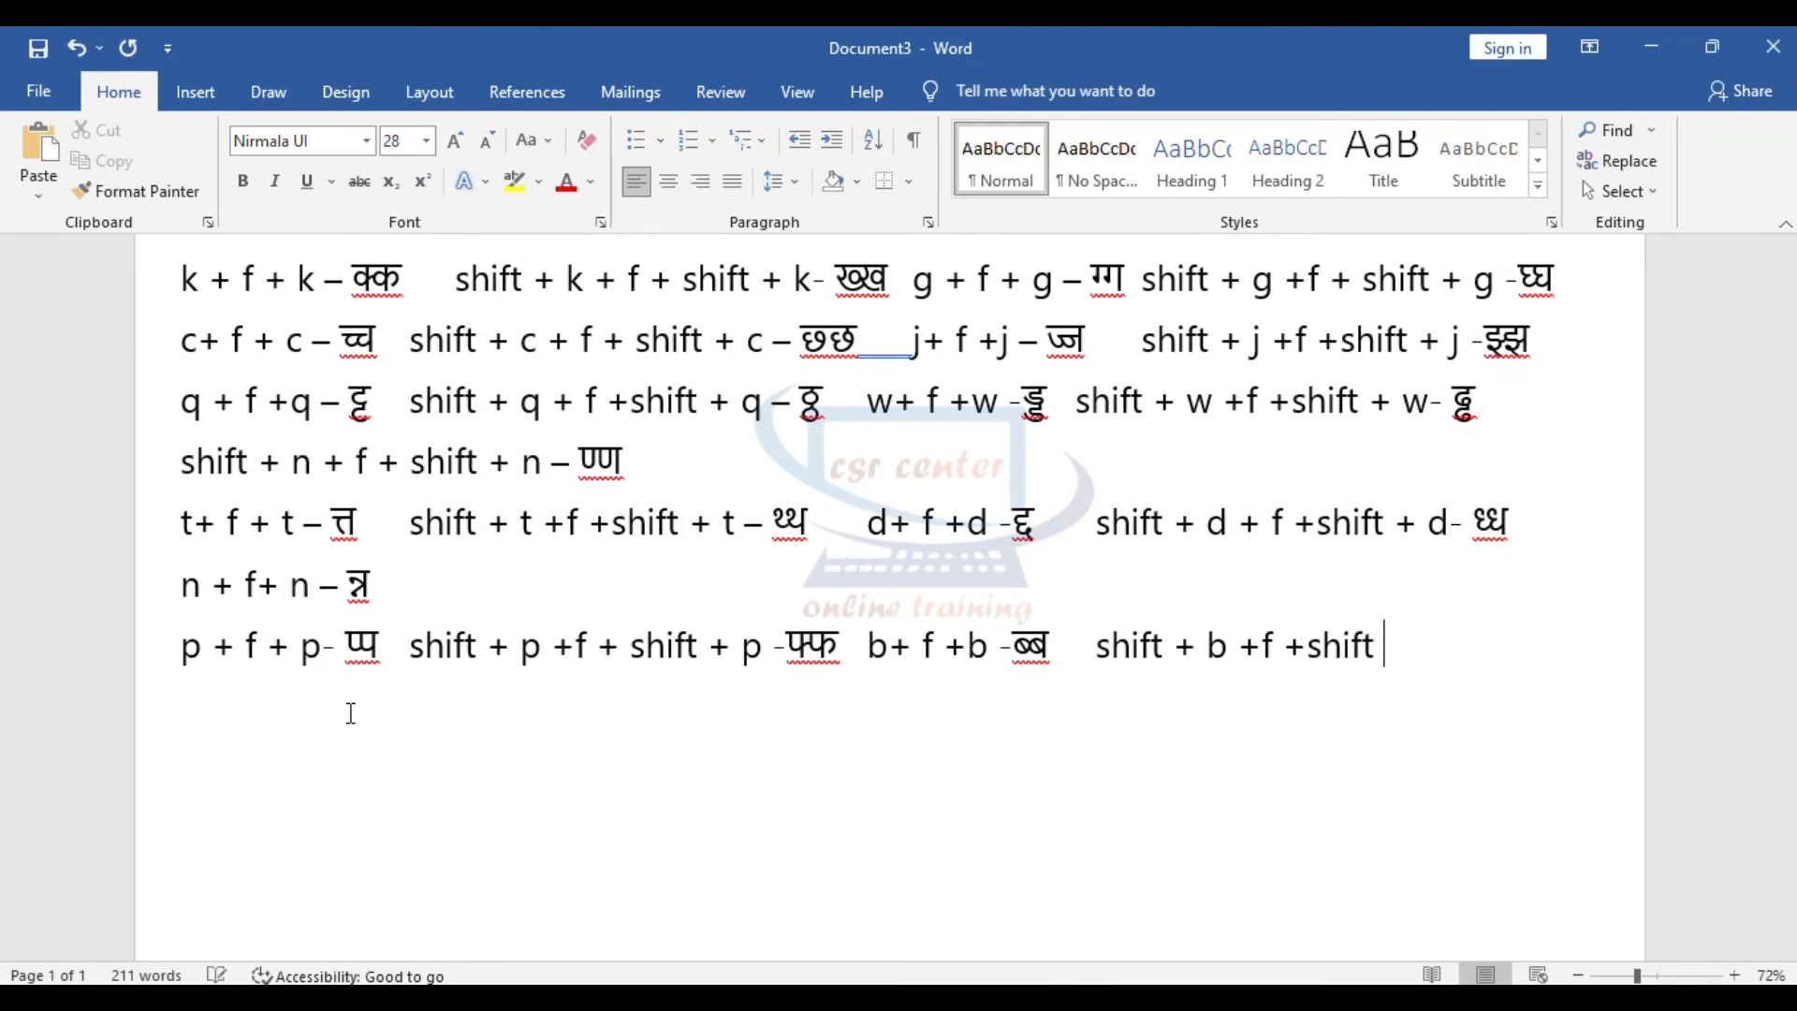
pyautogui.write('-भ्भ')
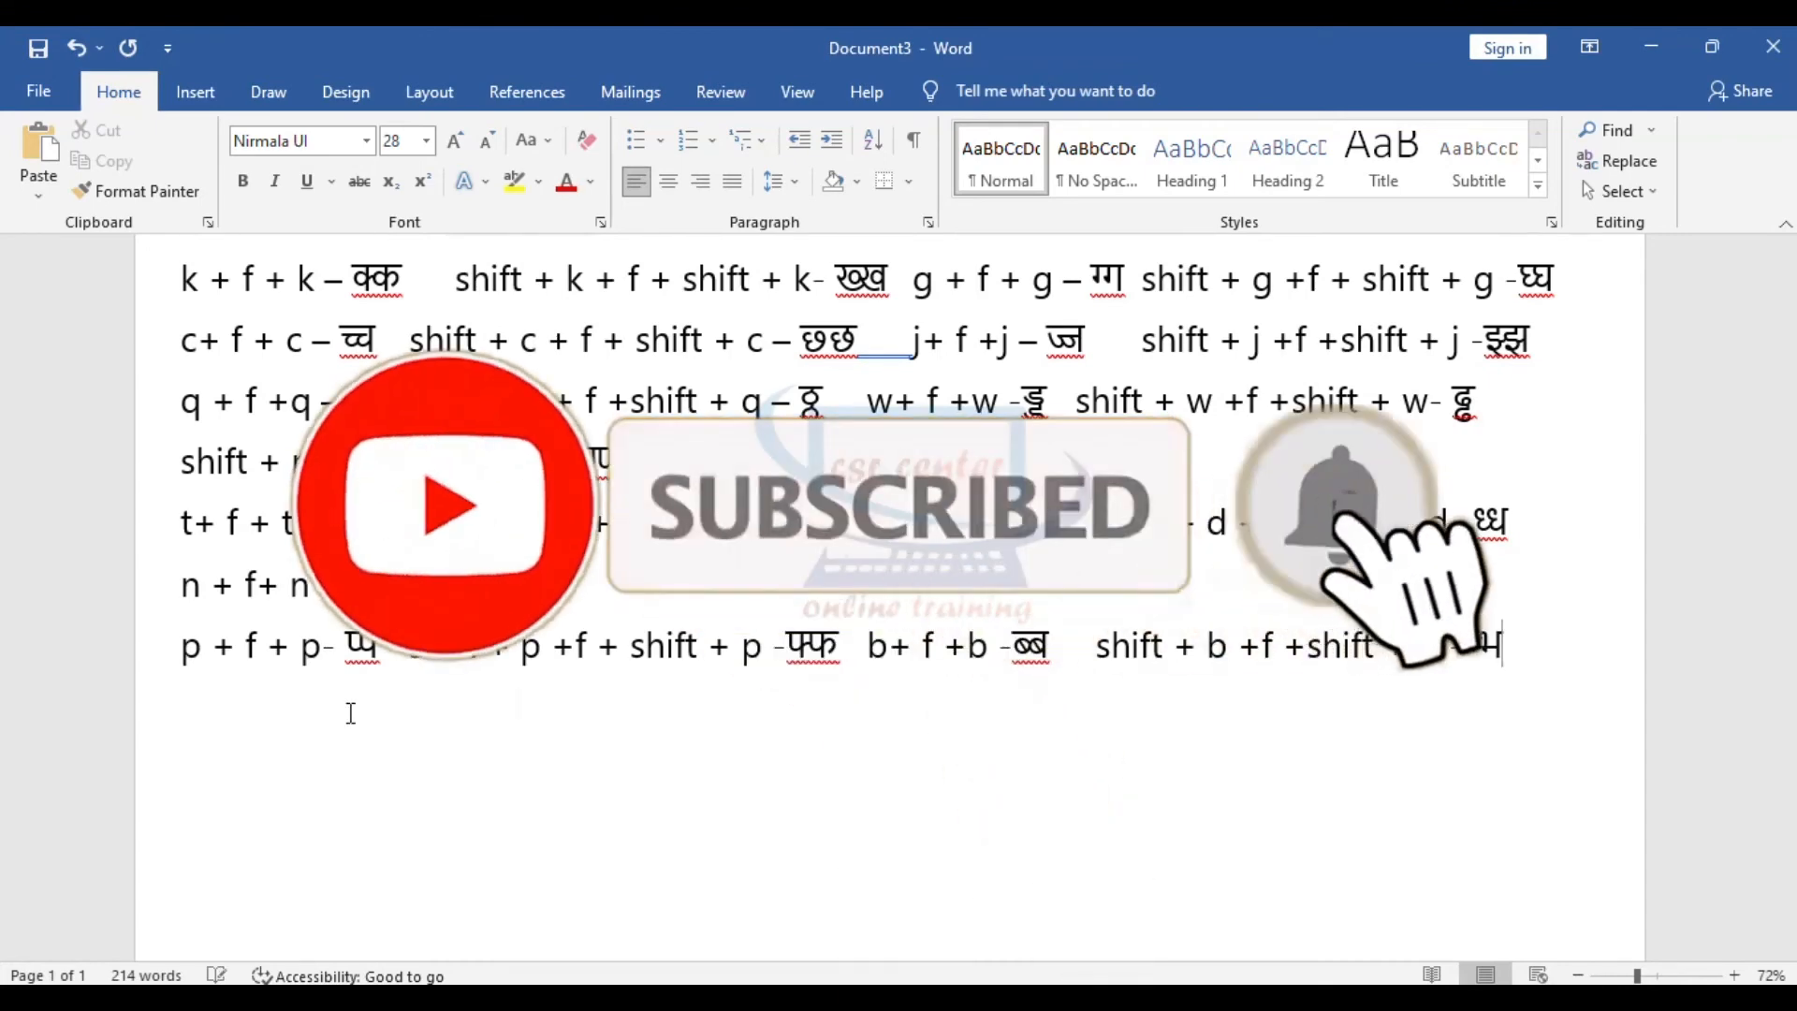
# Enter the म्म conjunct with its combination "m + f+ m" on a new line below the प्प line
pyautogui.press('Return')
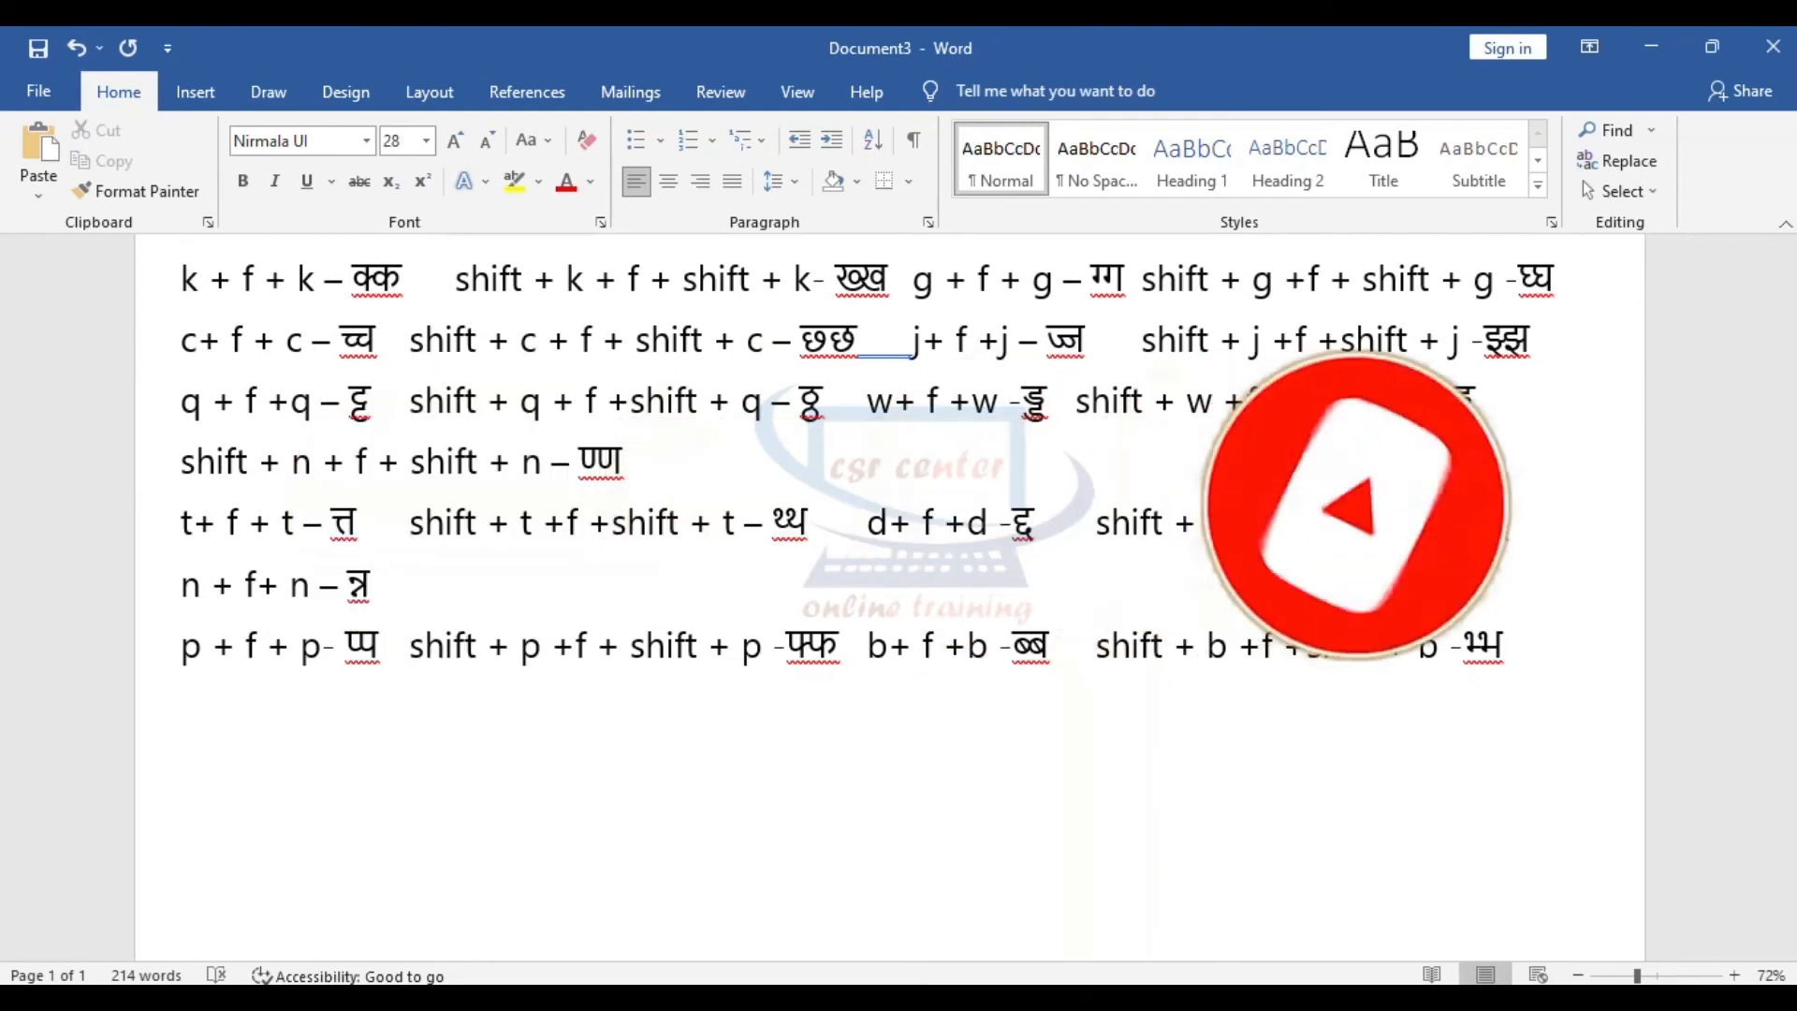
pyautogui.write('m + f+')
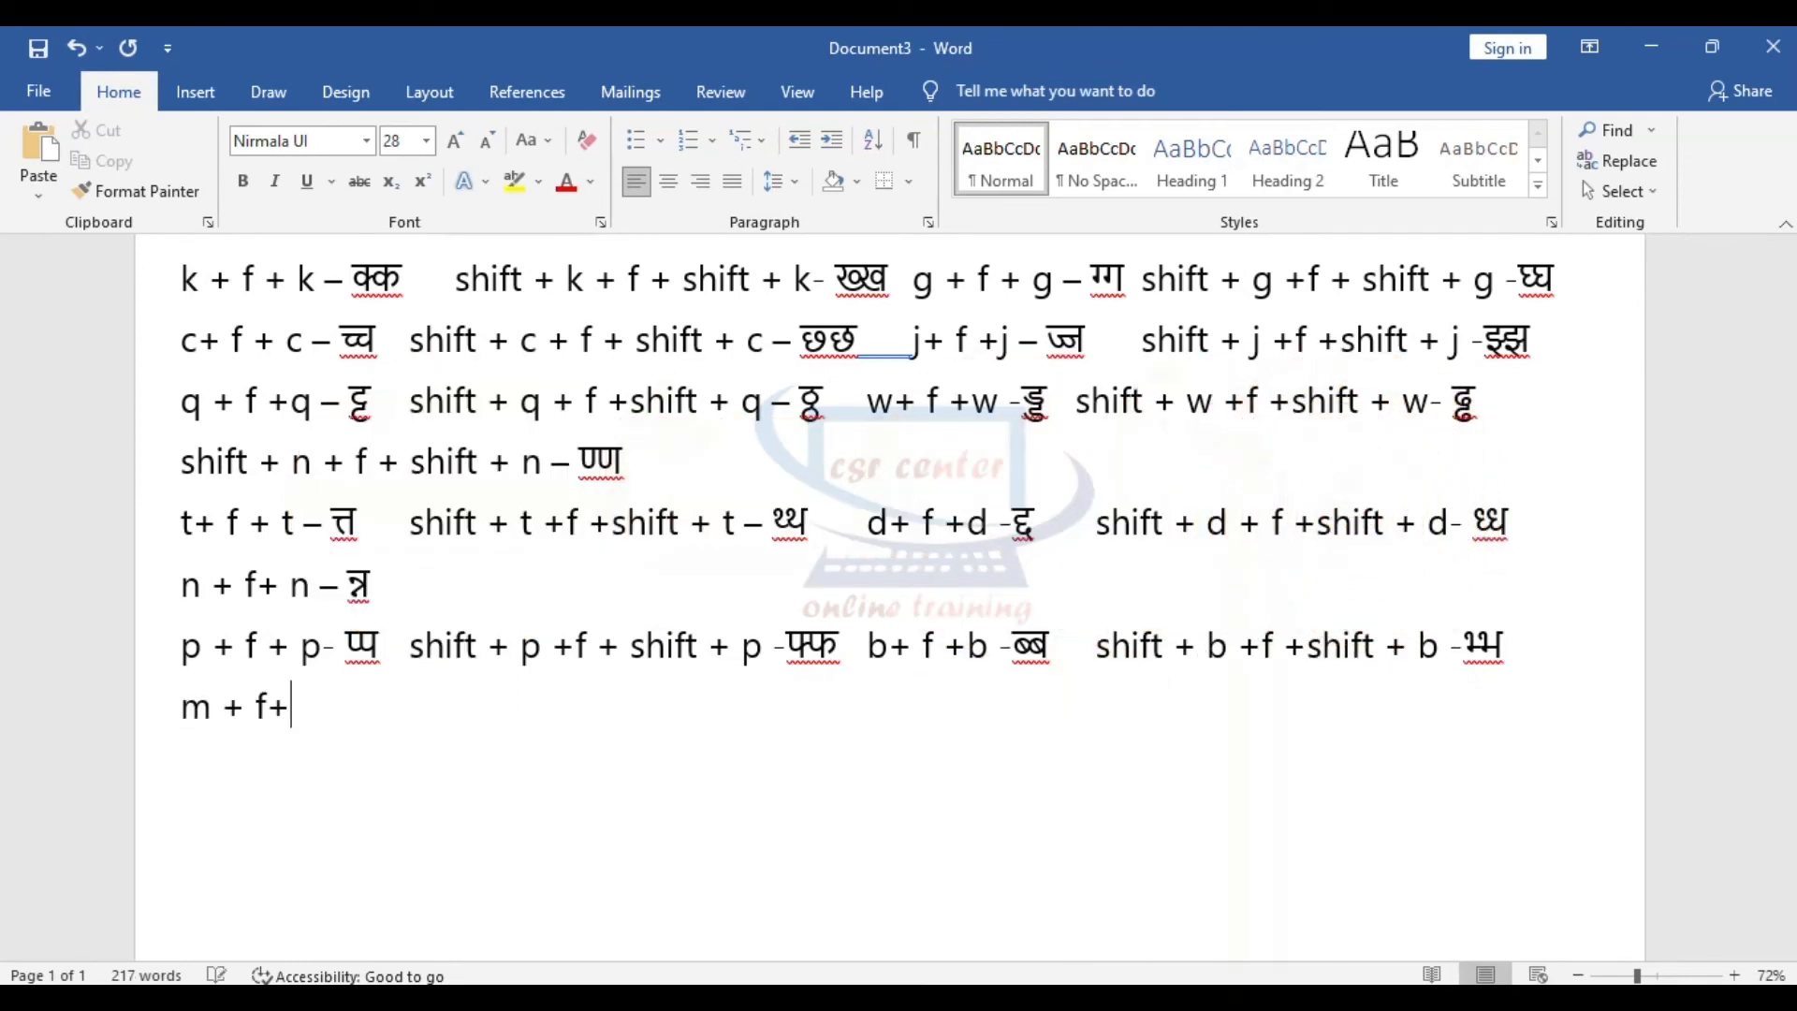
pyautogui.write(' m - मf')
pyautogui.write('m - म्म')
# Insert a page break and enter "y + f +y – य्य" and "r +f +r -र्र" on the new page's first line
pyautogui.hotkey('ctrl', 'Return')
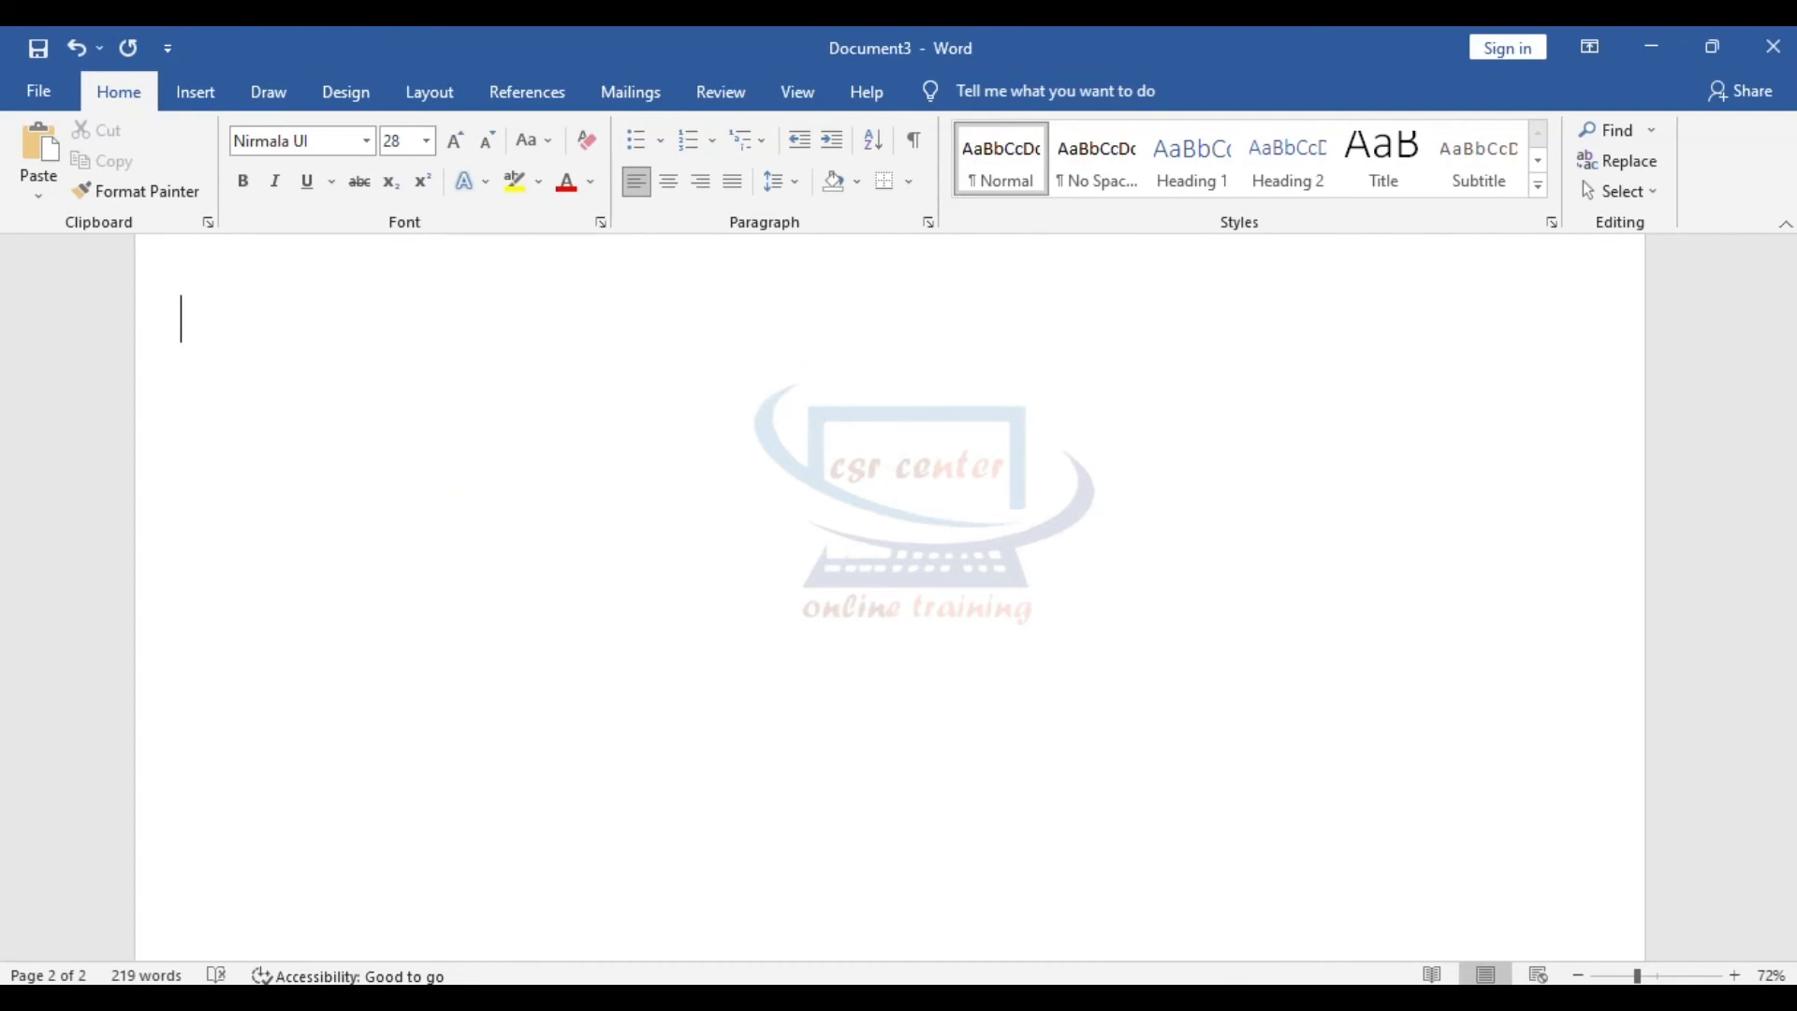
pyautogui.write('y + f +')
pyautogui.write('y ')
pyautogui.write('- ')
pyautogui.write('य')
pyautogui.write('्य     ')
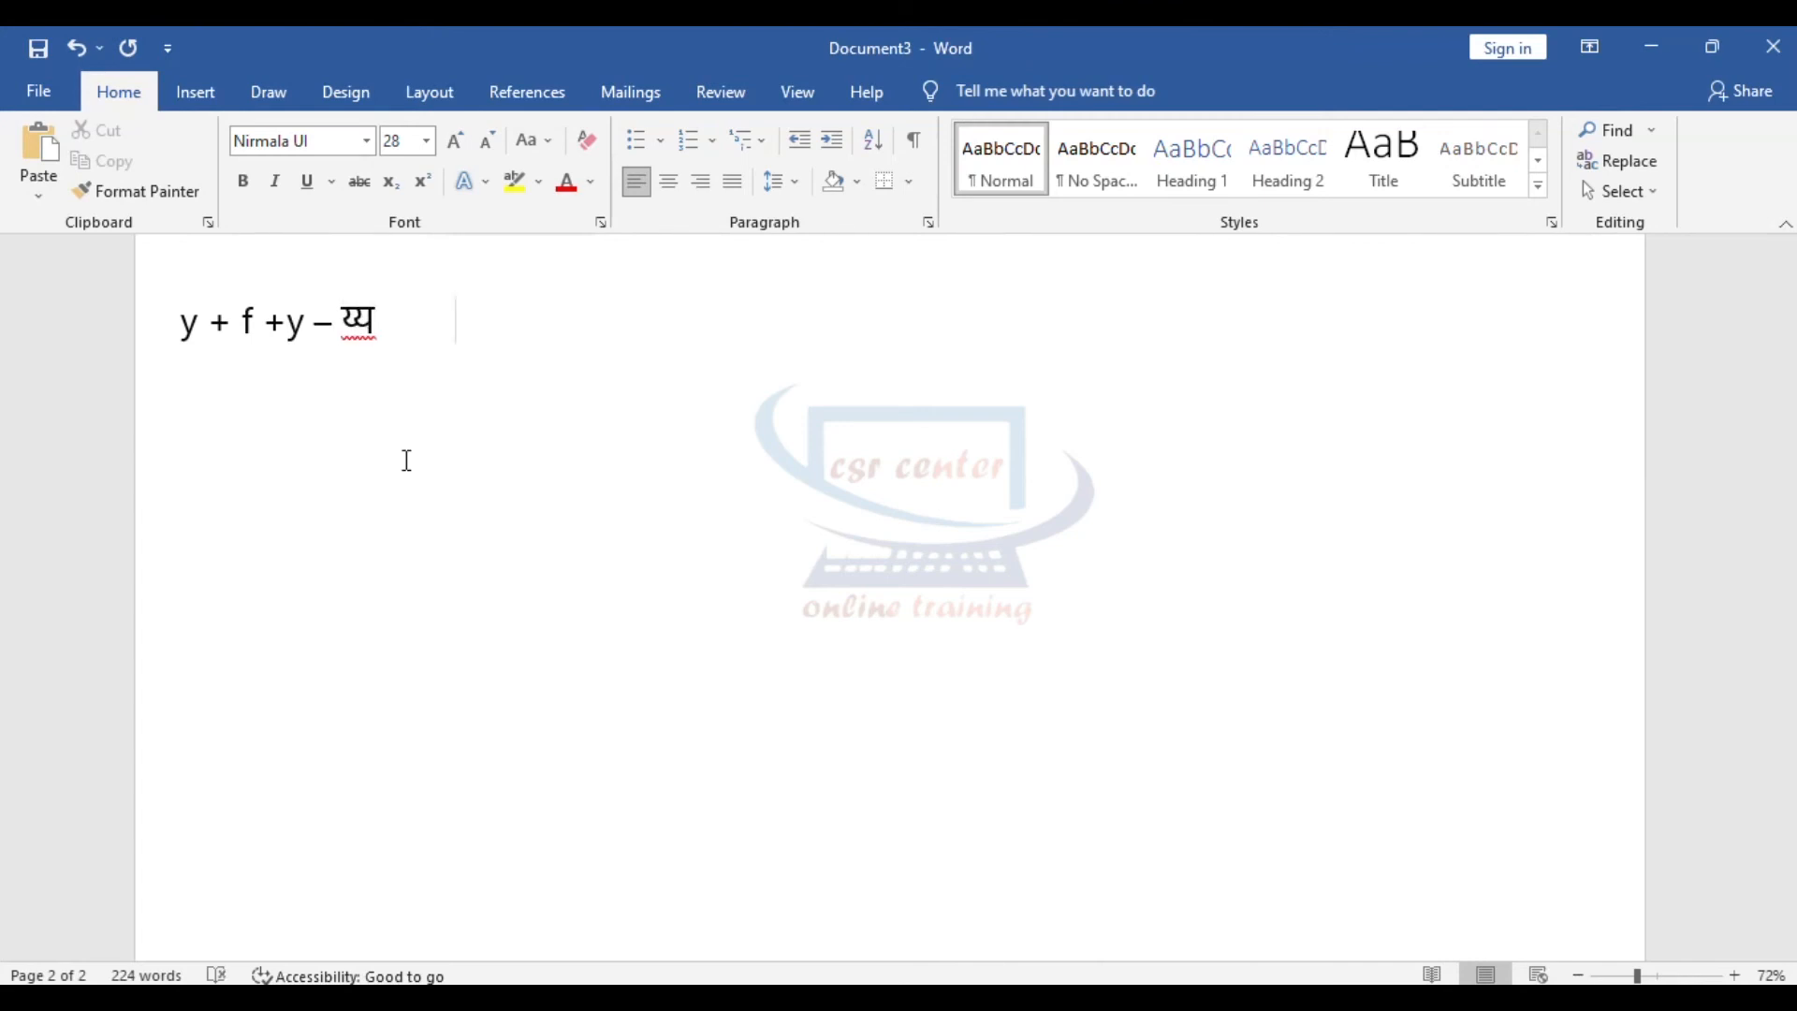
pyautogui.write('r +f +r -र्र')
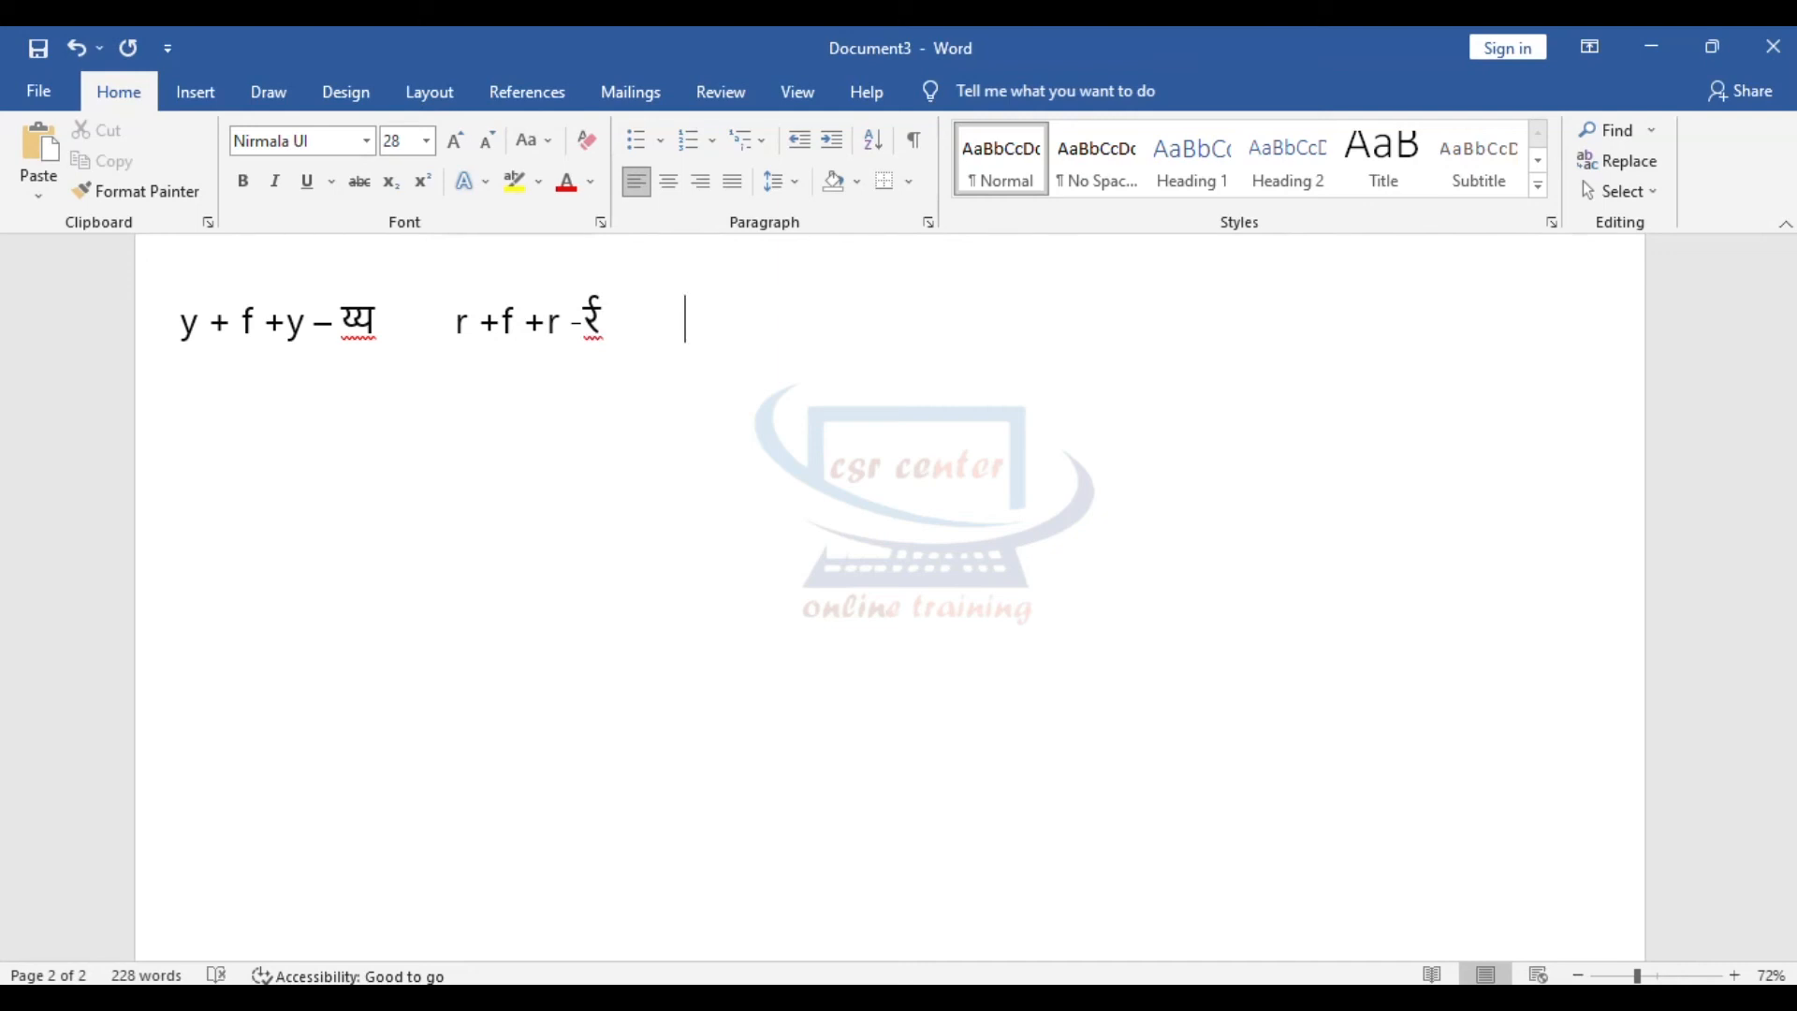
# Complete the second page's first line with "l + f + l -ल्ल" and "v + f +v – व्व", separated by a wide gap
pyautogui.write('     l + f + l -ल्ल')
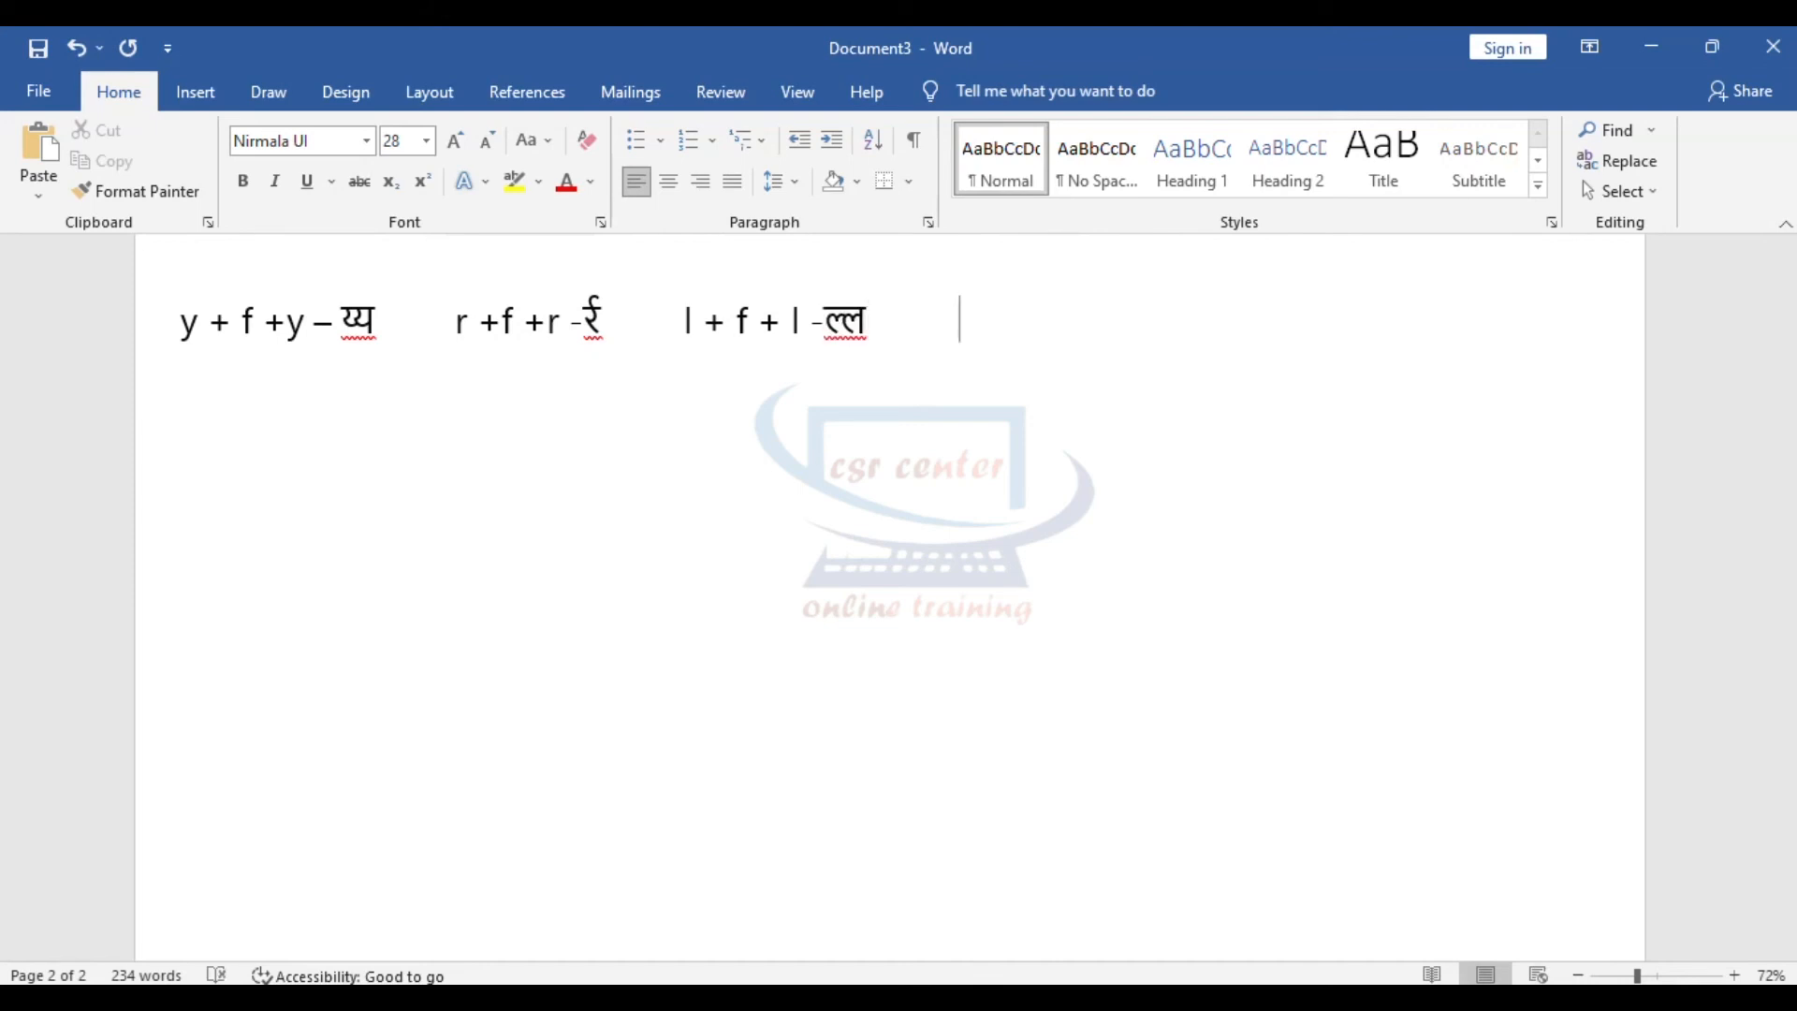
pyautogui.press('Tab')
pyautogui.press('Tab')
pyautogui.write('v + f')
pyautogui.write(' +v -')
pyautogui.write(' व्')
pyautogui.write('व')
pyautogui.press('Tab')
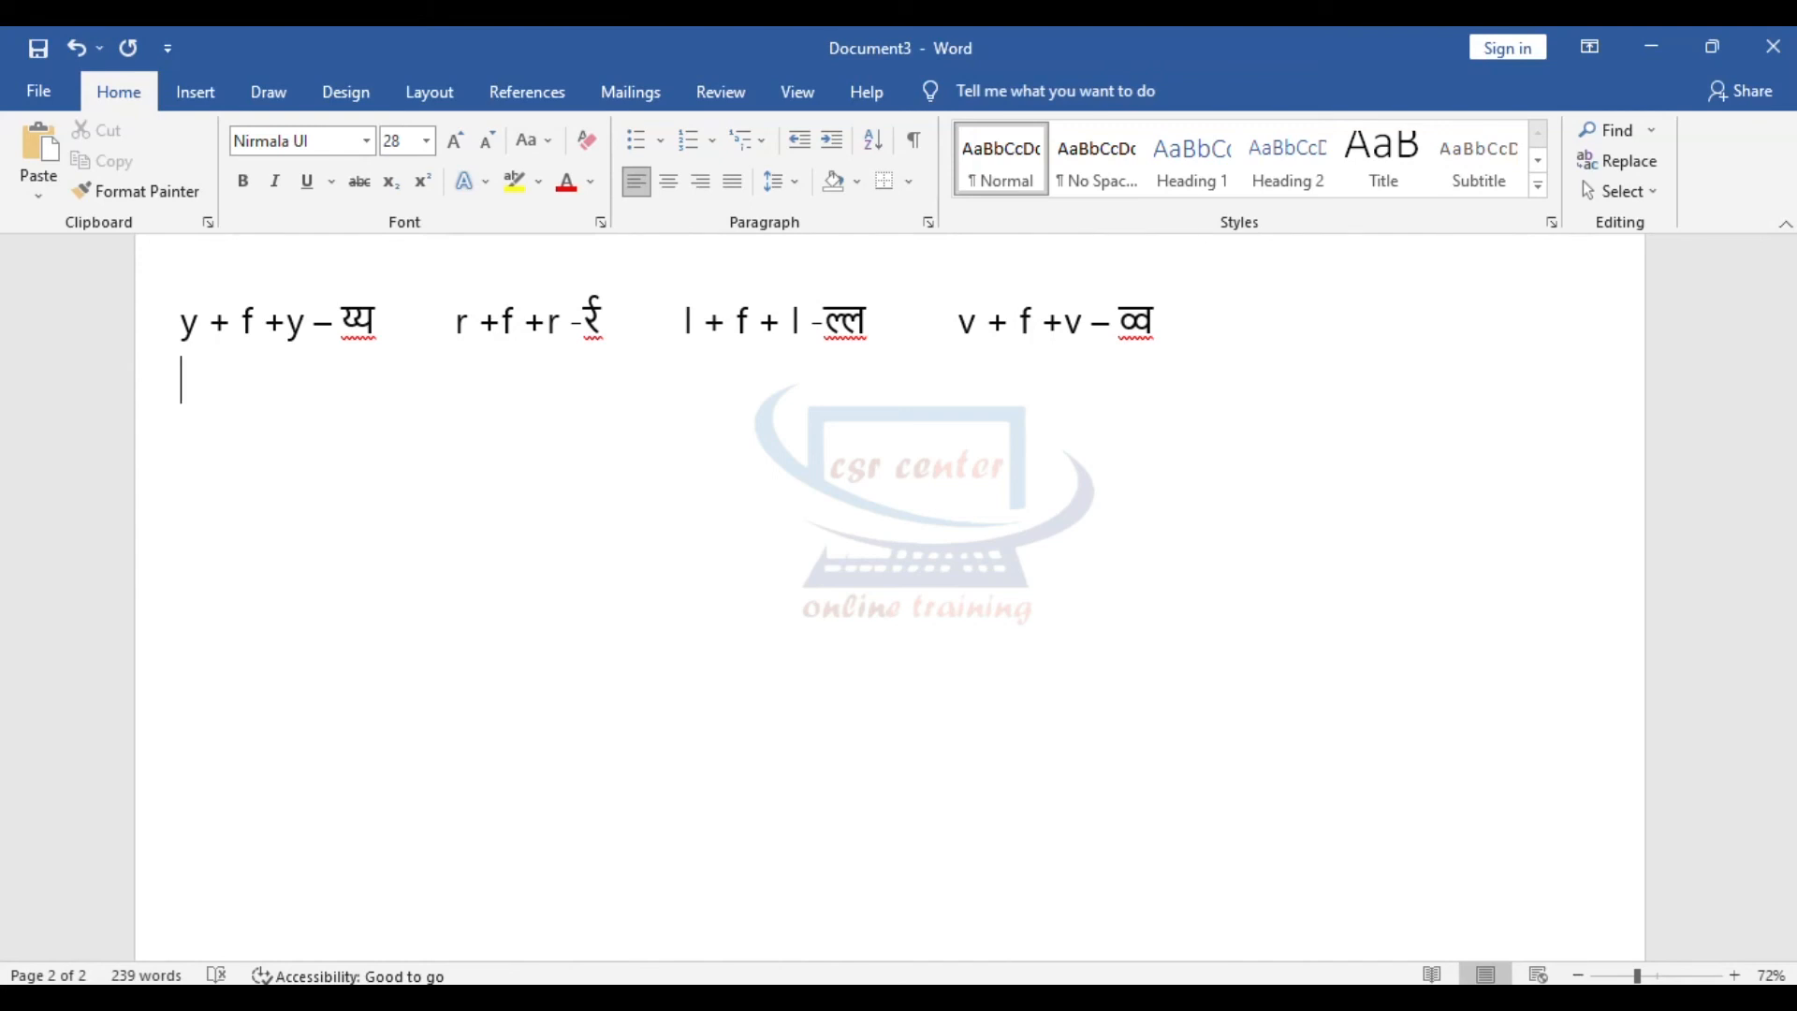
# Enter "shift + s +f + shift + s – श्श" on the page's second line, followed by a wide tab gap
pyautogui.write('shift + ')
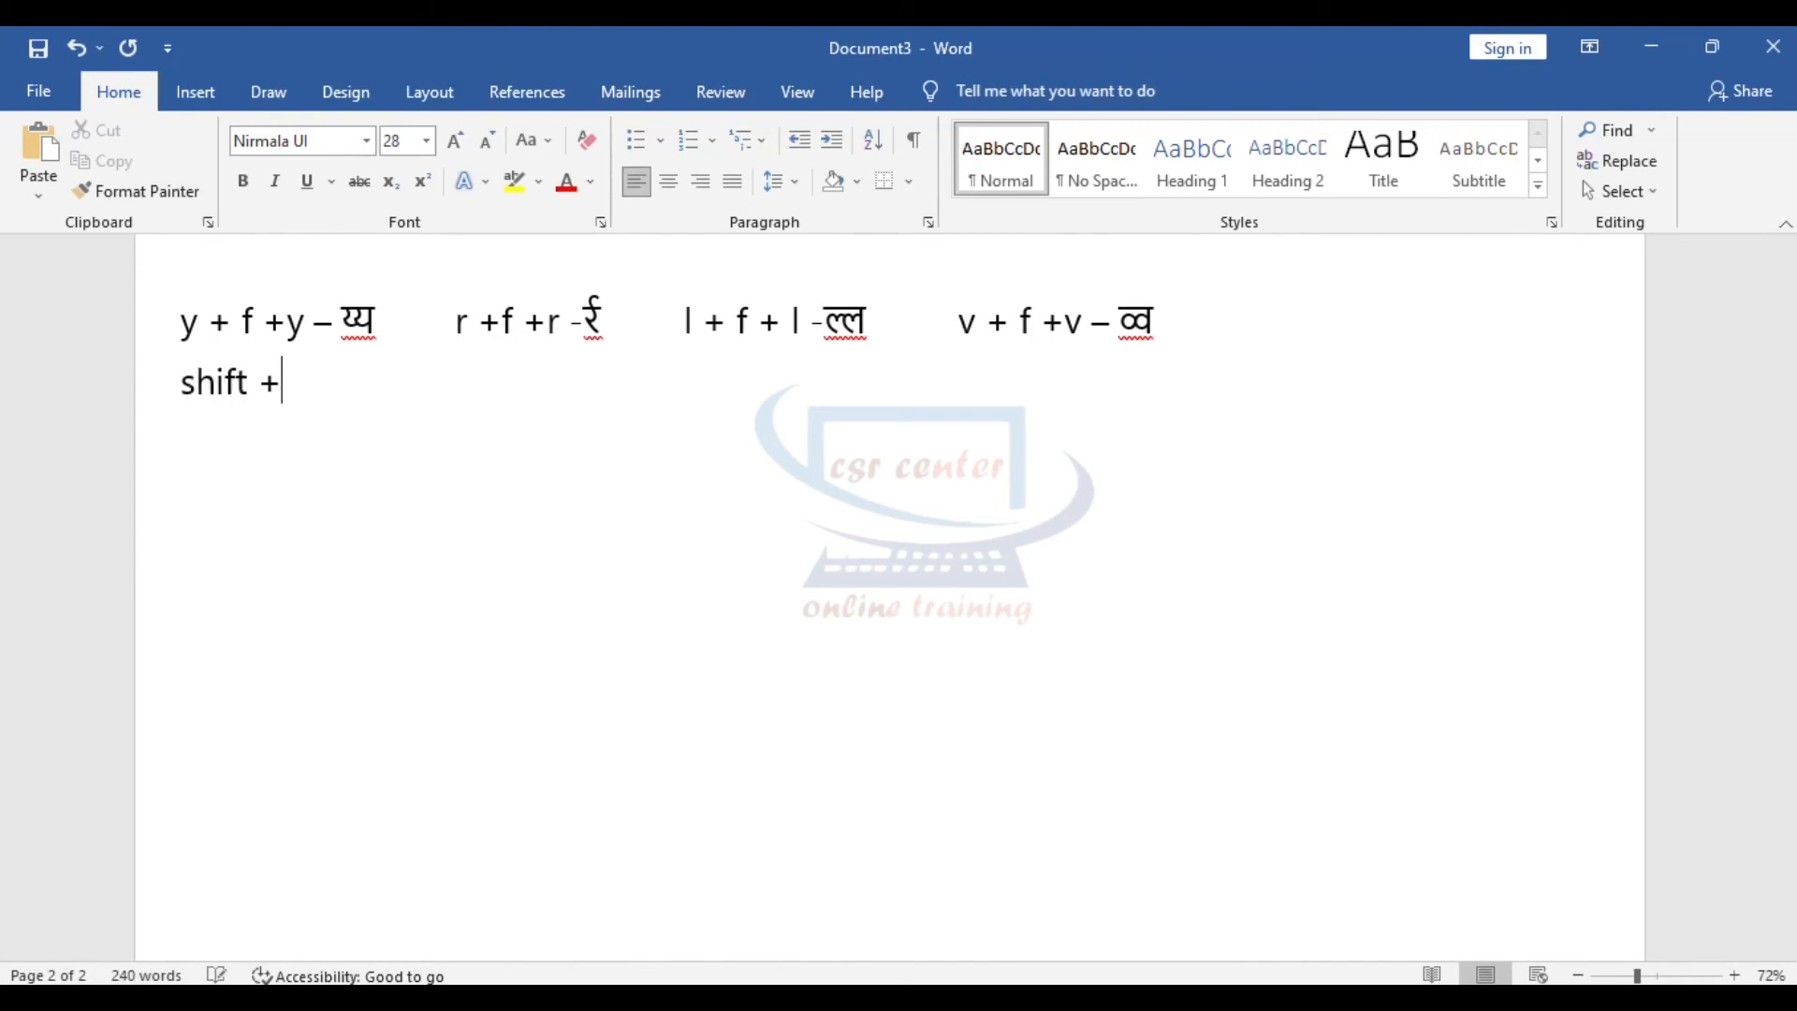
pyautogui.write('s +f + shift + s ')
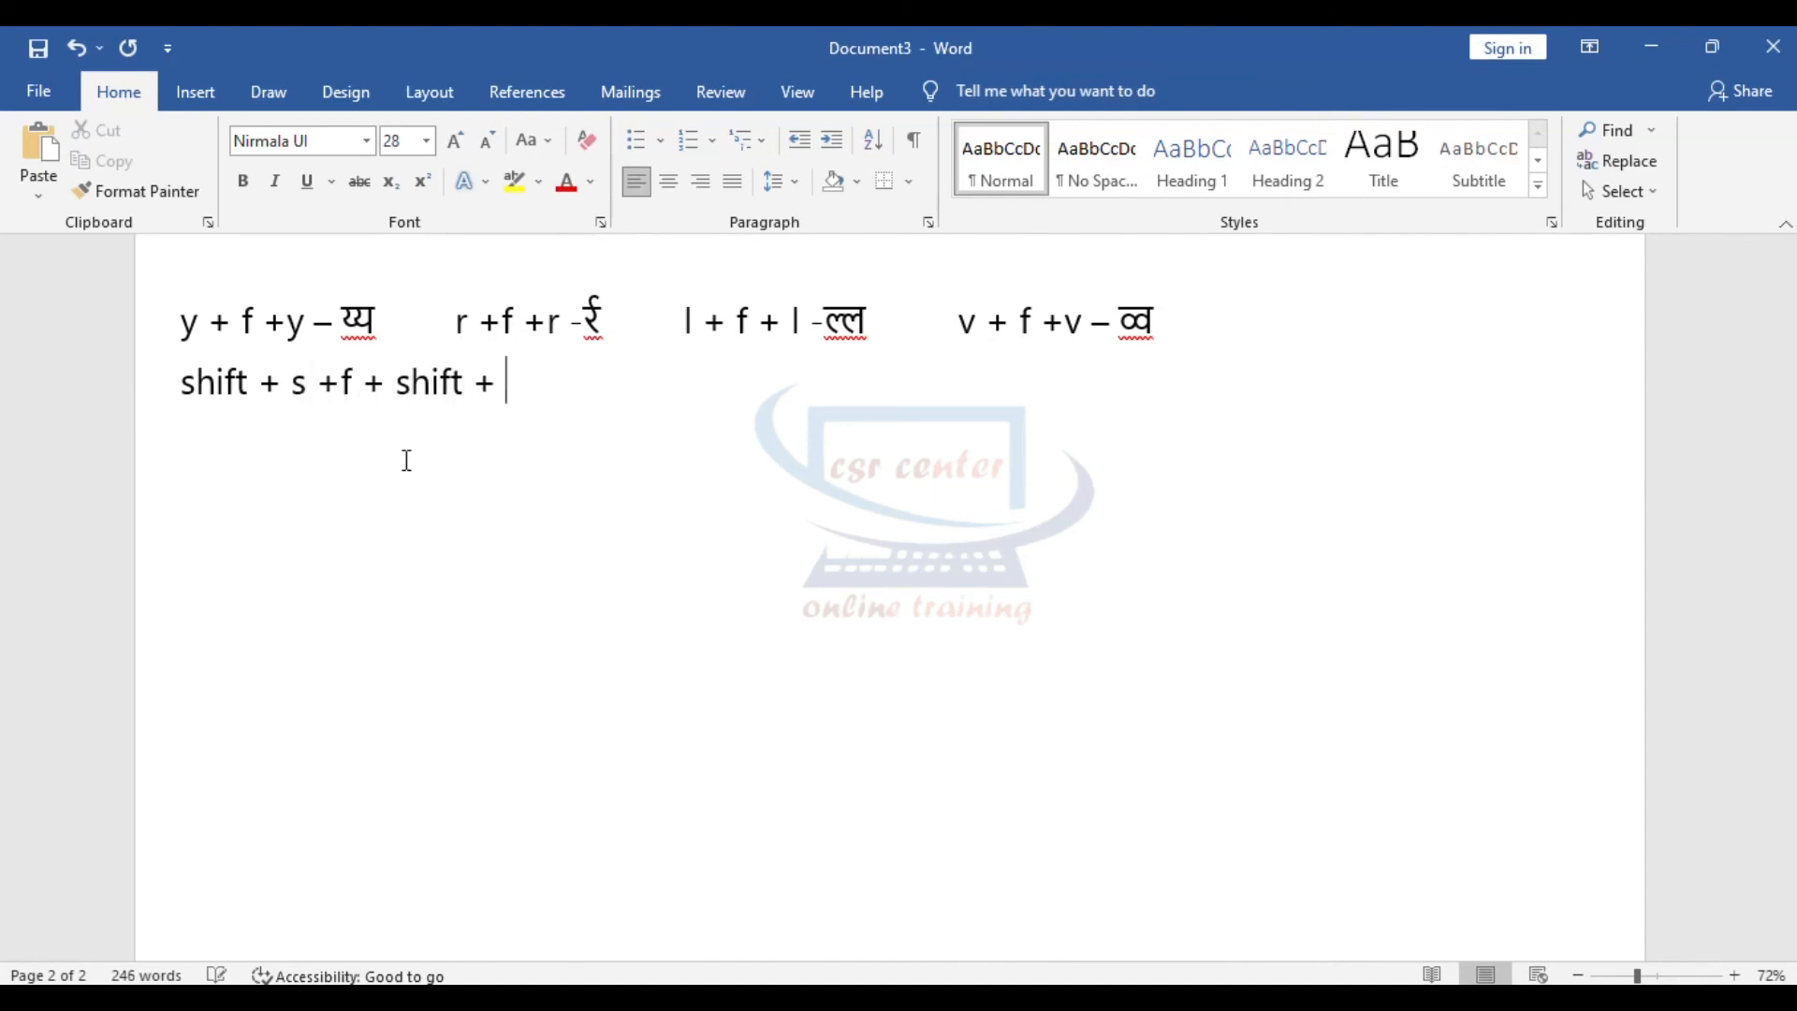
pyautogui.write('- ')
pyautogui.write('श')
pyautogui.write('्')
pyautogui.write('श')
pyautogui.press('Tab')
pyautogui.press('Tab')
pyautogui.press('Tab')
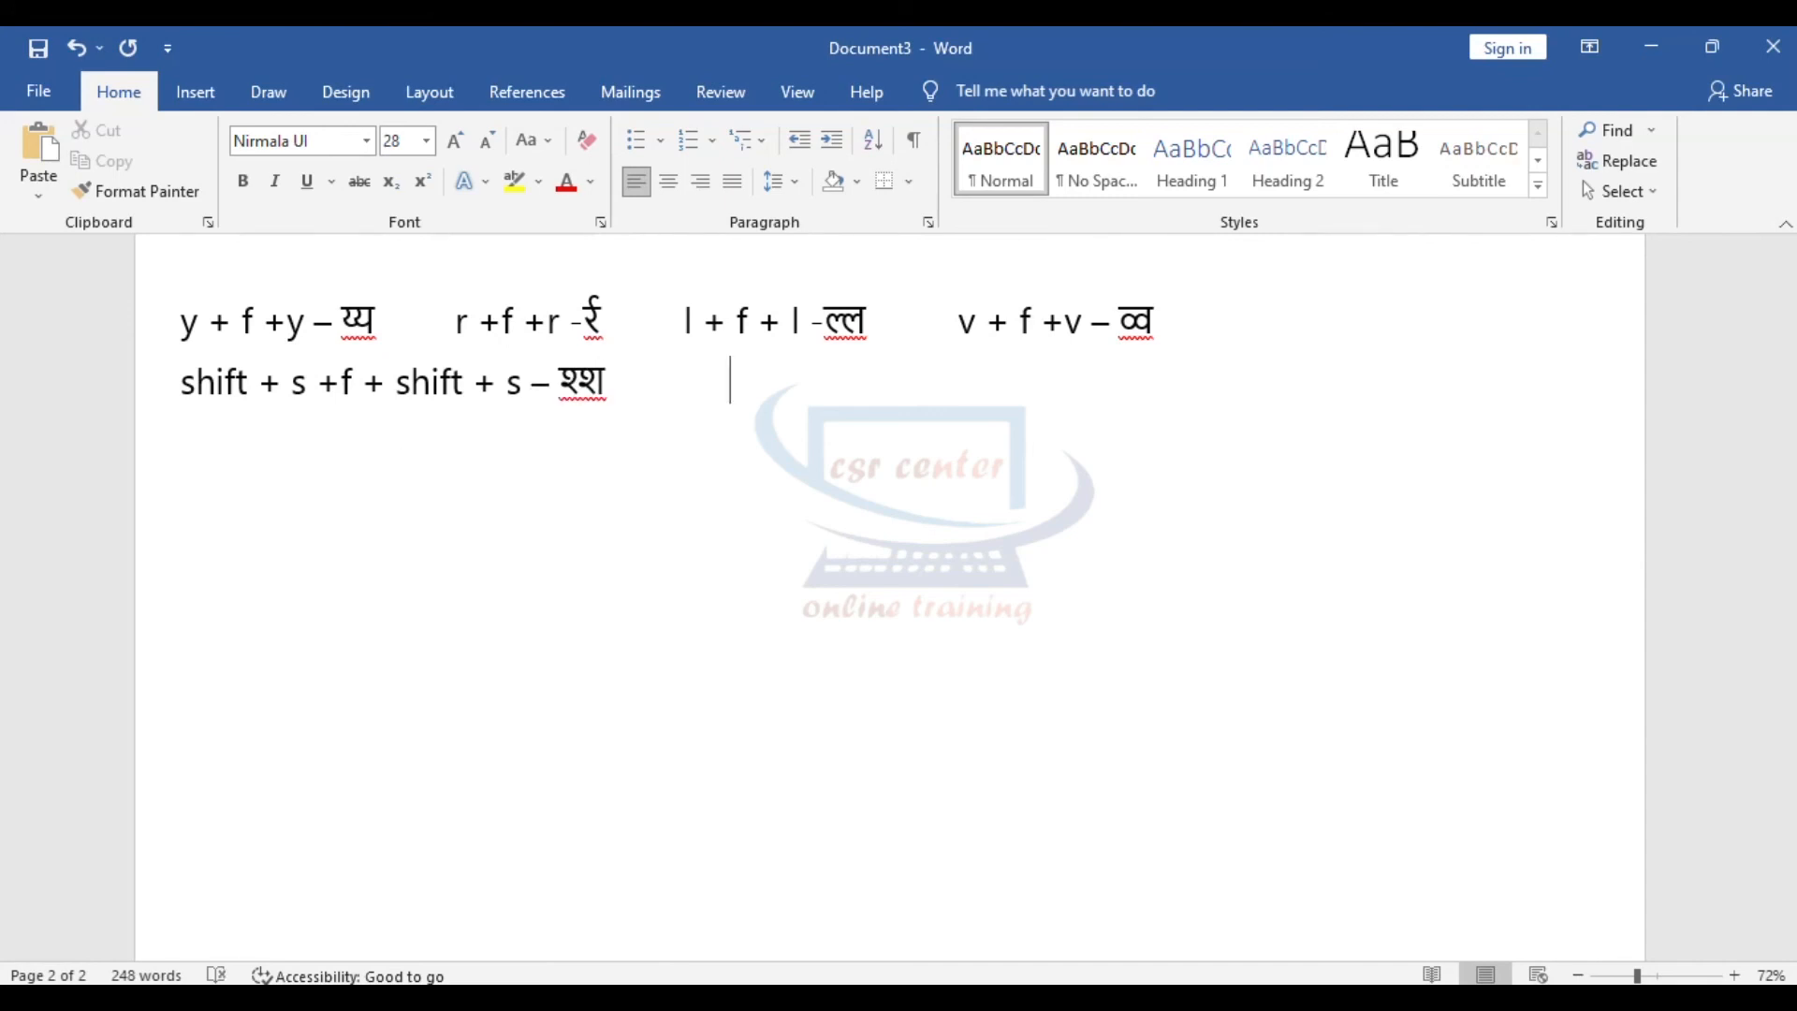
# Add "x+ f + x – ष्ष" and "s + f + s- स्स" after the श्श entry
pyautogui.write('x+ f + x -')
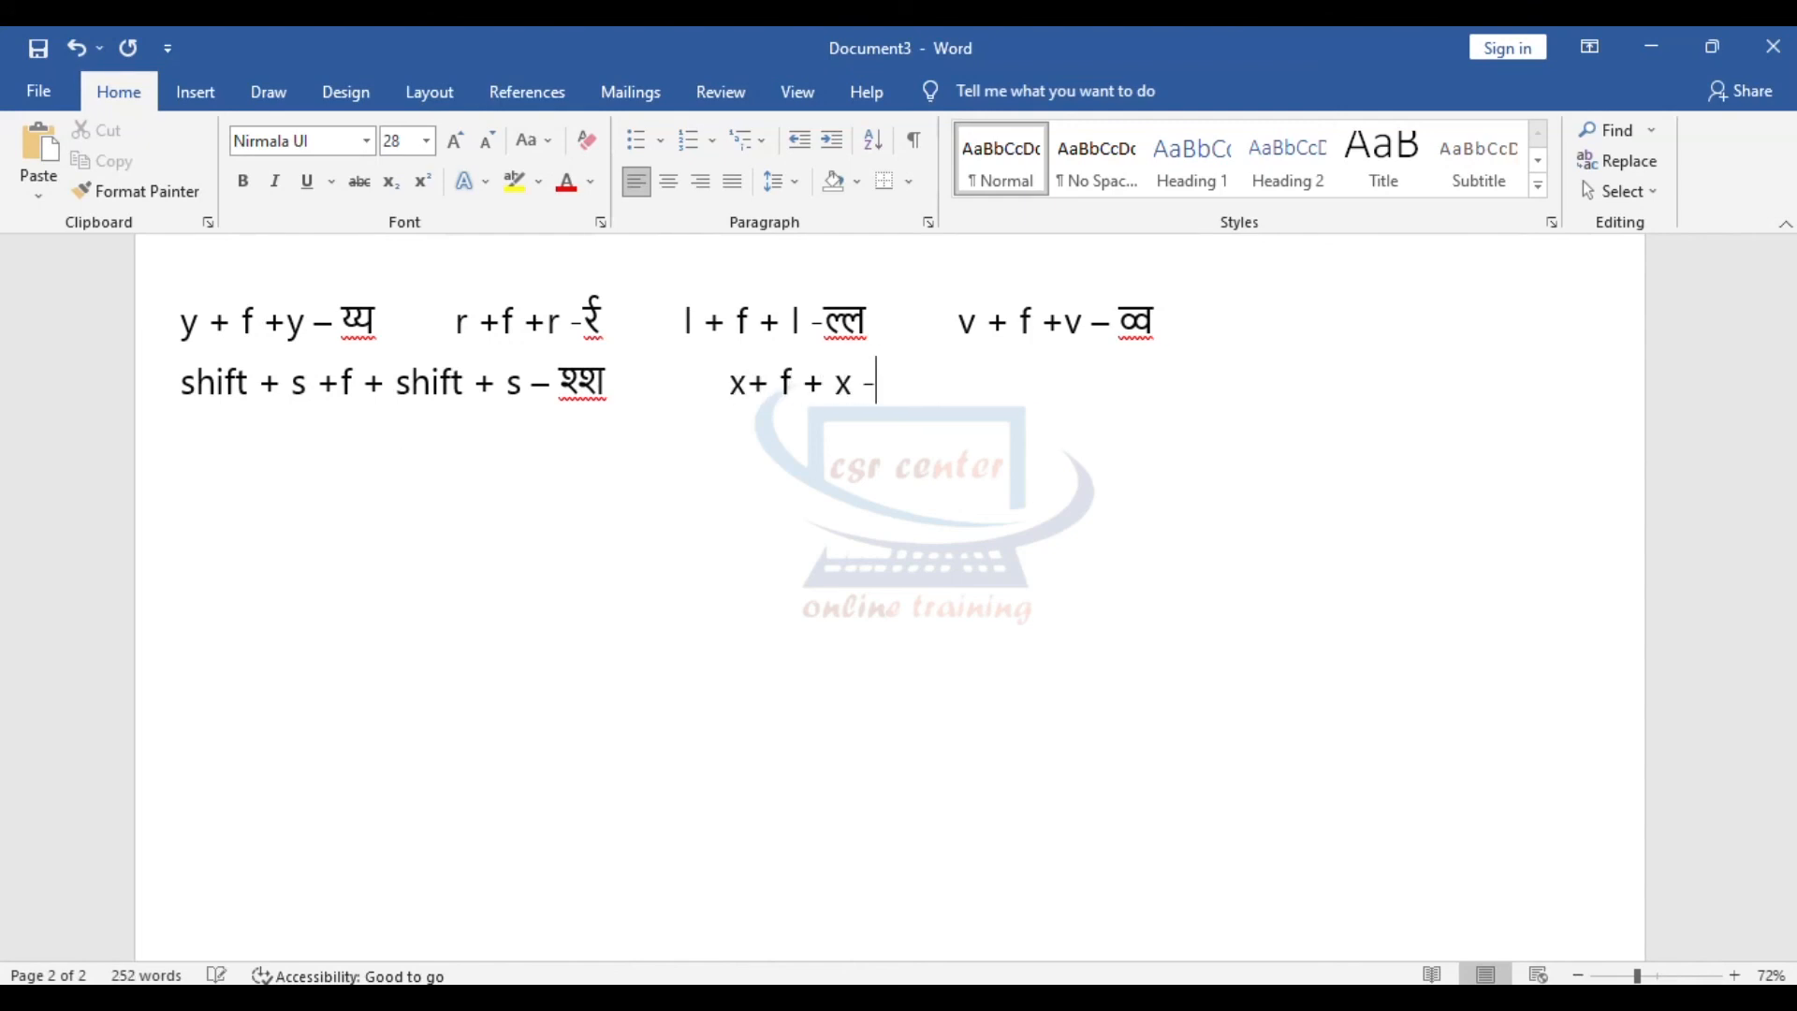
pyautogui.write(' ष्ष')
pyautogui.write('       s + f')
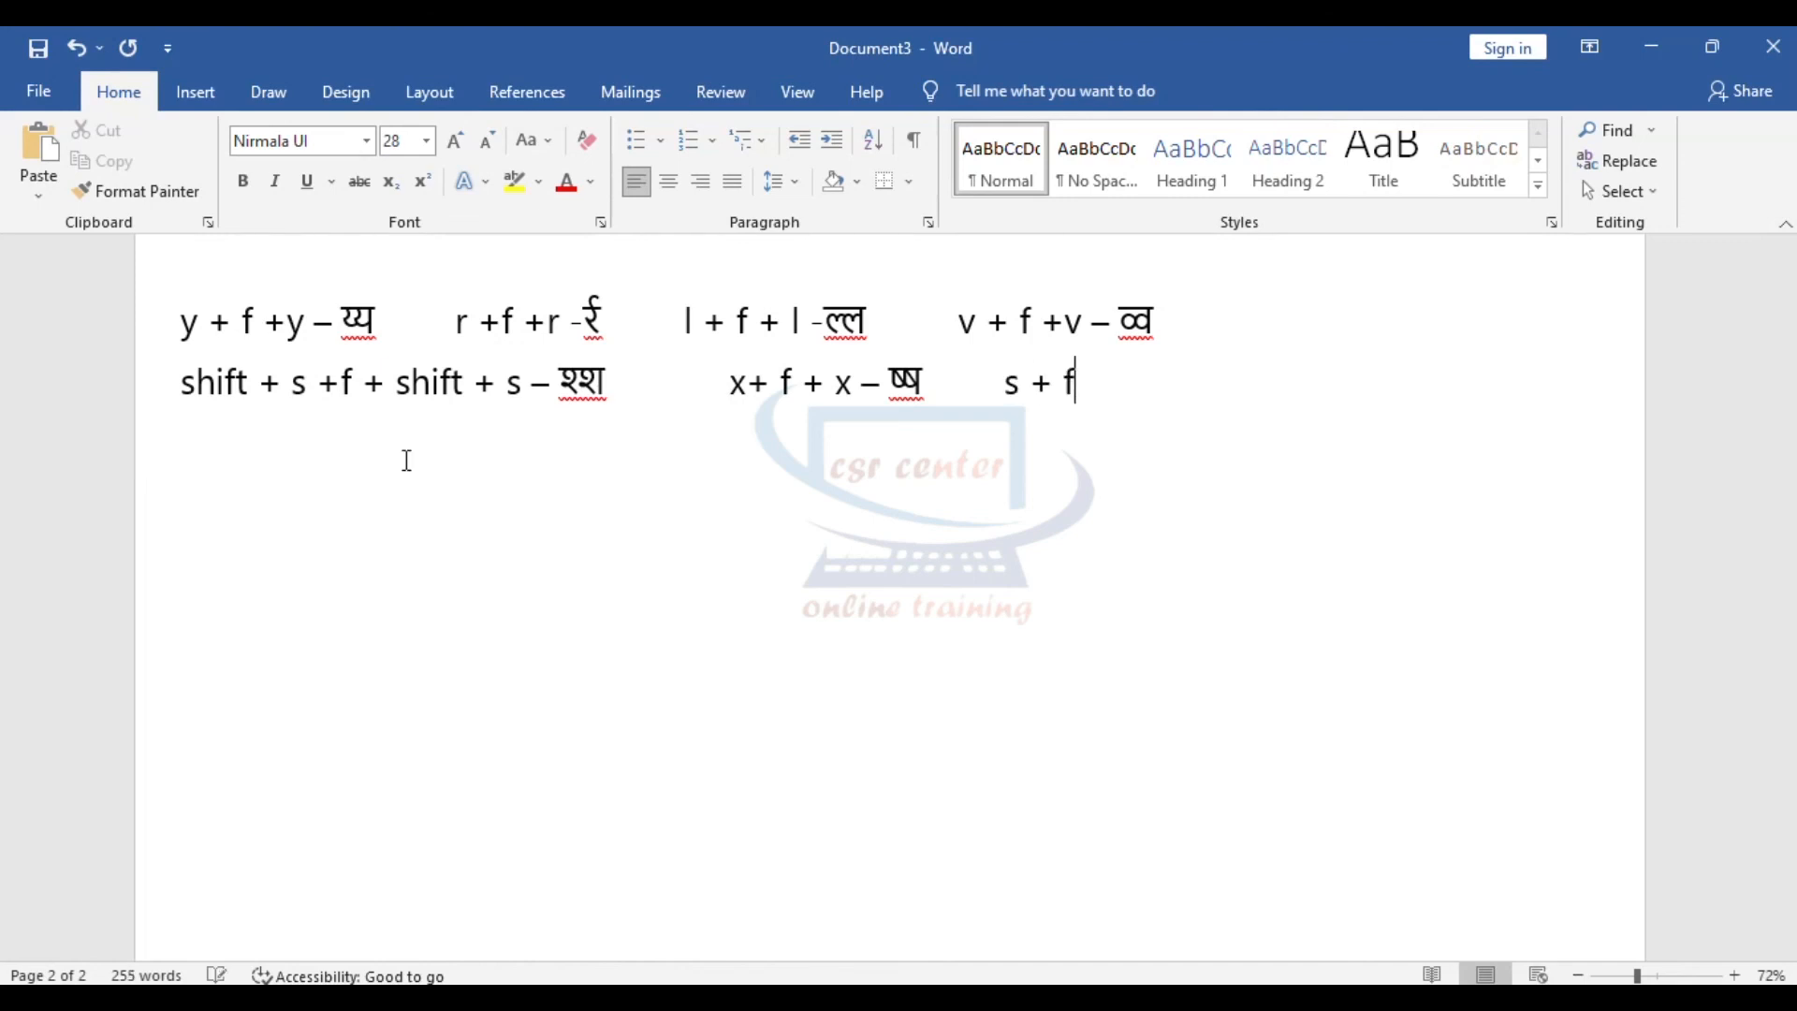
pyautogui.write(' + s- स्स')
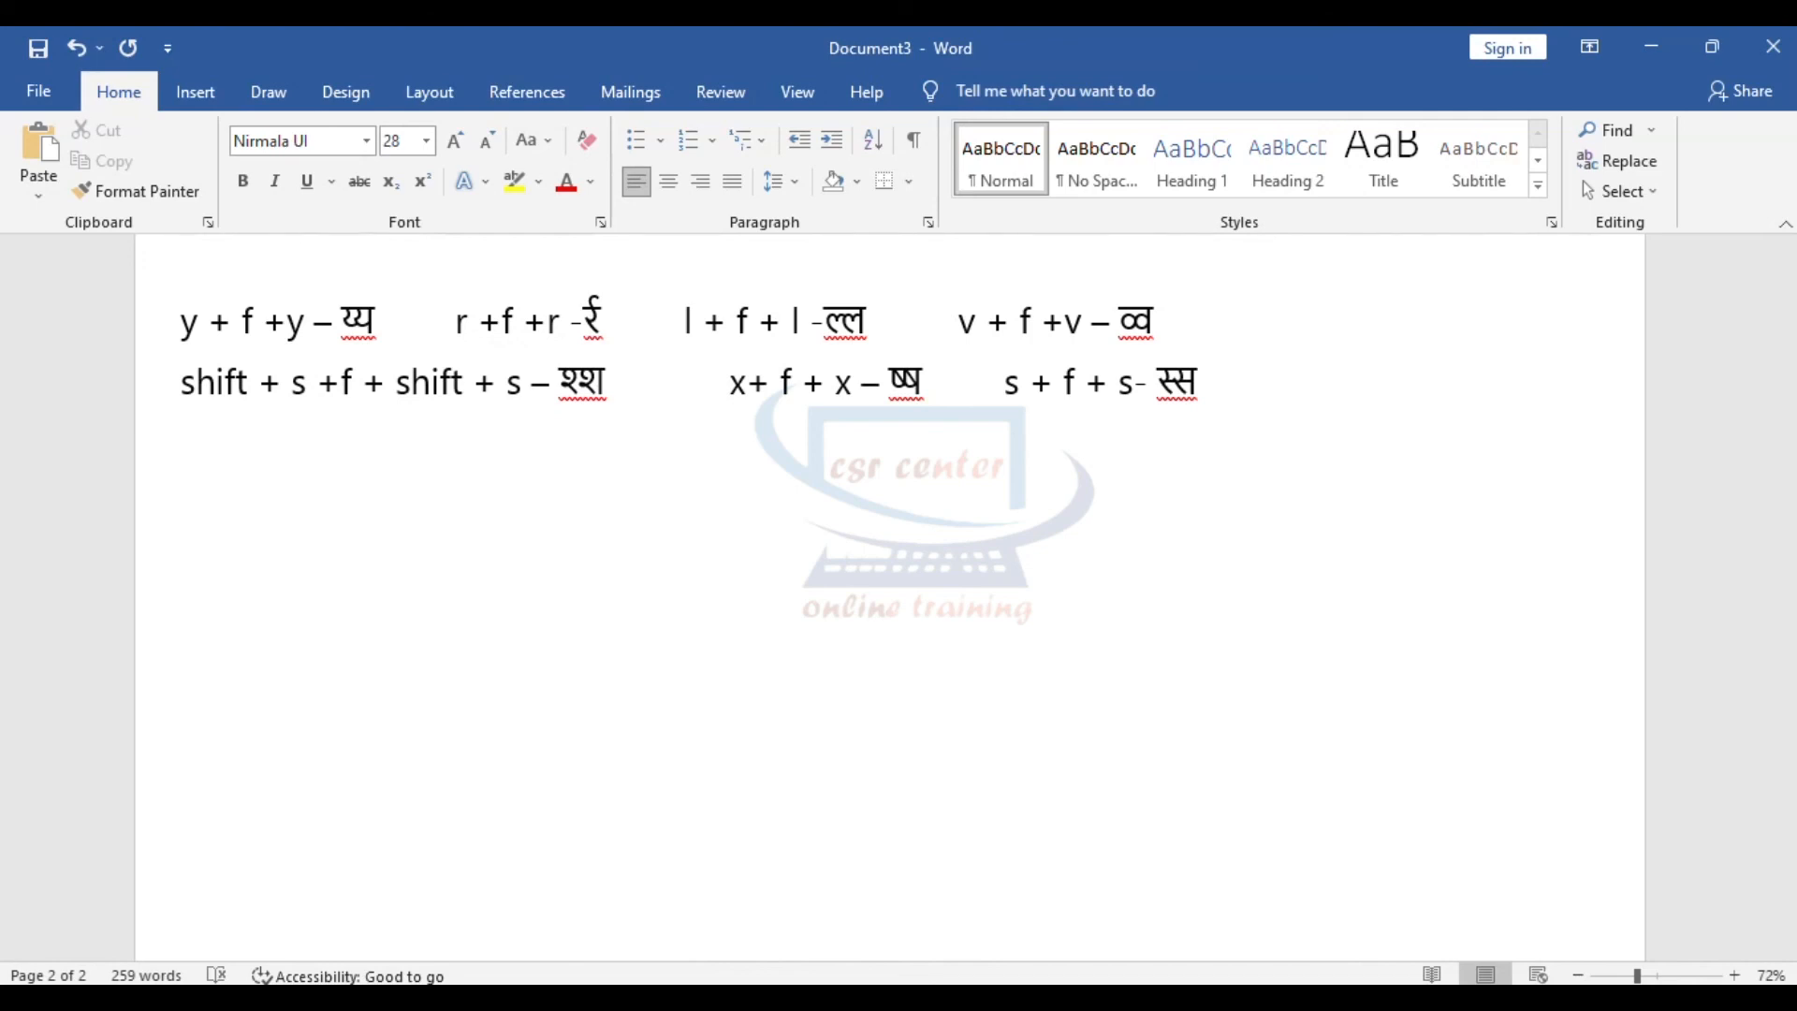
# Complete the second line with "h + f +h - ह्ह" after the स्स entry
pyautogui.write('       h + f')
pyautogui.write(' +h -  ह्')
pyautogui.write('   हह')
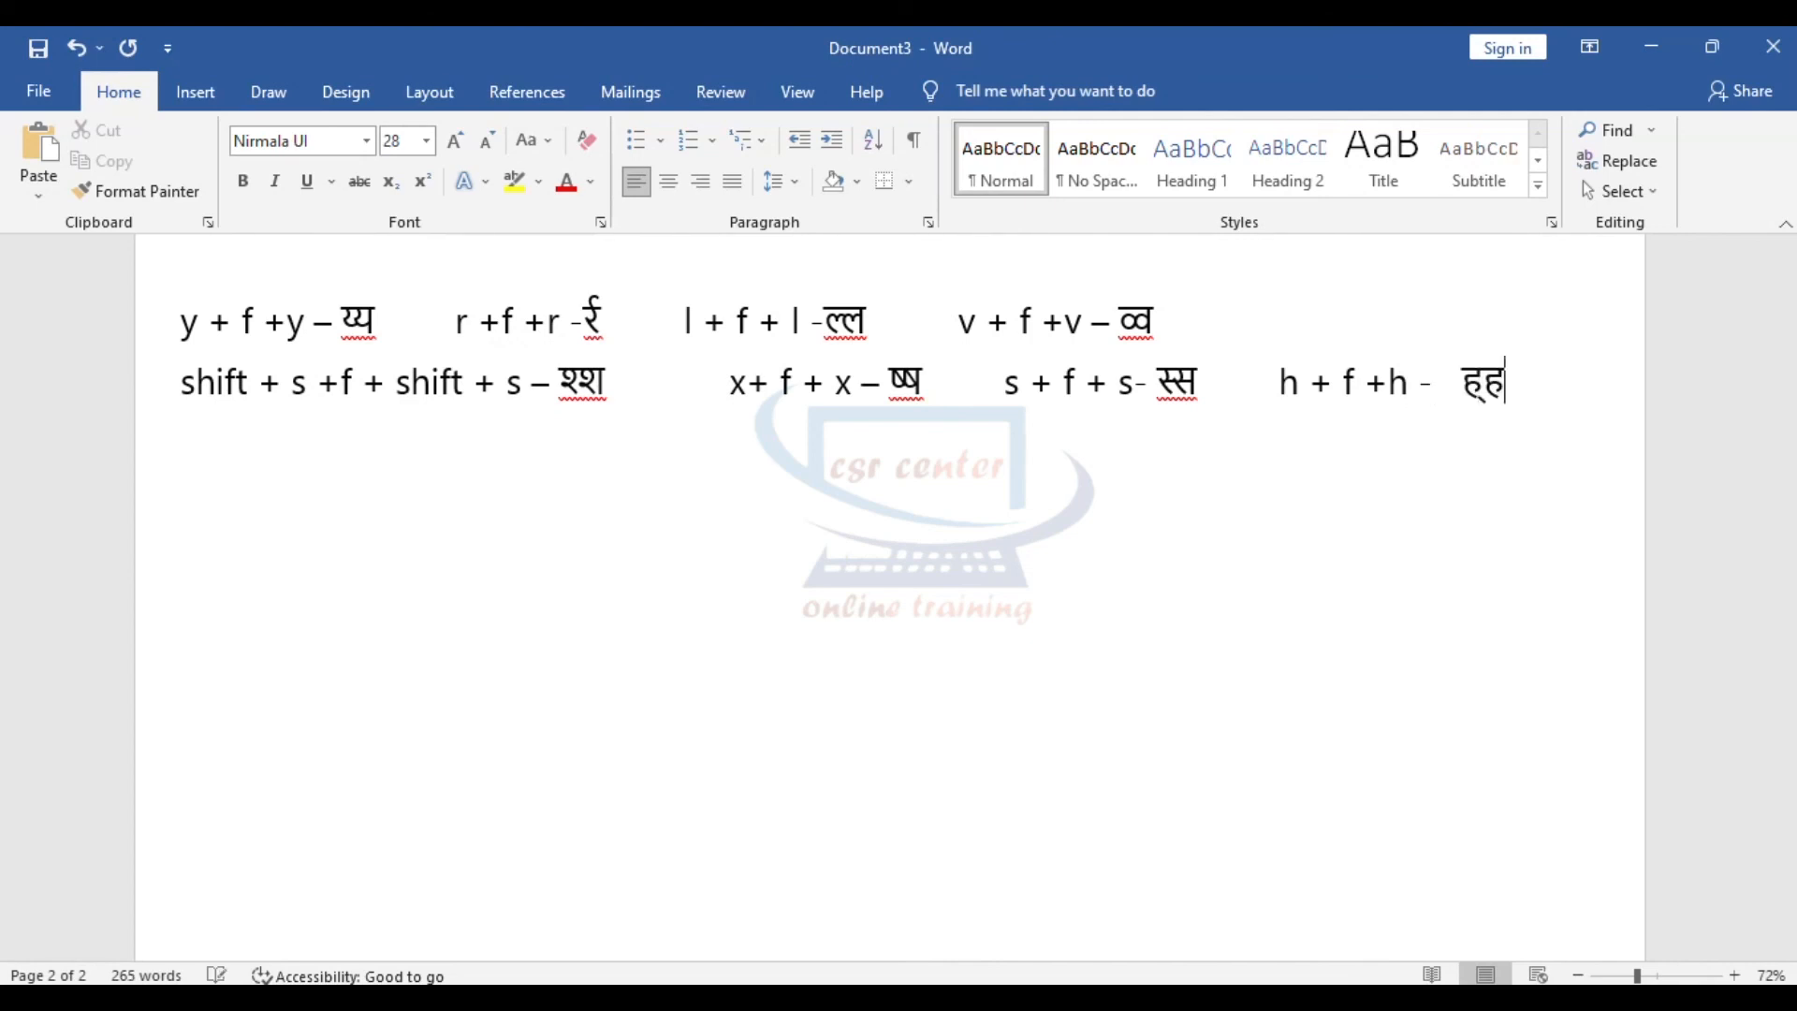
# Enter "shift + l + f + shift + l – ळ्ळ" on the page's third line and leave a blank line below it
pyautogui.press('Return')
pyautogui.write('shift + ')
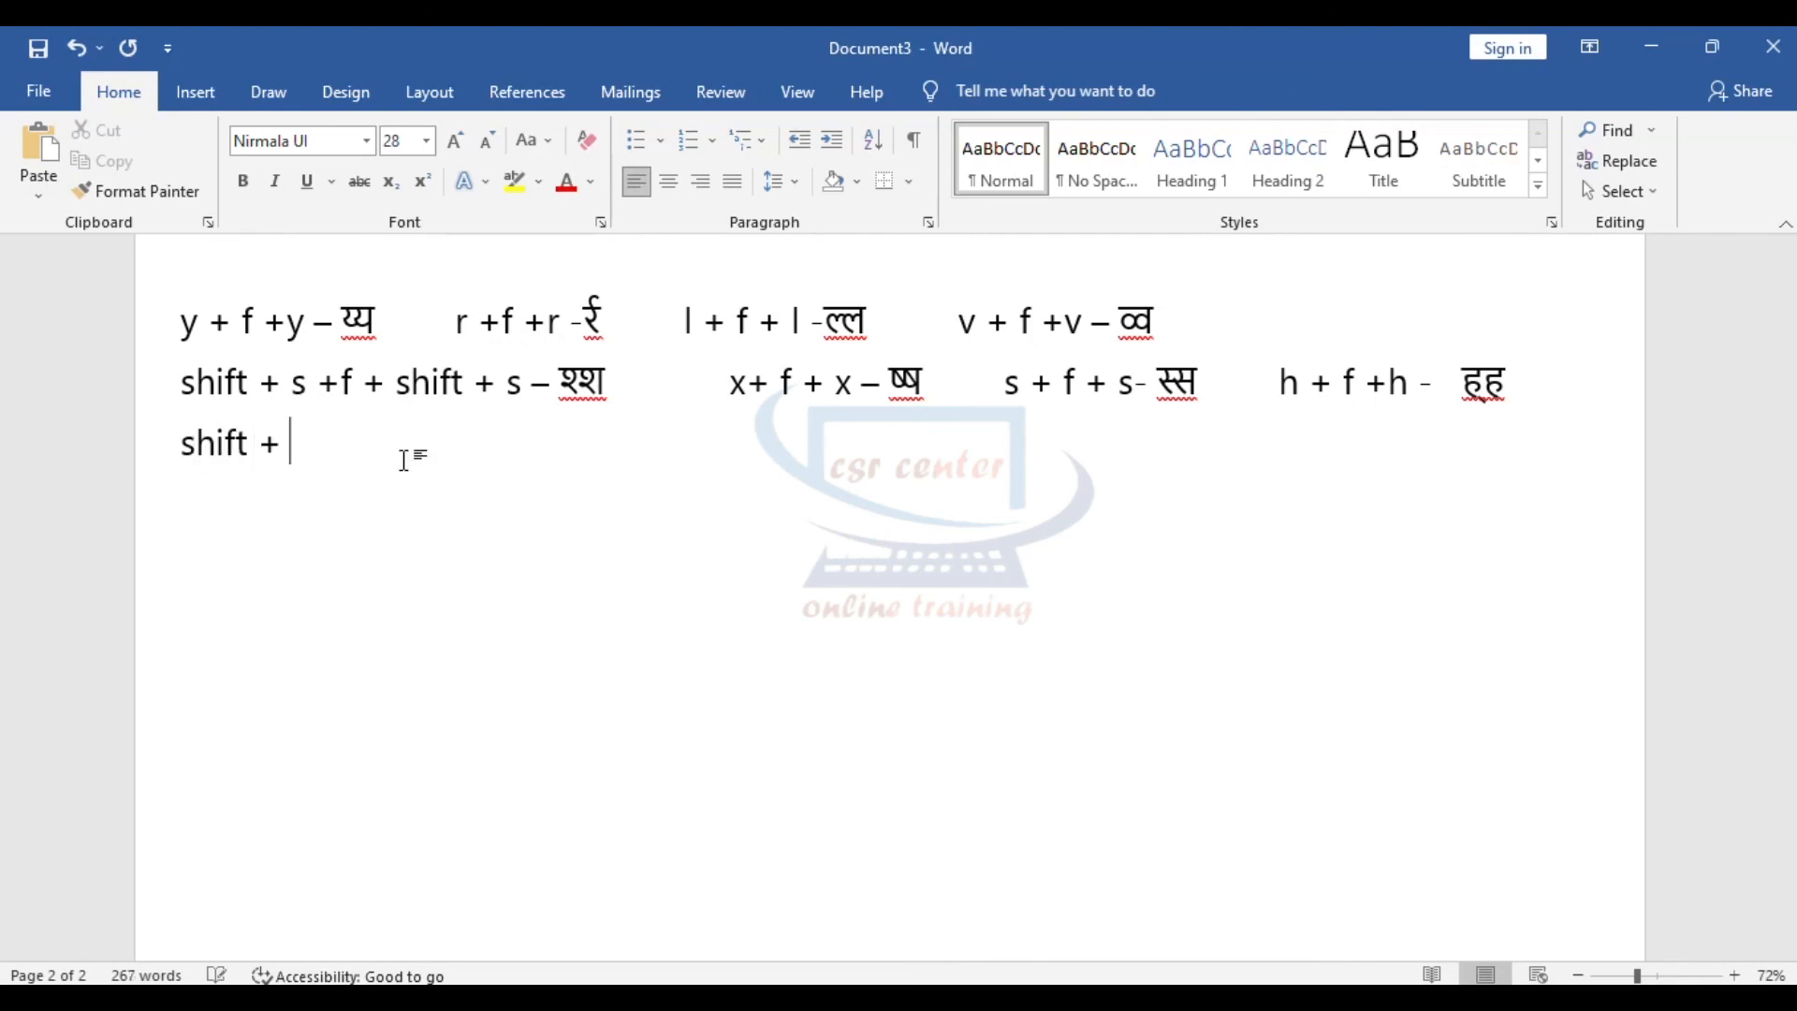
pyautogui.write('l + f + shift + l -')
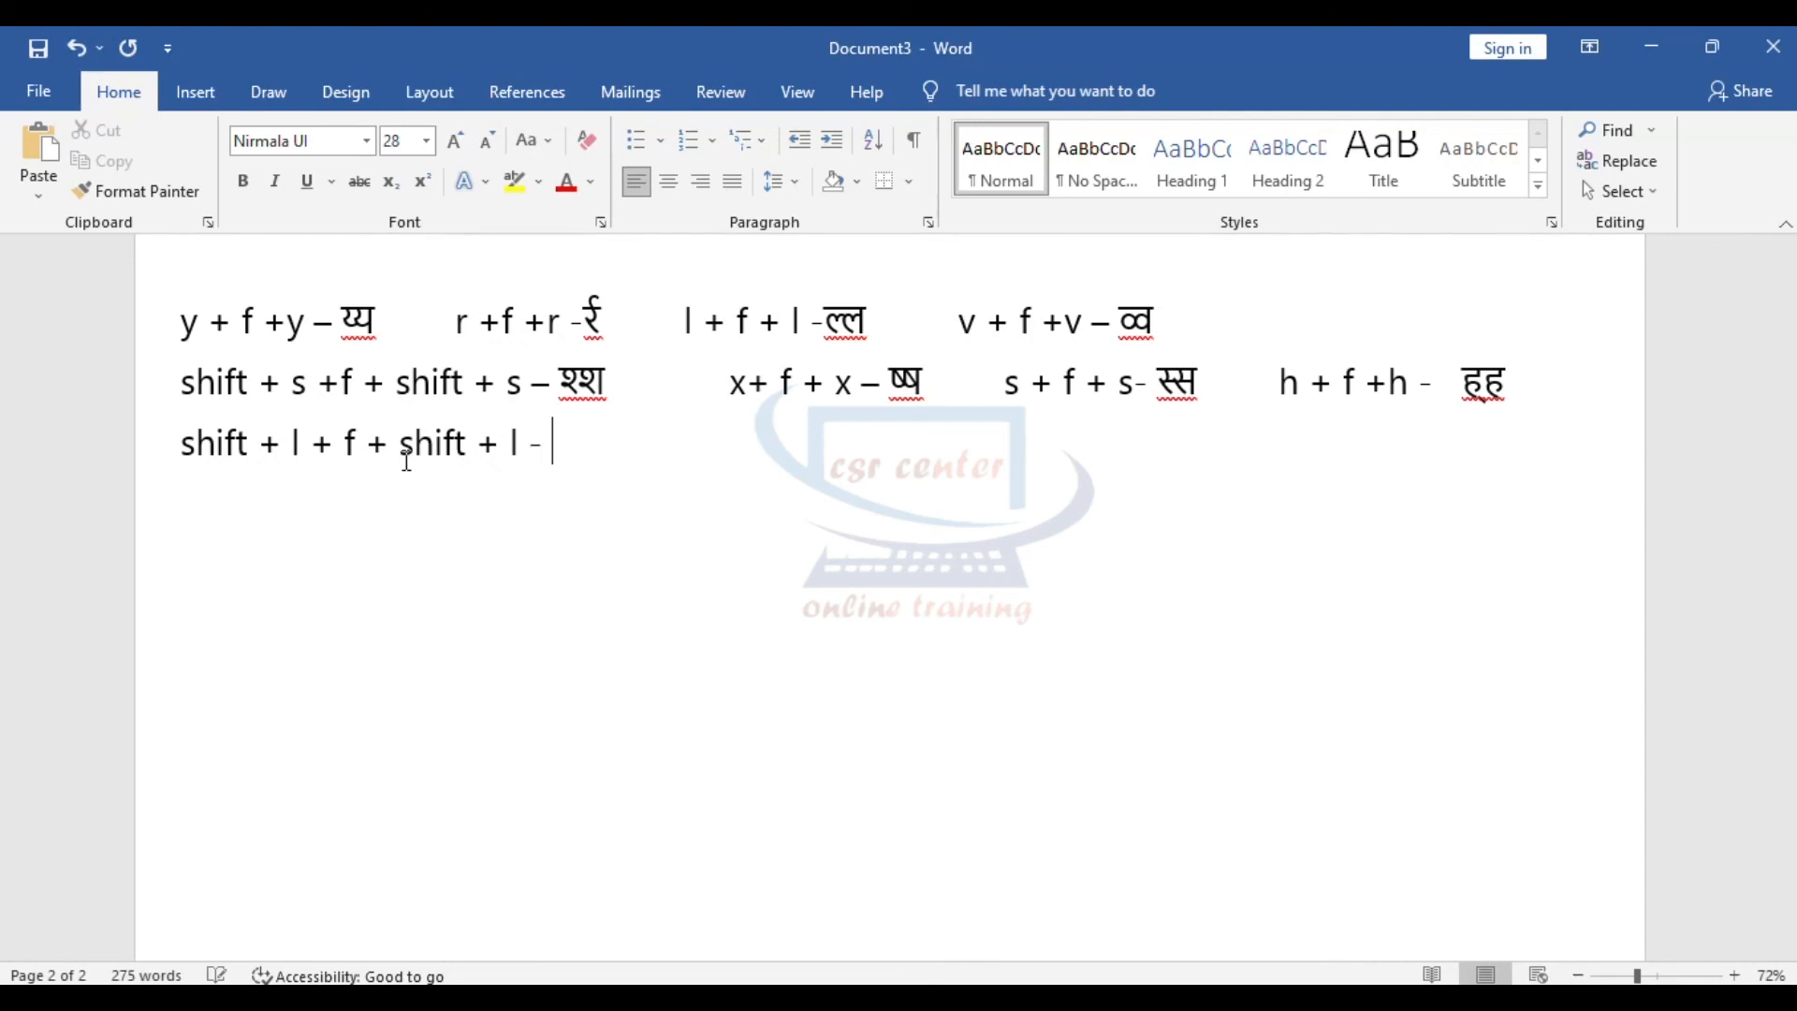
pyautogui.write(' ळ्ळ')
pyautogui.press('Return')
pyautogui.press('Tab')
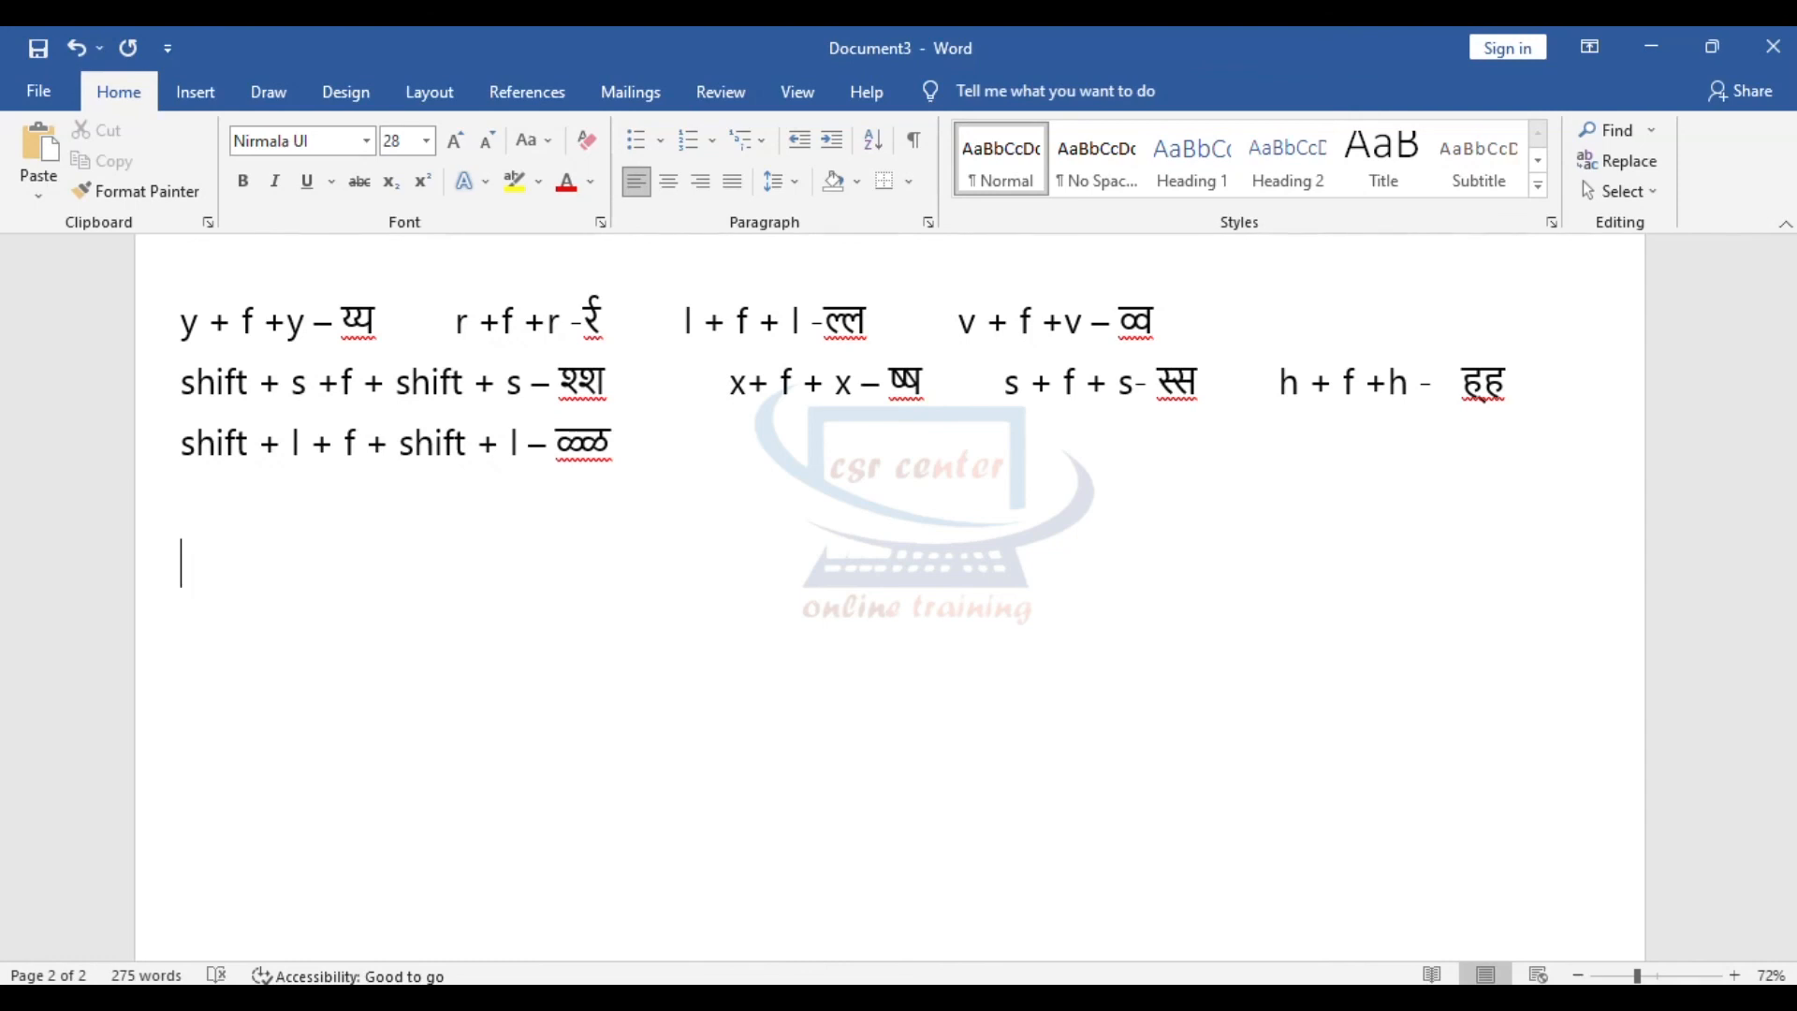
# Enter "shift + o + shift + m -आँ" below the blank line, followed by a wide tab gap
pyautogui.write('shift + o + shift + m -')
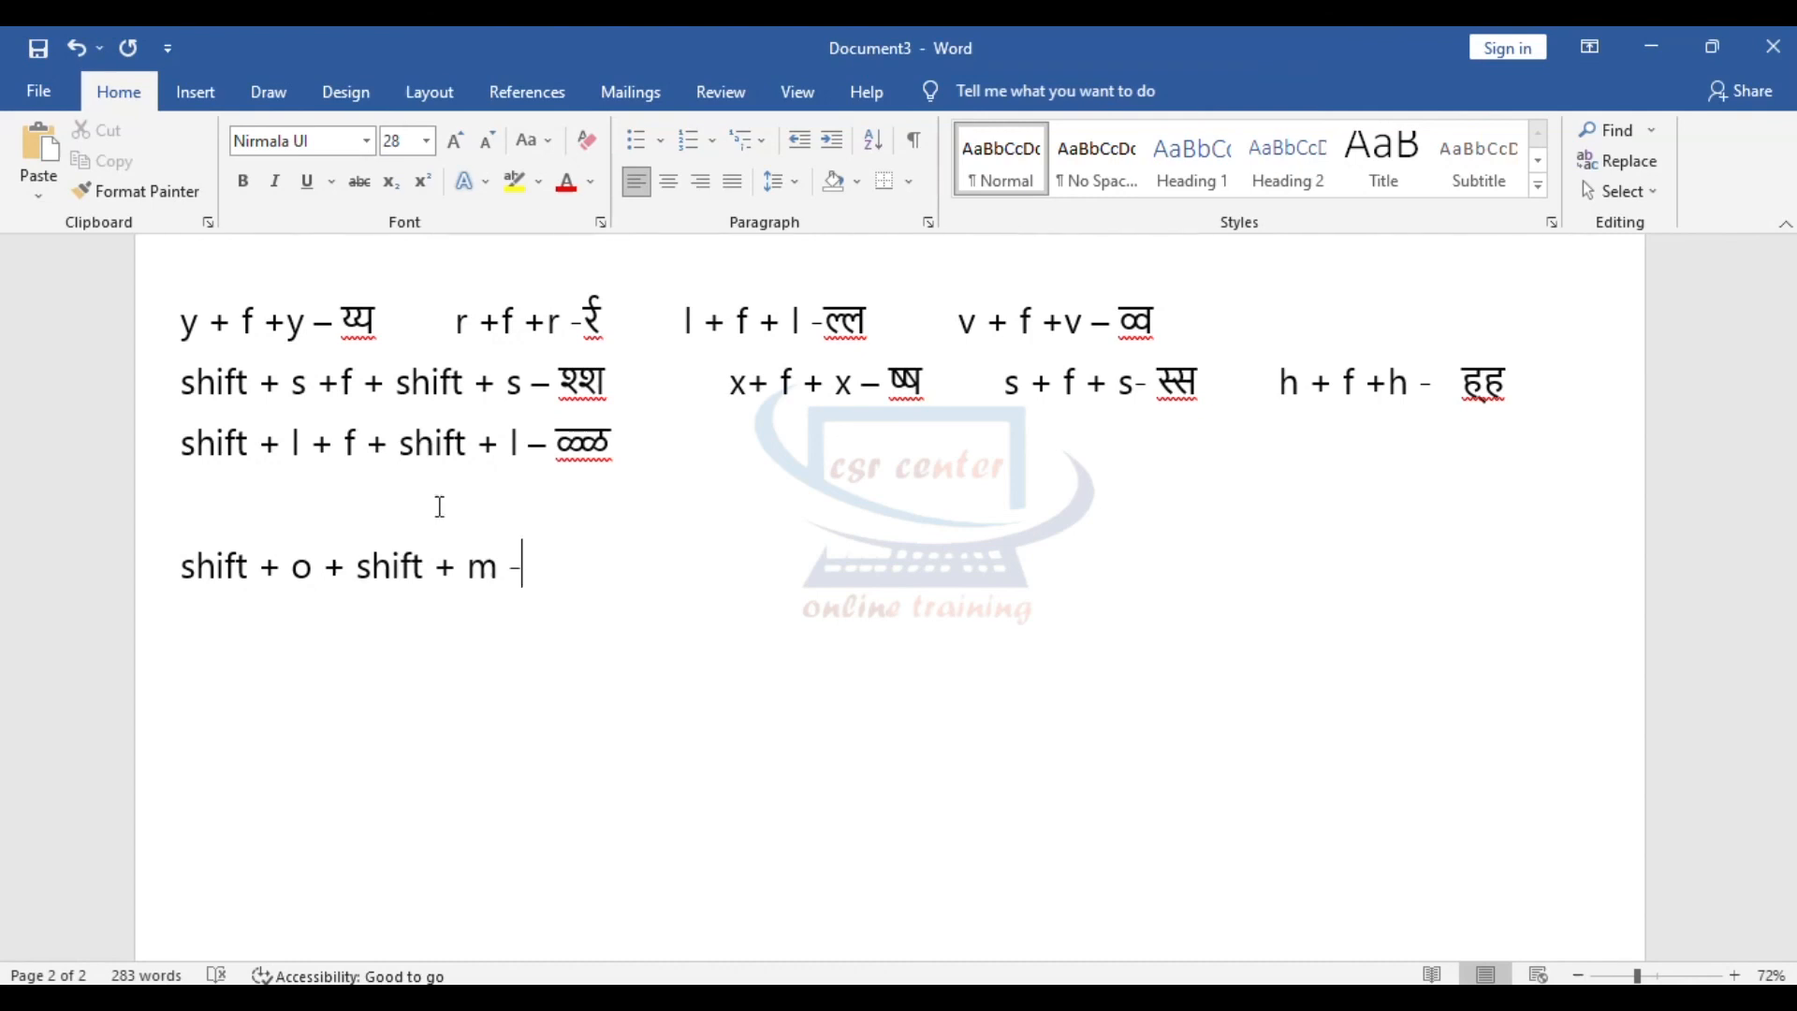
pyautogui.write('ऑ')
pyautogui.press('Tab')
pyautogui.press('Tab')
pyautogui.press('Tab')
pyautogui.press('Tab')
# Add "h + shift + o + shift + m -हाँ" after the आँ entry and start a new line
pyautogui.write('h + shift ')
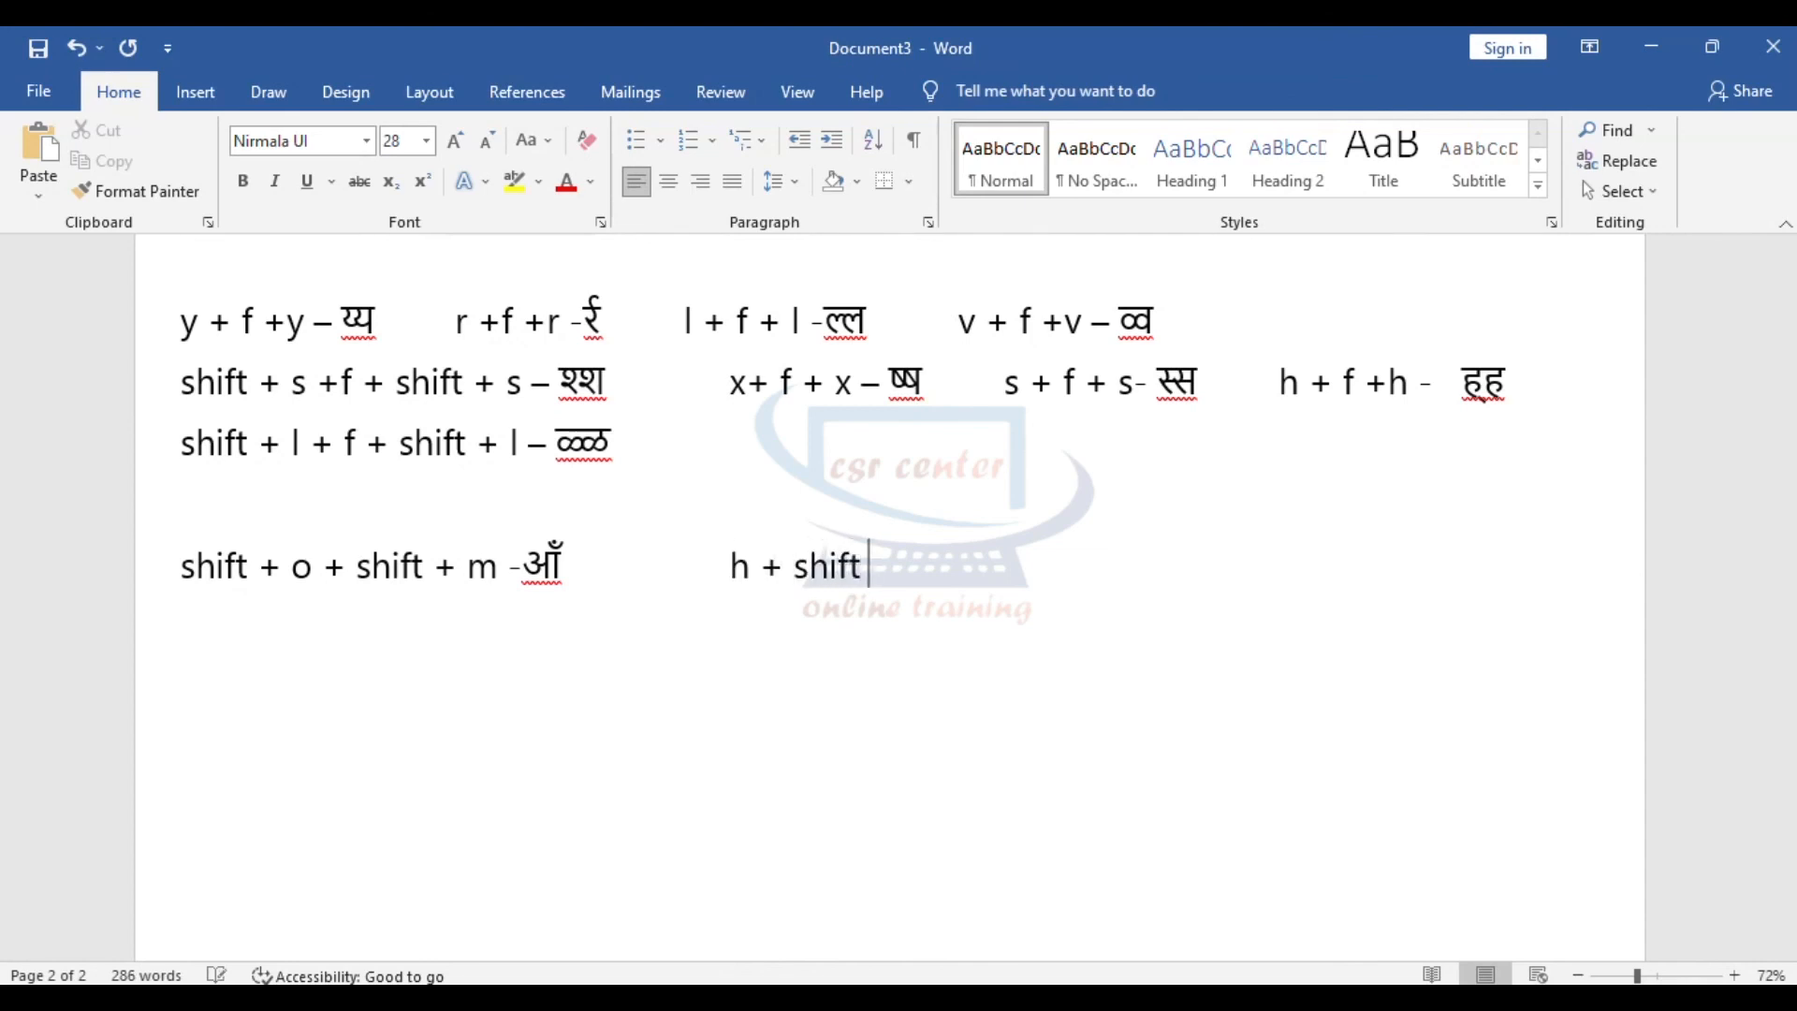
pyautogui.write('+ o + ')
pyautogui.write('shift + o + shift')
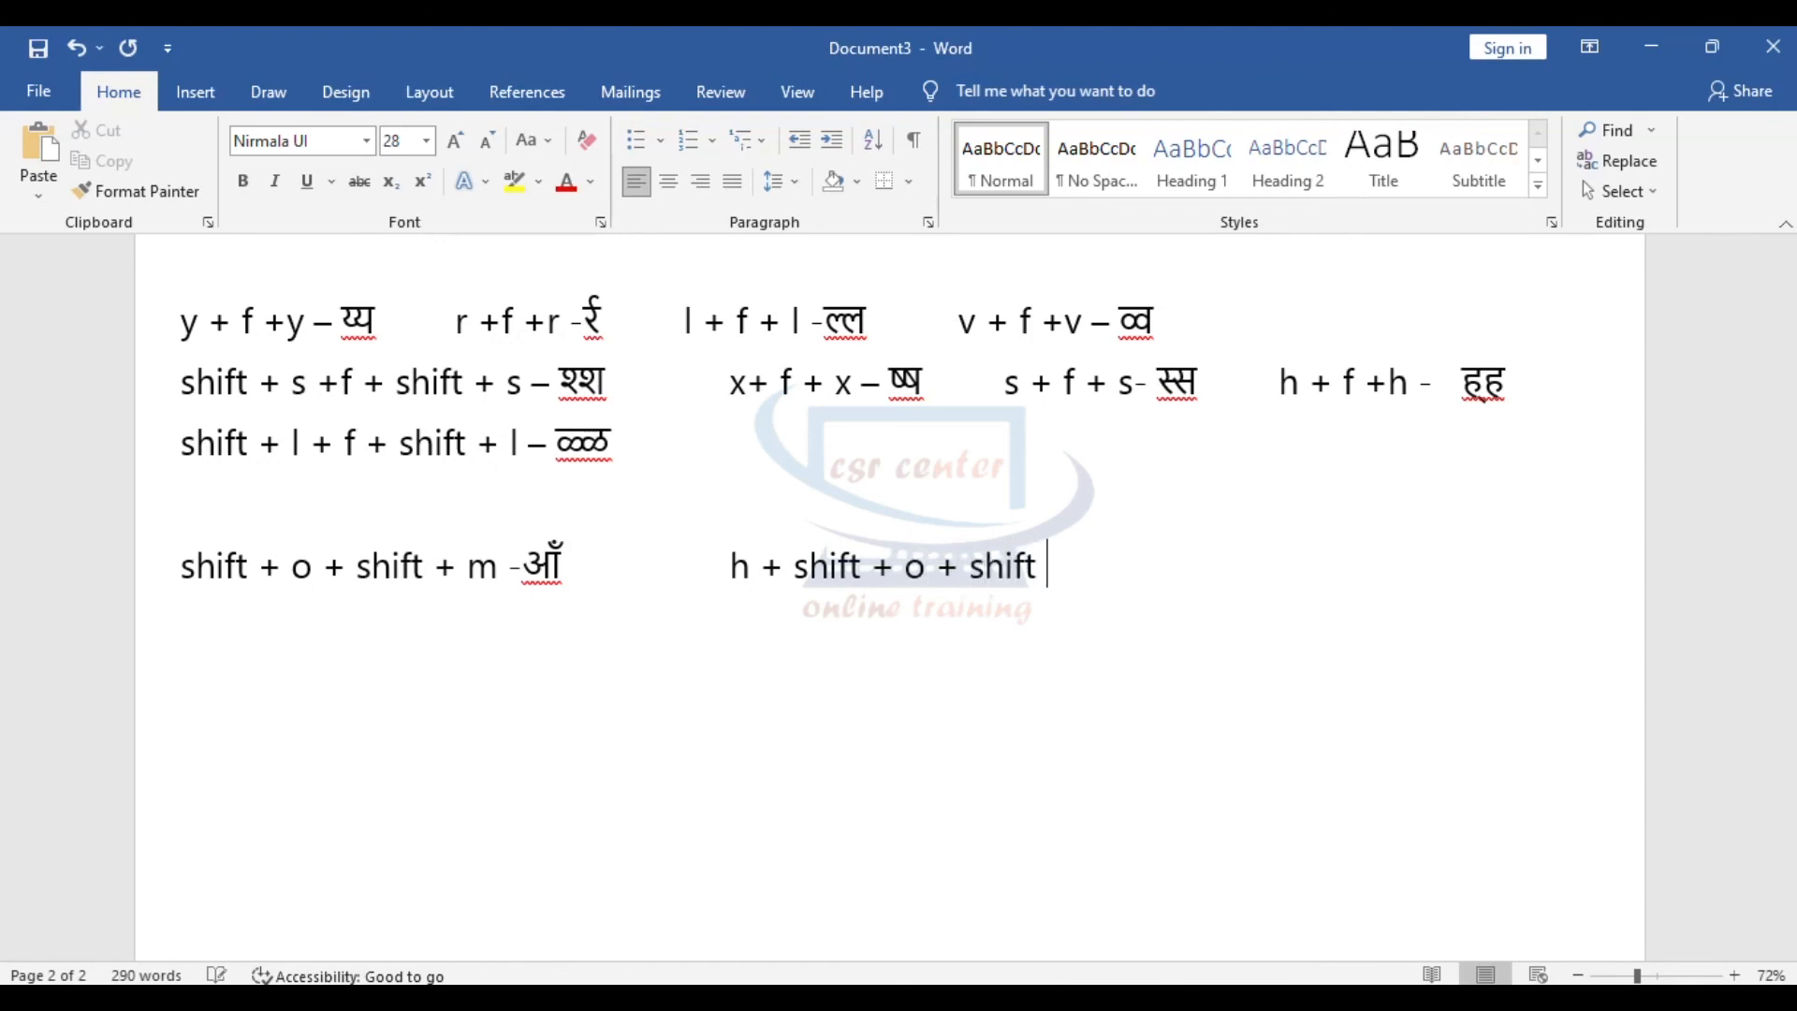
pyautogui.write(' m -हॉँ')
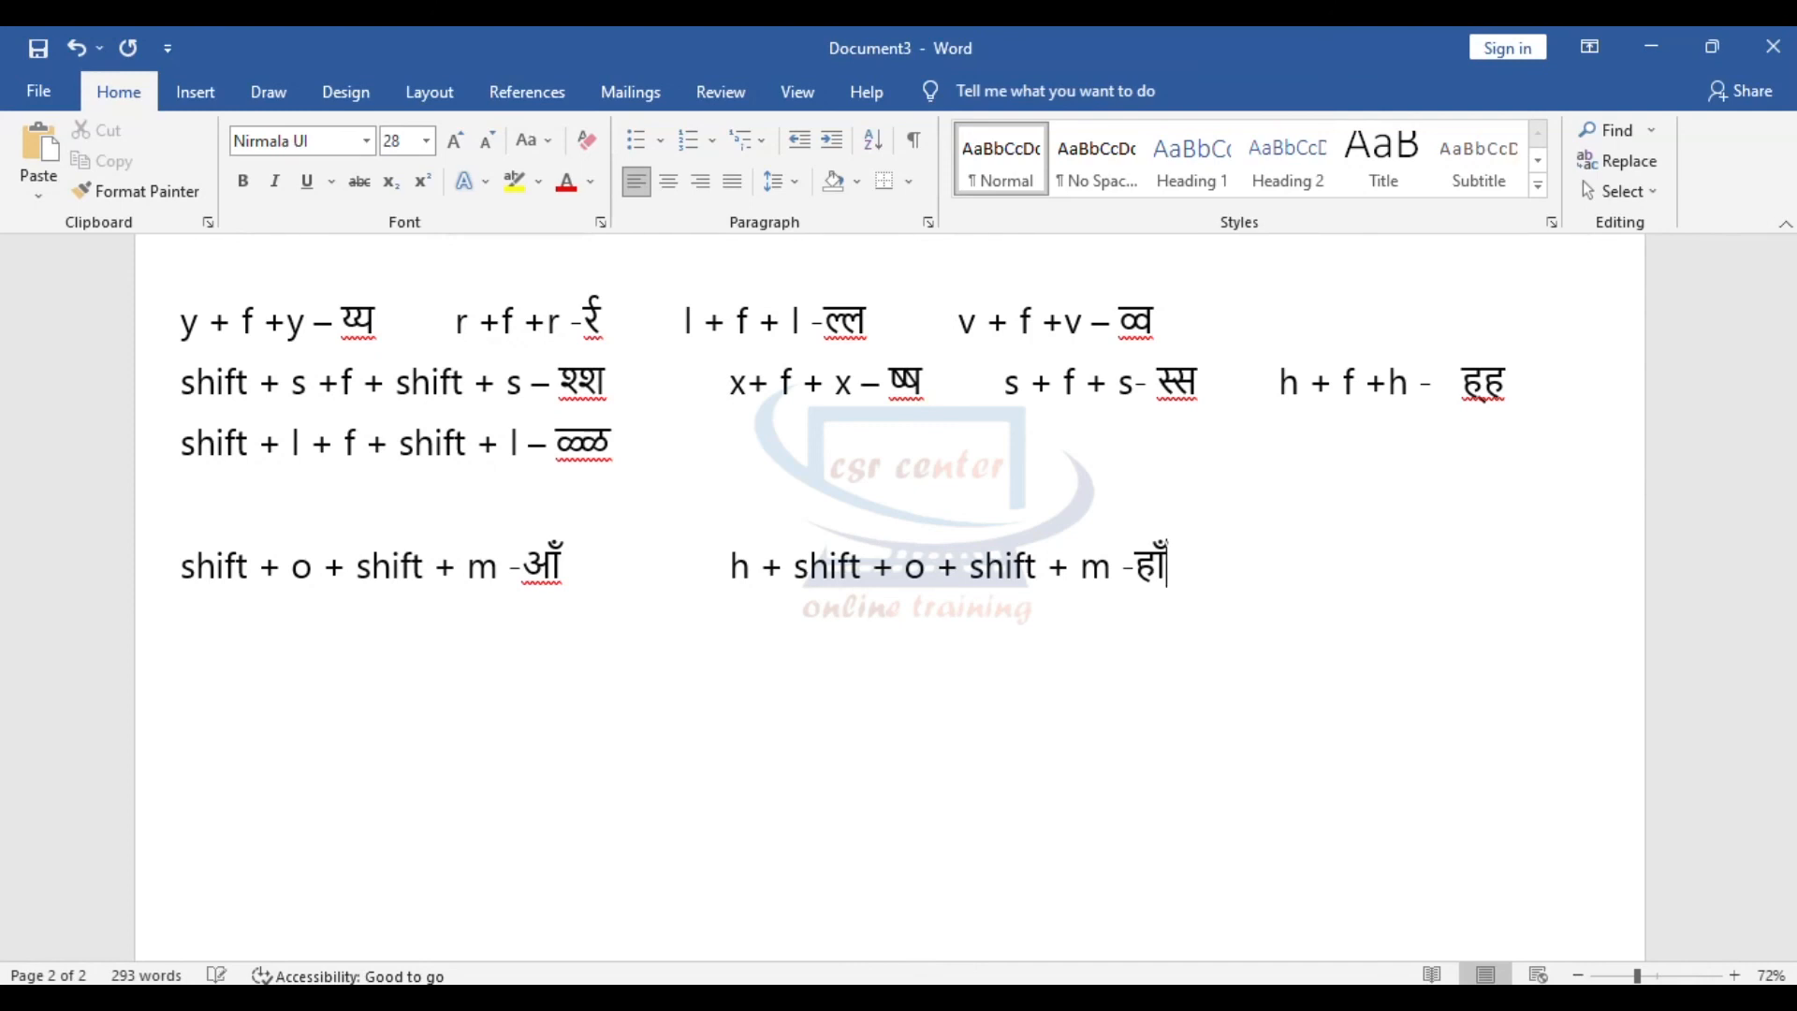
pyautogui.press('Return')
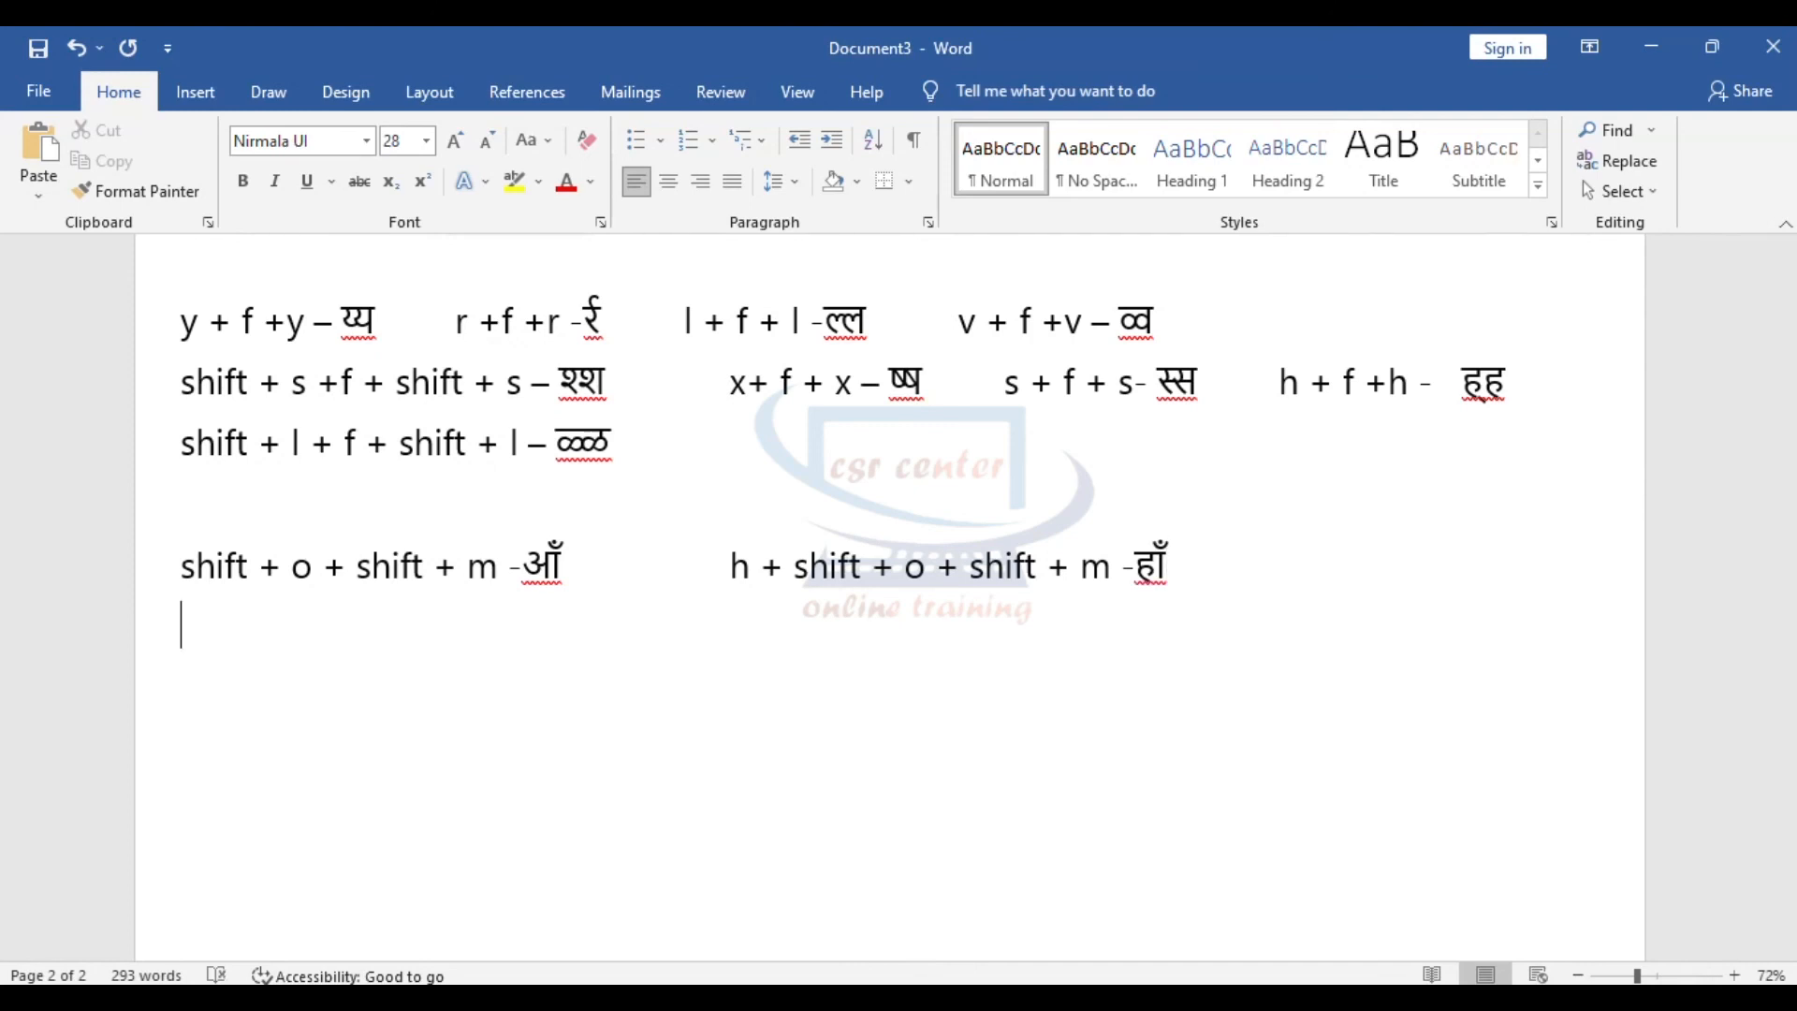